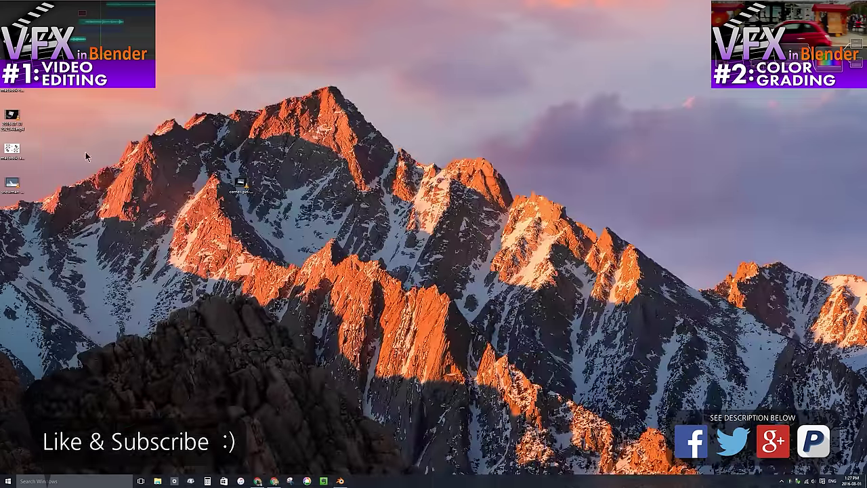
# Play the 2016-07-31 20.28.44.mp4 footage from the desktop in VLC and close the player
pyautogui.doubleClick(14, 117)
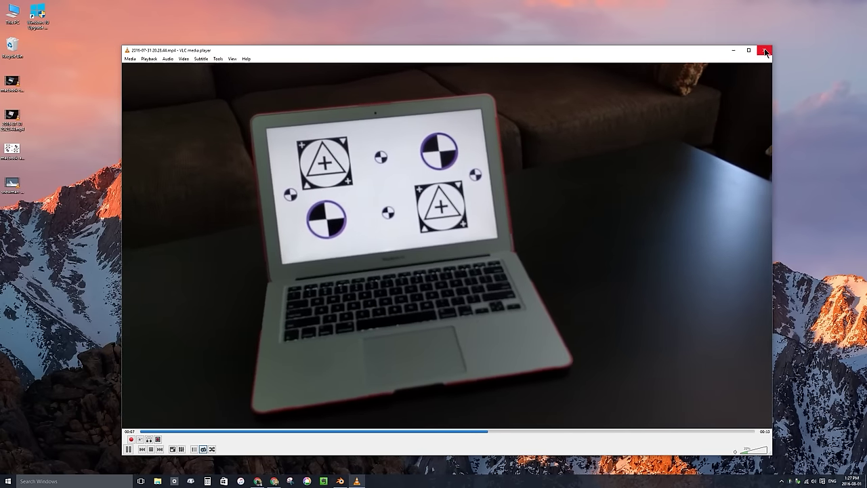
pyautogui.click(763, 51)
# Switch to Blender, dismiss the splash screen, and turn the 3D view into a Video Sequence Editor showing both sequencer and preview
pyautogui.click(340, 480)
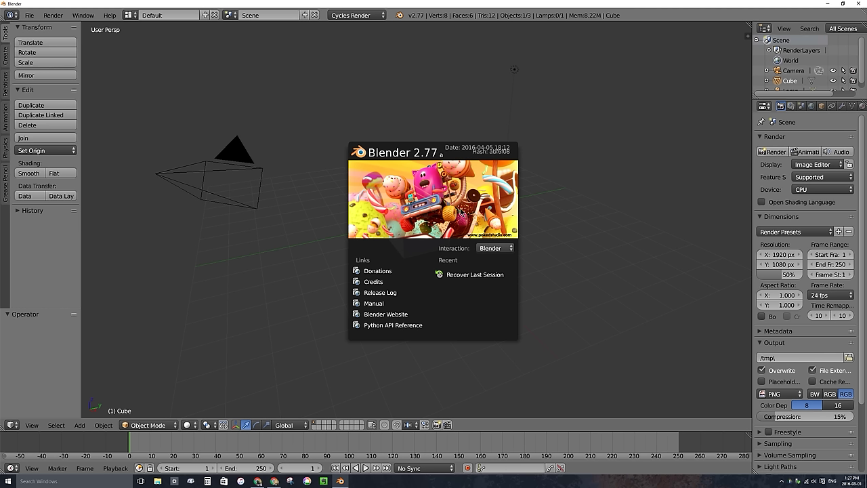
pyautogui.click(338, 228)
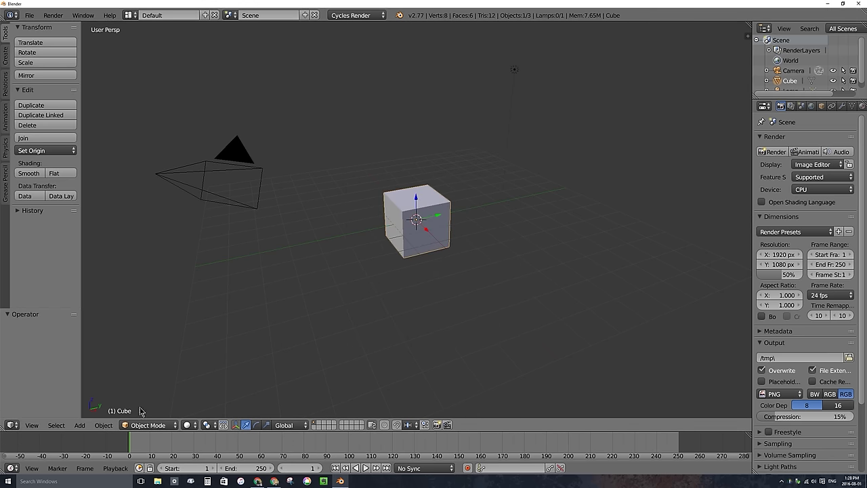
pyautogui.click(11, 425)
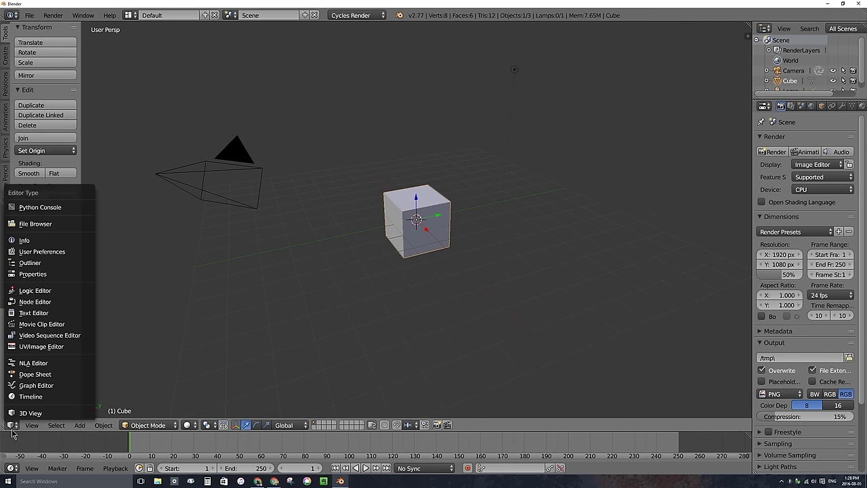
pyautogui.click(58, 337)
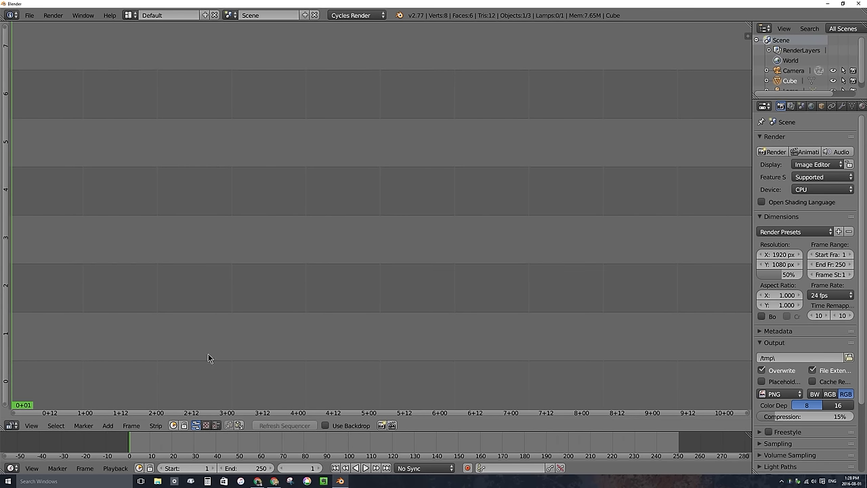
pyautogui.click(217, 426)
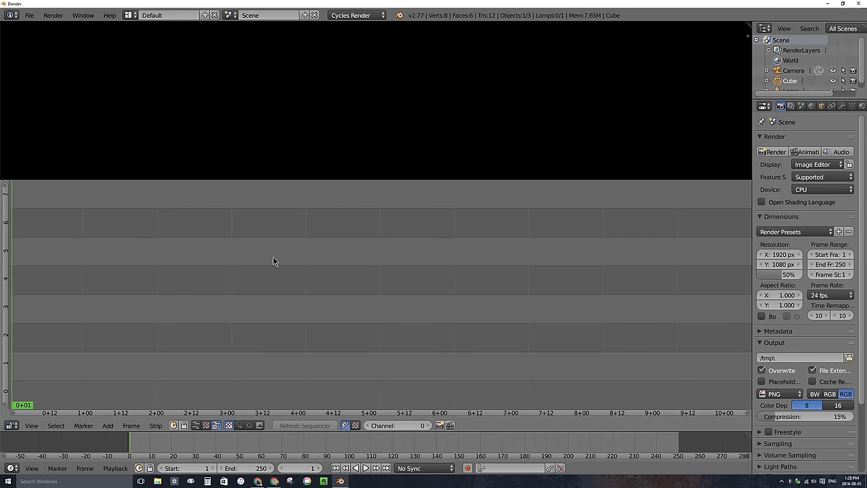
# Add the movie 2016-07-31 20.28.44.mp4 from the Desktop folder as a movie strip in the sequencer
pyautogui.click(108, 426)
pyautogui.click(135, 384)
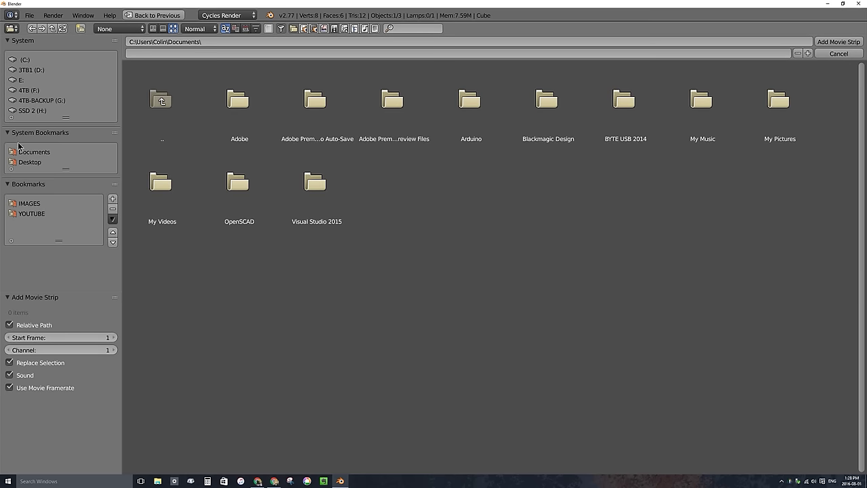
pyautogui.click(30, 162)
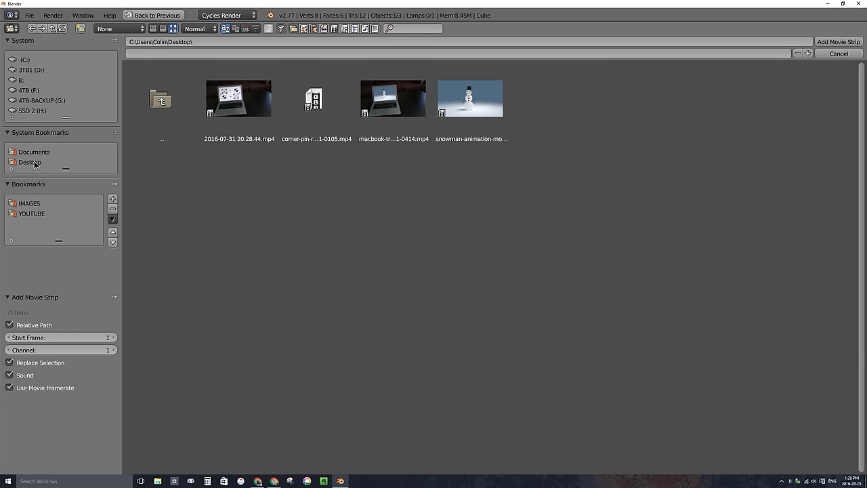
pyautogui.click(241, 123)
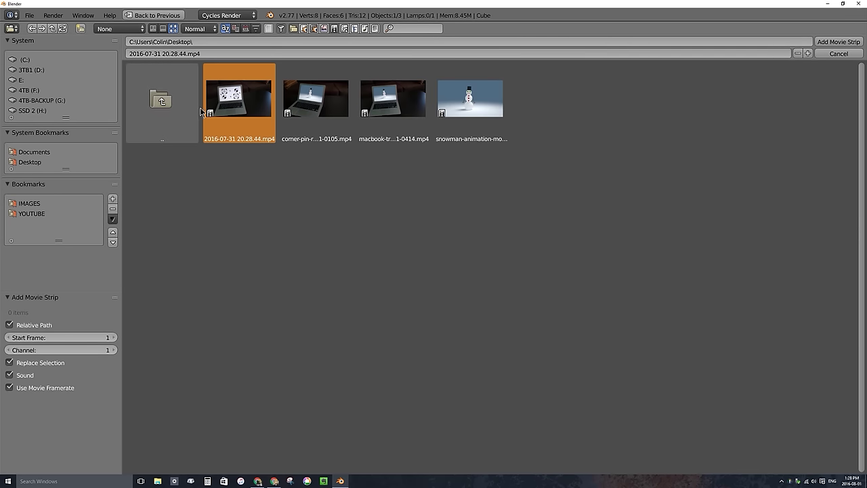
pyautogui.click(838, 41)
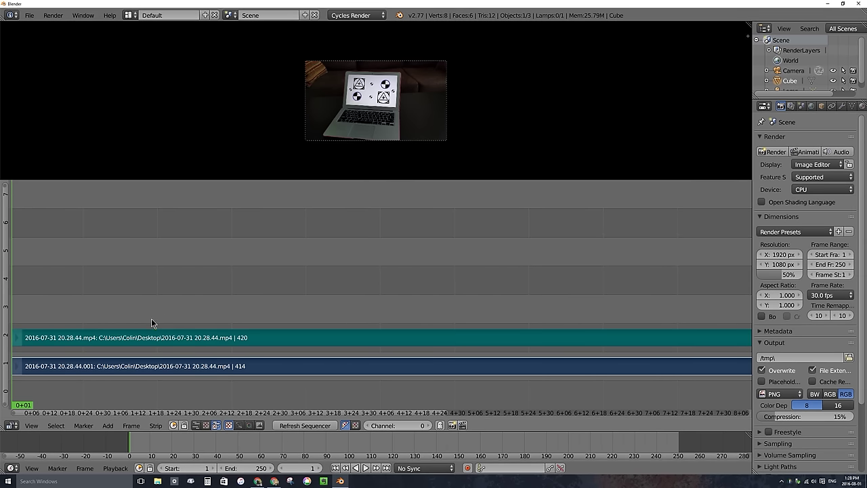
# Erase the footage's audio strip on channel 2, keeping only the video strip
pyautogui.rightClick(305, 343)
pyautogui.scroll(-8, 341, 317)
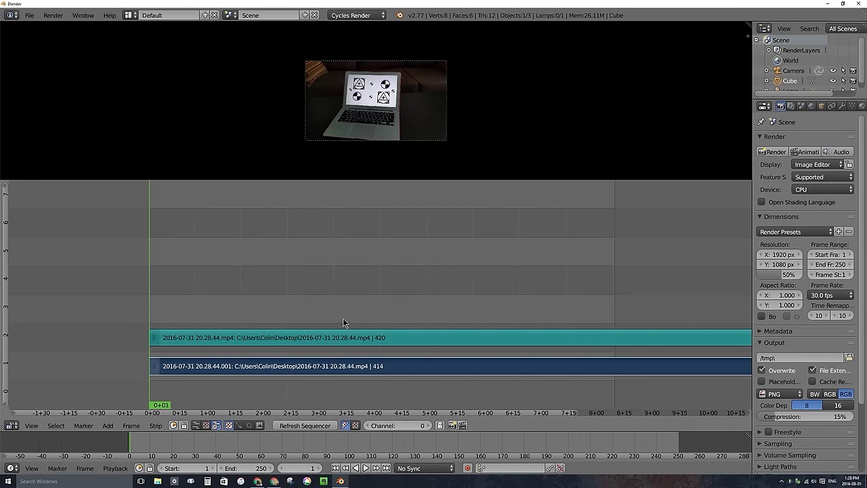
pyautogui.scroll(2, 415, 304)
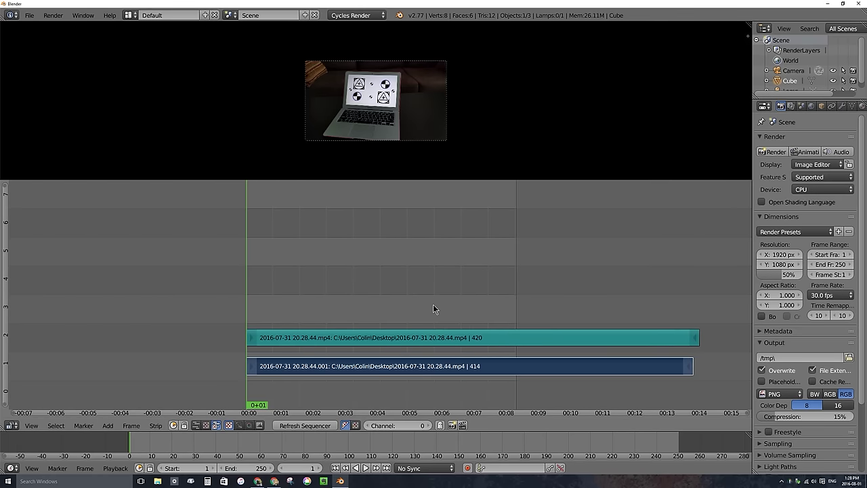
pyautogui.hotkey('ctrl', 'i')
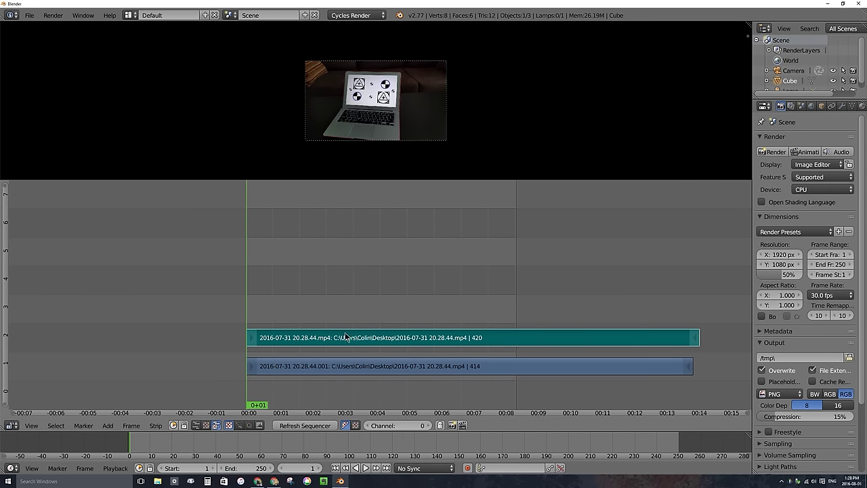
pyautogui.press('x')
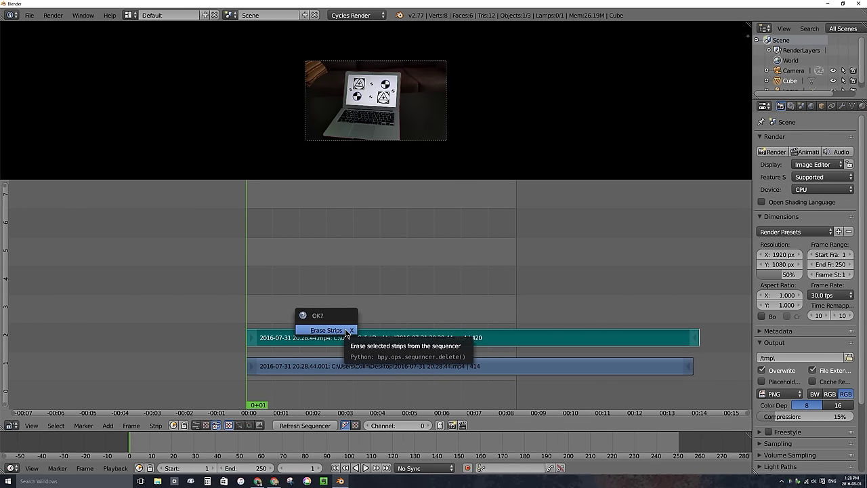
pyautogui.click(332, 329)
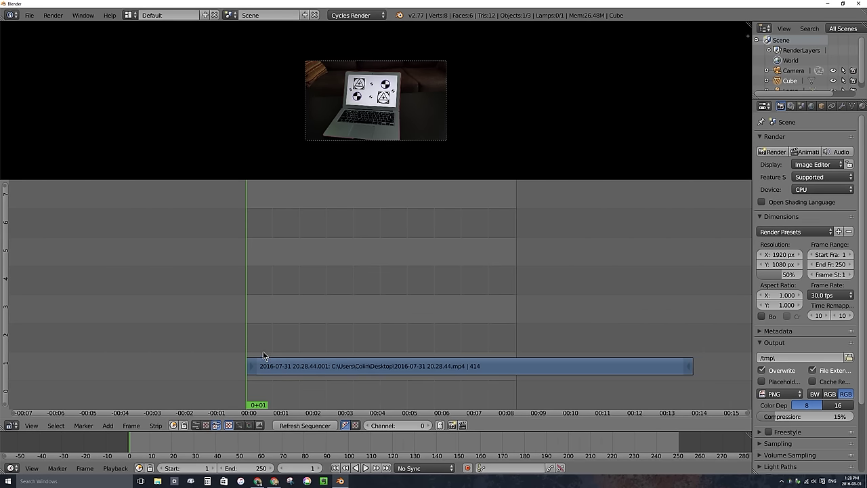
# Preview the footage, move the playhead to the strip's last frame, and set the scene's end frame to 414
pyautogui.hotkey('alt', 'a')
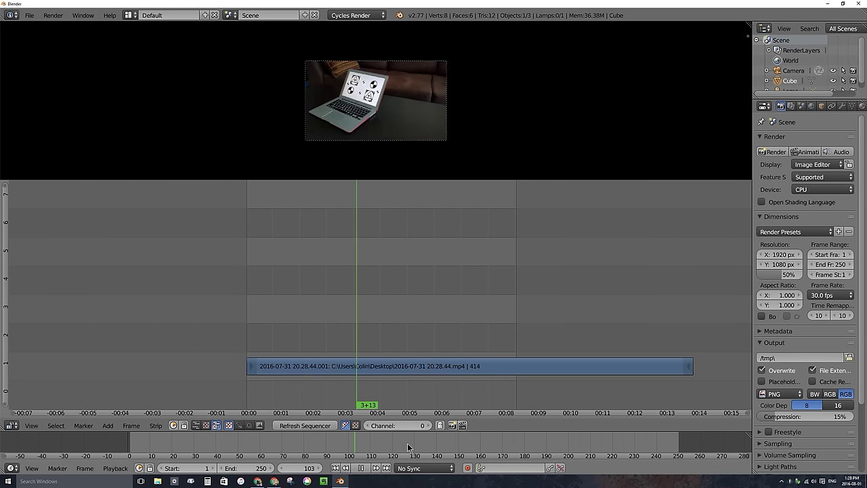
pyautogui.hotkey('alt', 'a')
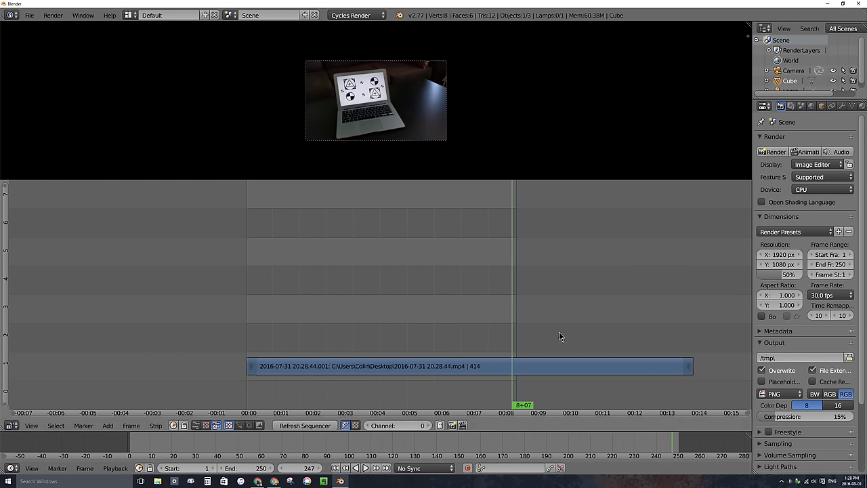
pyautogui.moveTo(559, 336); pyautogui.dragTo(692, 323)
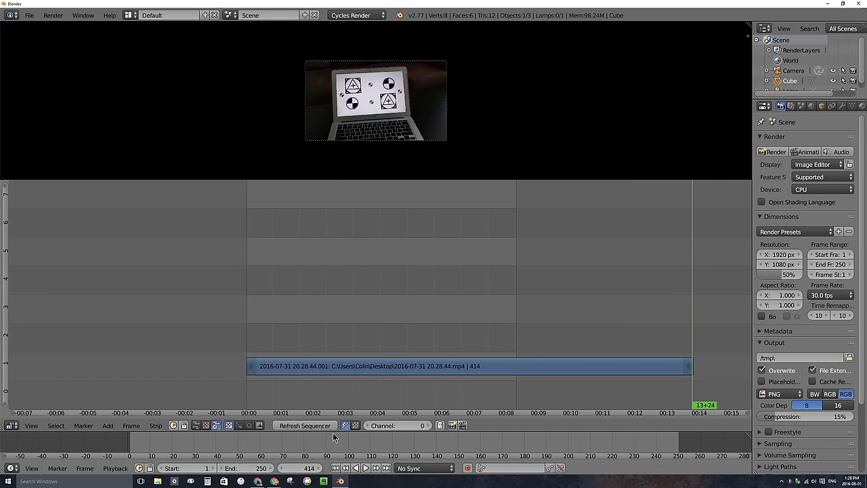
pyautogui.click(244, 467)
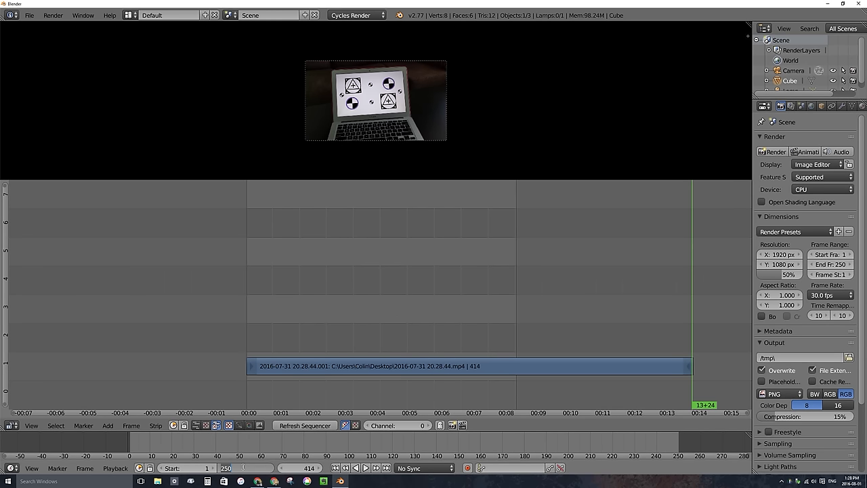
pyautogui.write('414')
pyautogui.press('Return')
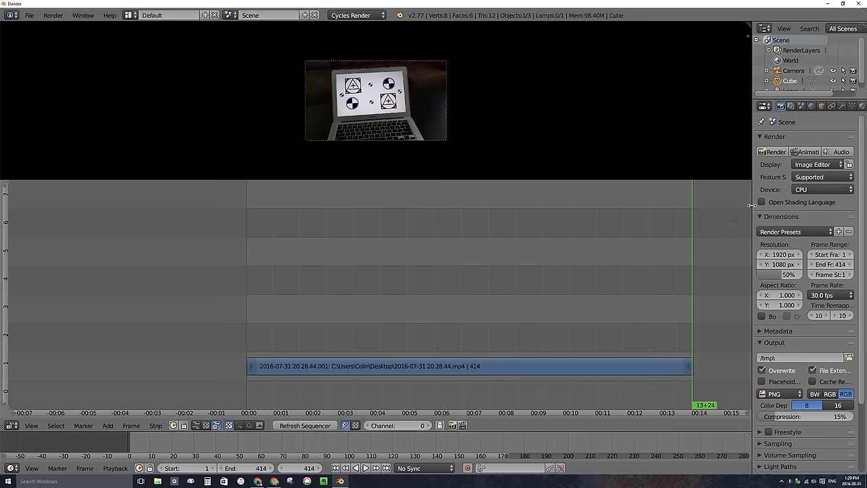
# Widen the render properties area and set the resolution percentage to 100%
pyautogui.moveTo(752, 210); pyautogui.dragTo(676, 204)
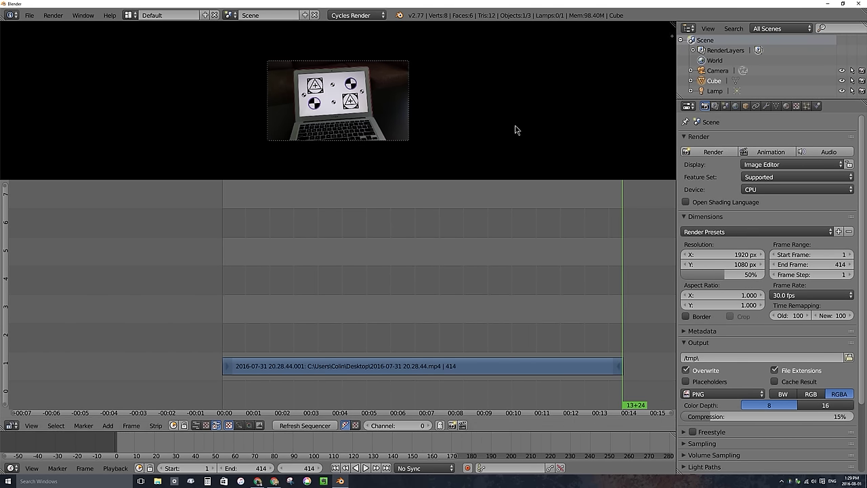
pyautogui.click(736, 276)
pyautogui.write('100')
pyautogui.press('Return')
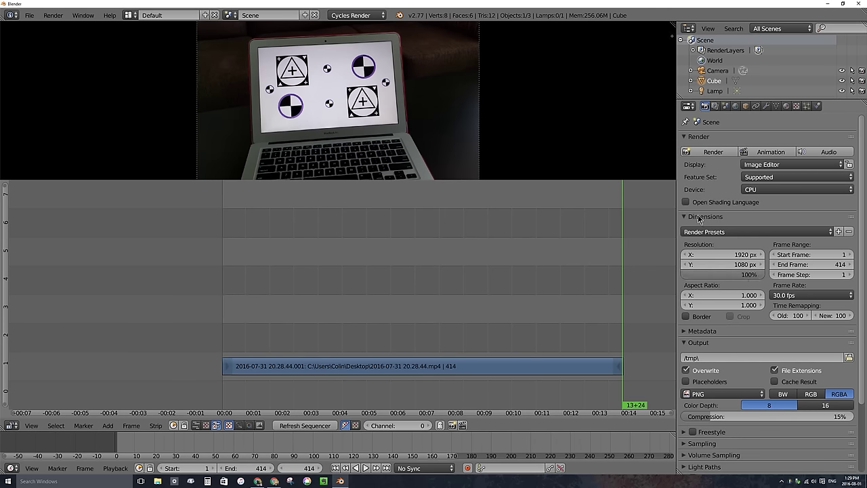
# Set the render output file format to JPEG
pyautogui.scroll(-3, 708, 319)
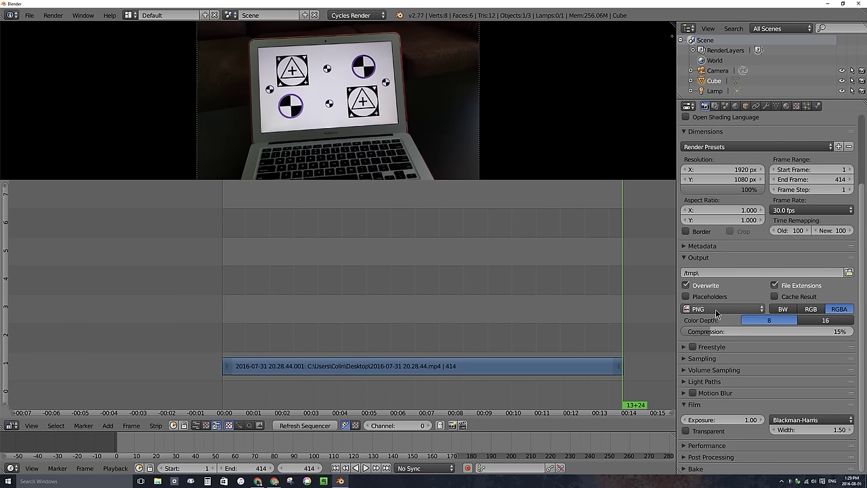
pyautogui.click(718, 314)
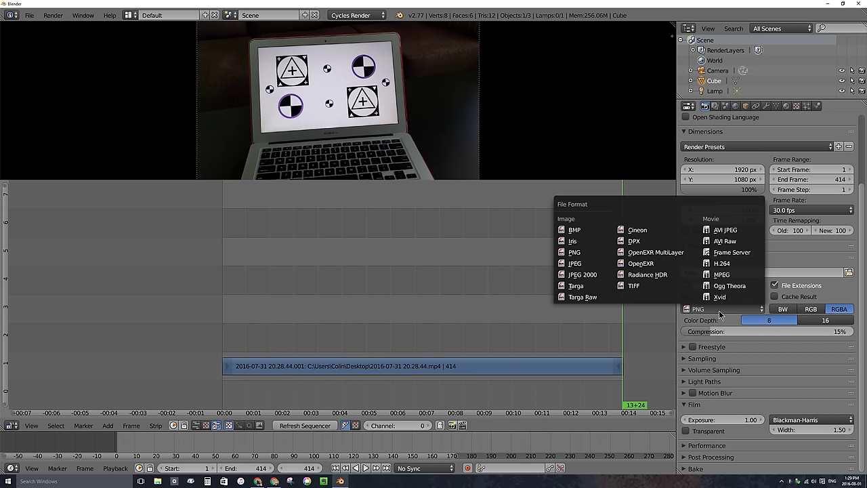
pyautogui.click(586, 266)
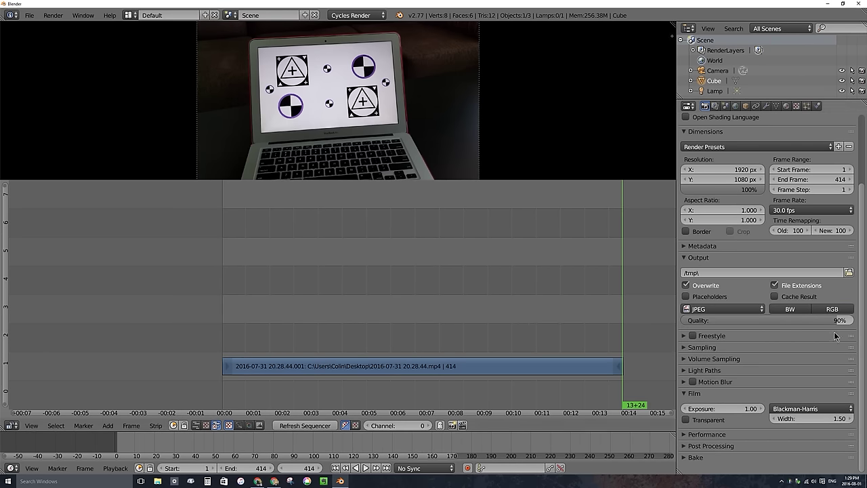
# Create a folder named macbook-air-corner-pinning on the Desktop and set it as the render output location
pyautogui.click(849, 272)
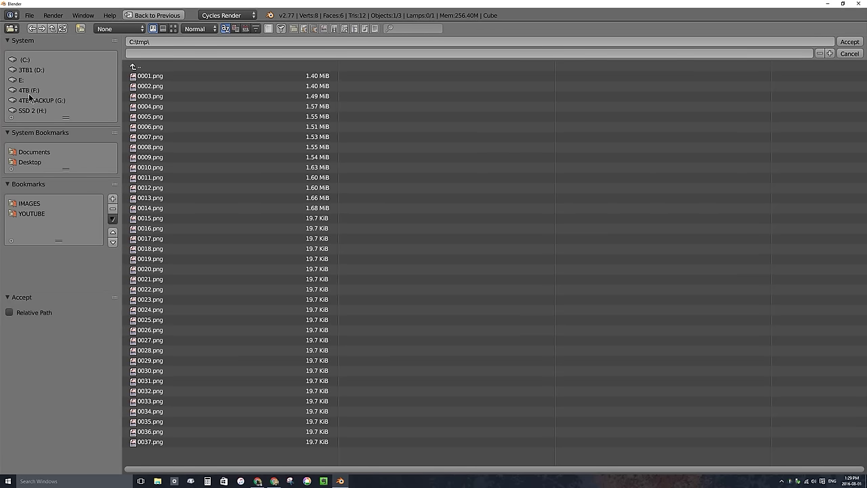
pyautogui.click(30, 163)
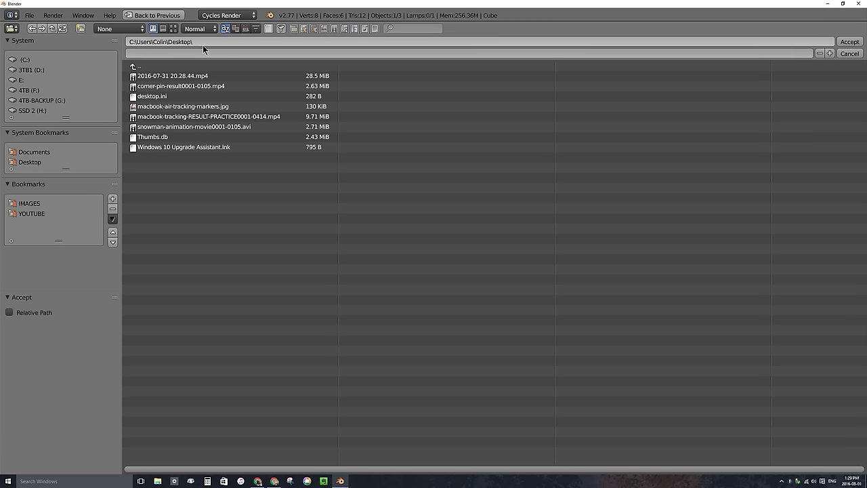
pyautogui.click(80, 28)
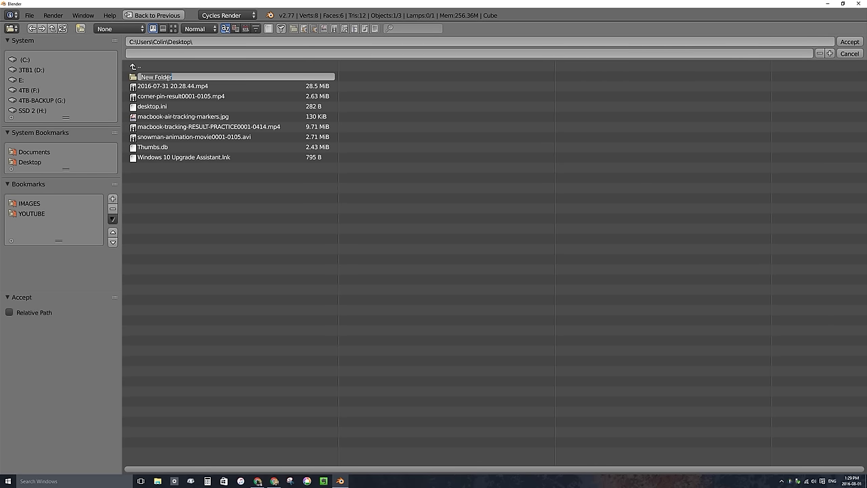
pyautogui.write('macbook-air-corner-pinning')
pyautogui.press('Return')
pyautogui.click(147, 78)
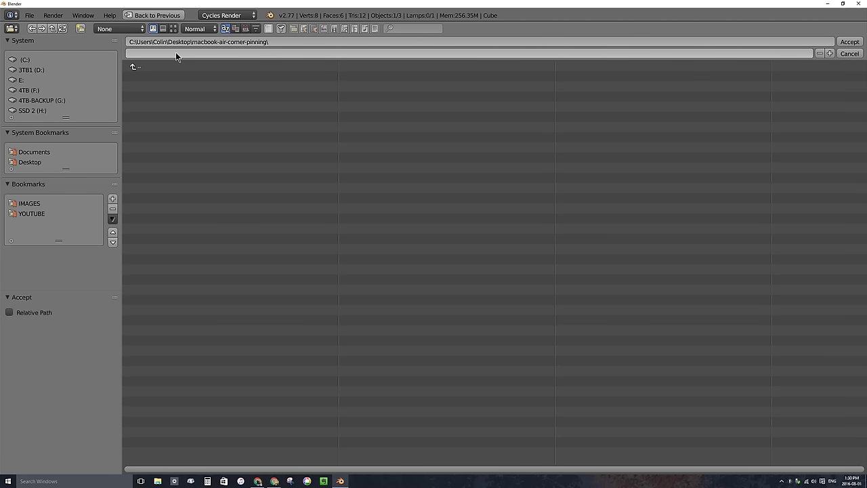
pyautogui.click(850, 42)
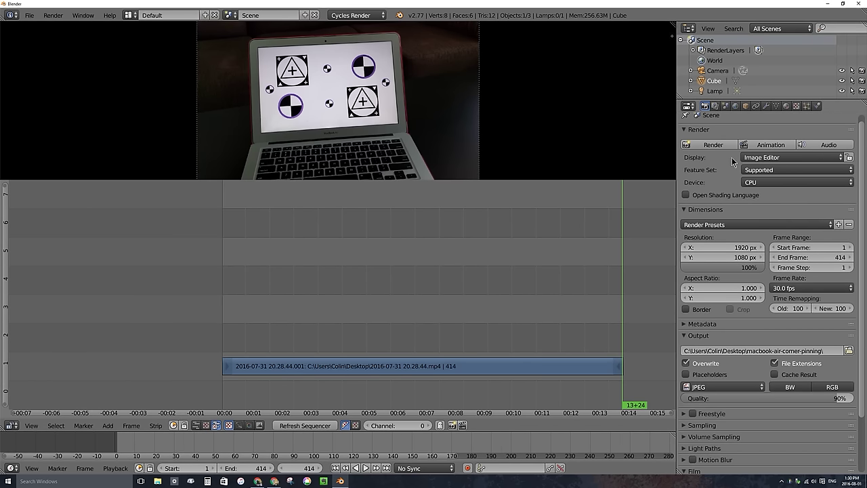
# Render the footage as an animation to the output folder and return to the sequencer view
pyautogui.click(777, 147)
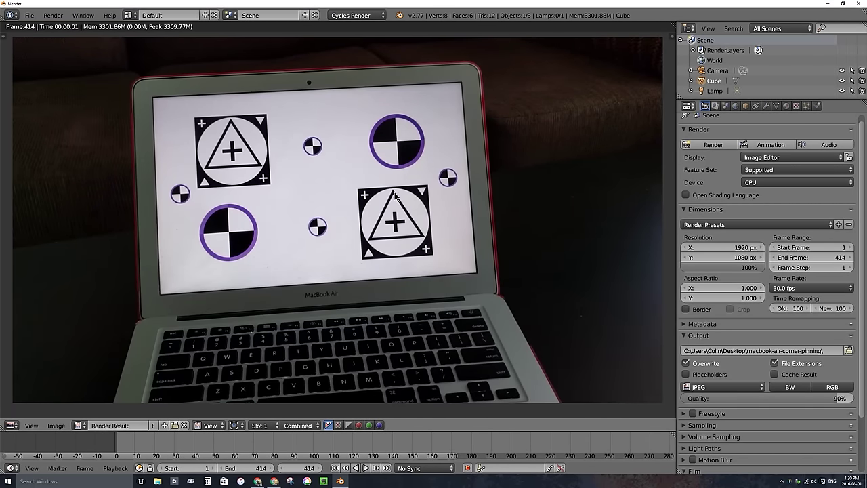
pyautogui.hotkey('shift', 'F8')
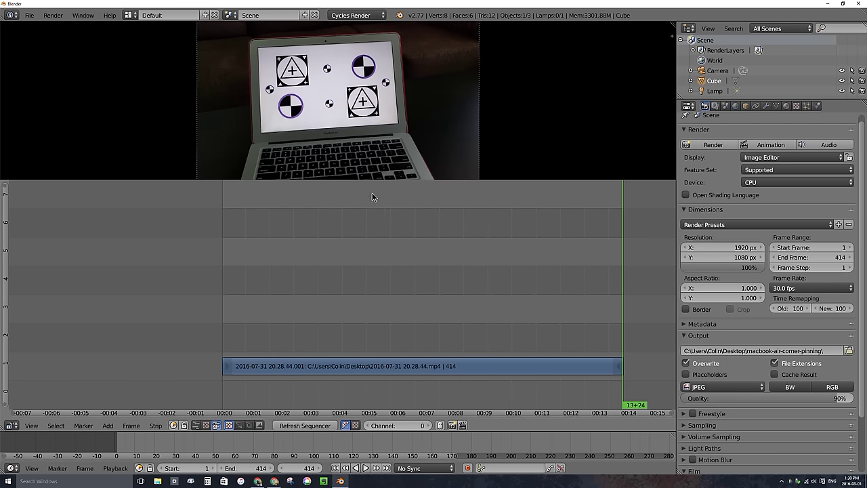
# Minimize Blender, move the macbook-air-corner-pinning folder away from the other desktop icons, and open it to inspect the rendered JPEG frames
pyautogui.click(827, 3)
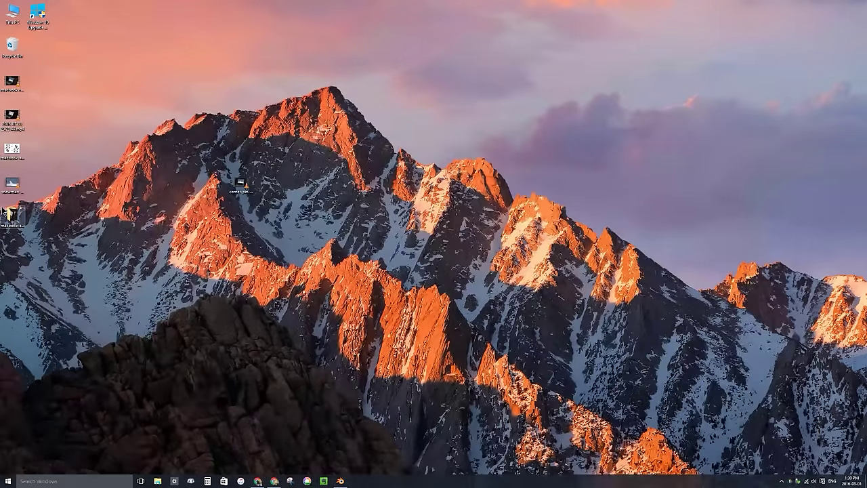
pyautogui.moveTo(12, 213); pyautogui.dragTo(114, 80)
pyautogui.doubleClick(115, 80)
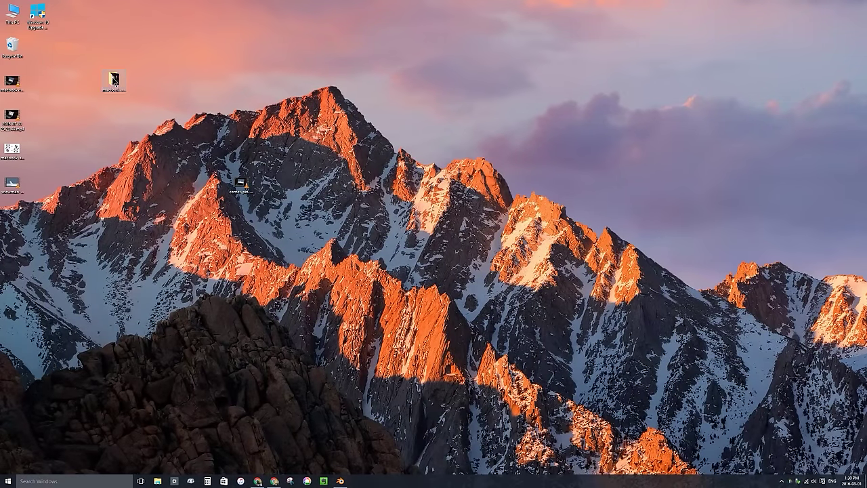
pyautogui.click(531, 61)
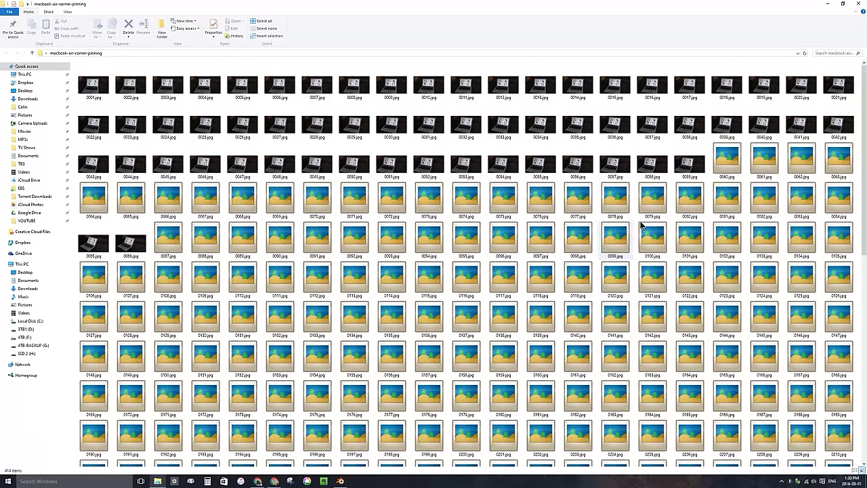
# Close the rendered frames folder, switch back to Blender, and delete the laptop video strip from the sequencer
pyautogui.click(862, 6)
pyautogui.click(340, 481)
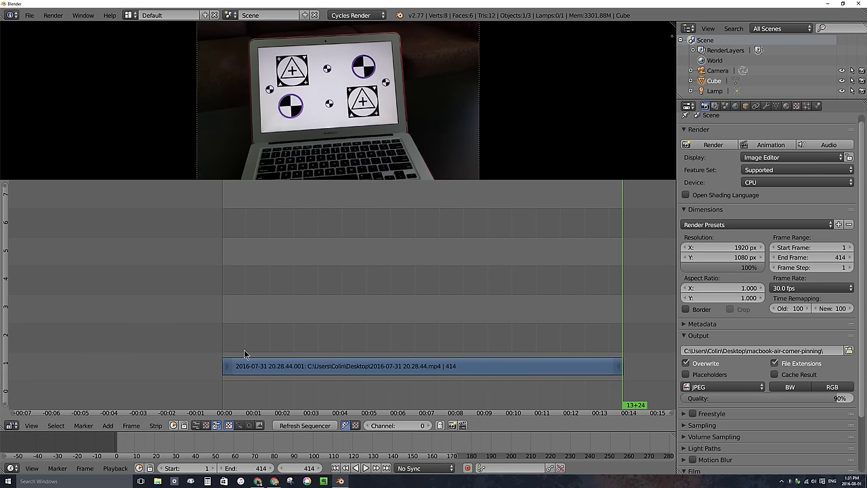
pyautogui.click(334, 371)
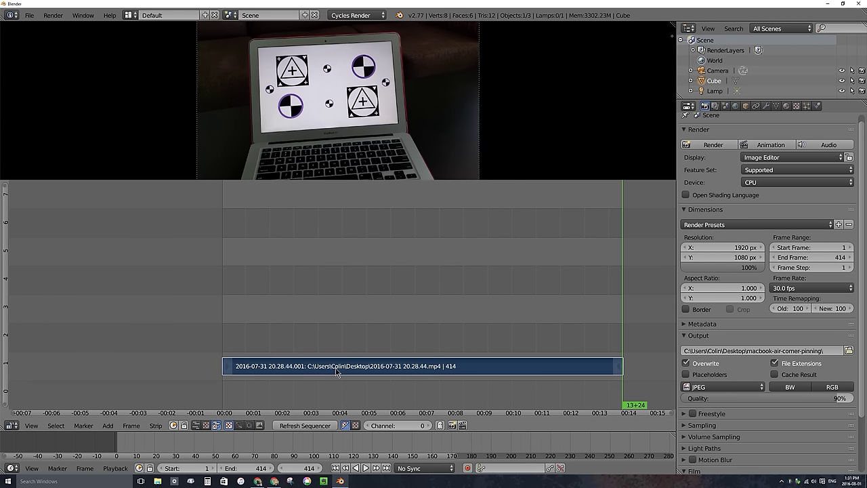
pyautogui.press('x')
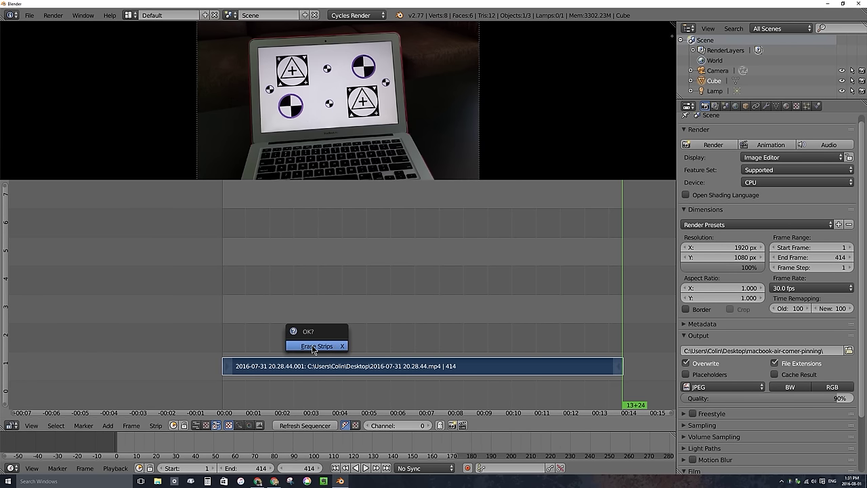
pyautogui.click(313, 347)
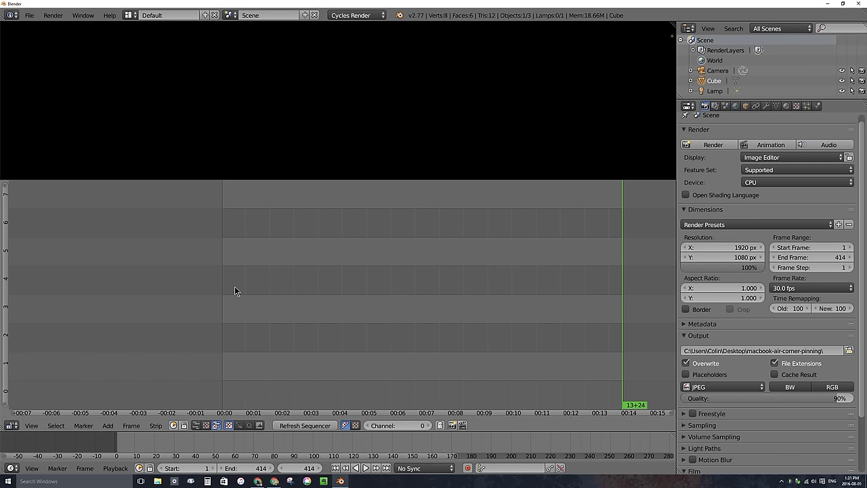
# Change the sequencer area to the Movie Clip Editor and load all JPEG frames from the Desktop folder macbook-air-corner-pinning as a clip
pyautogui.click(12, 425)
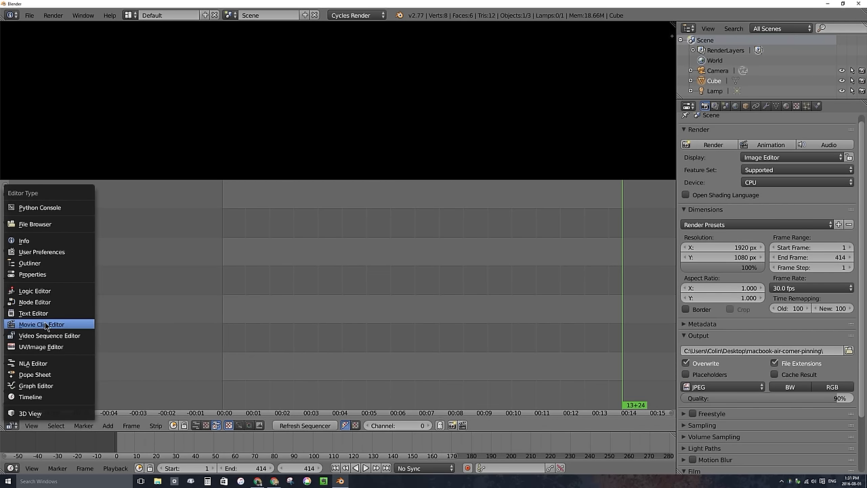
pyautogui.click(65, 325)
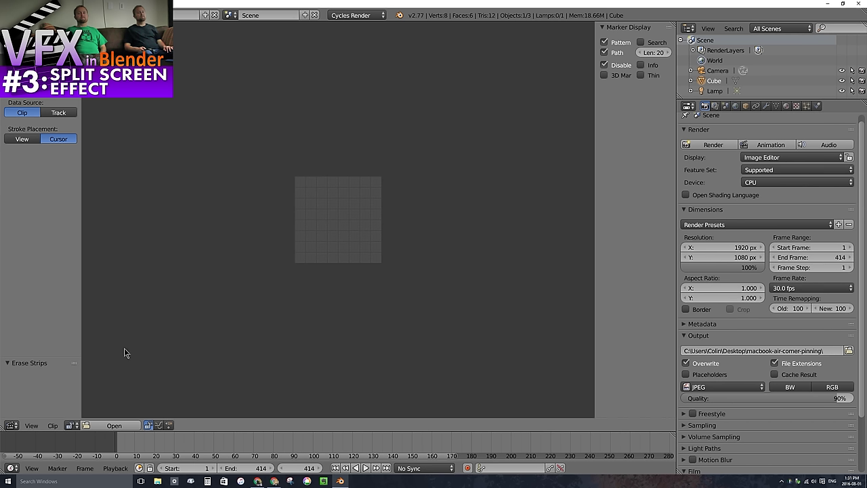
pyautogui.click(106, 426)
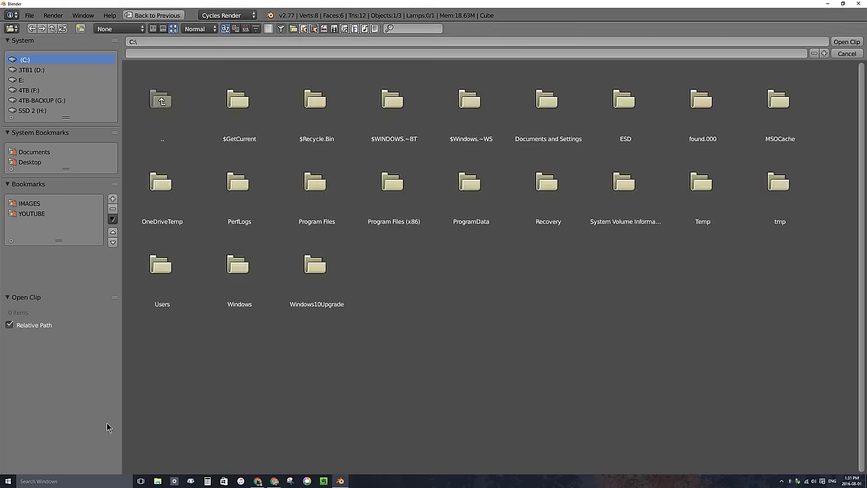
pyautogui.click(27, 163)
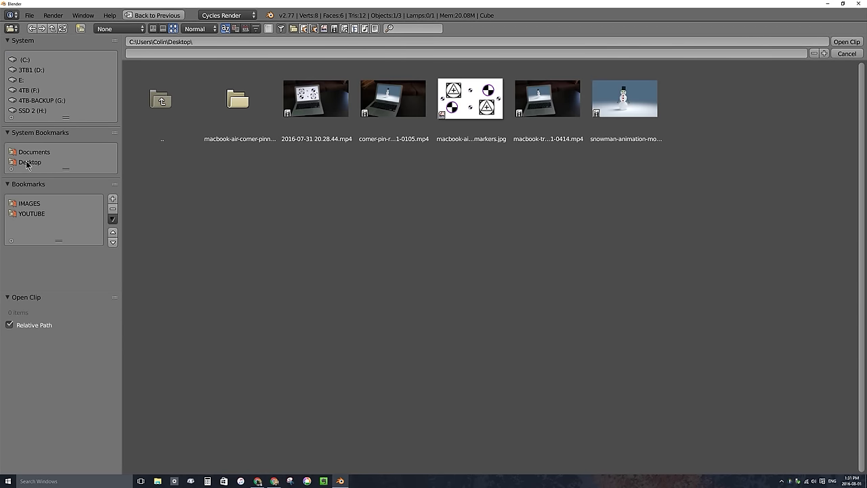
pyautogui.click(237, 101)
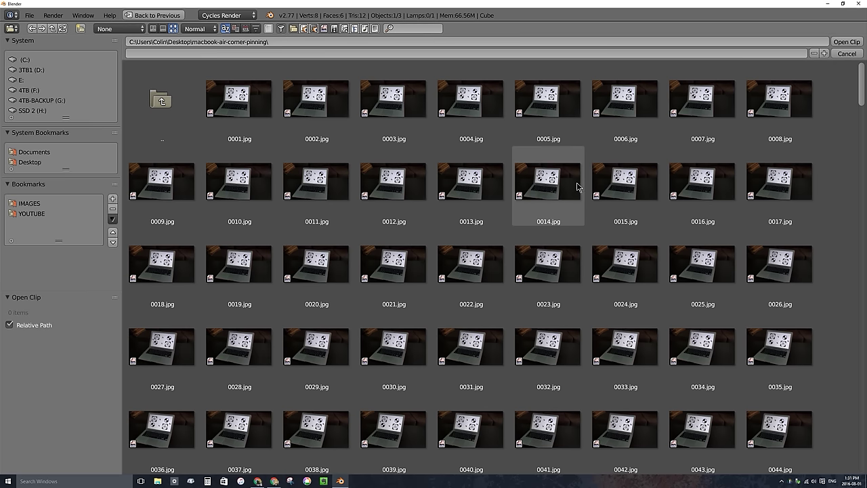
pyautogui.press('a')
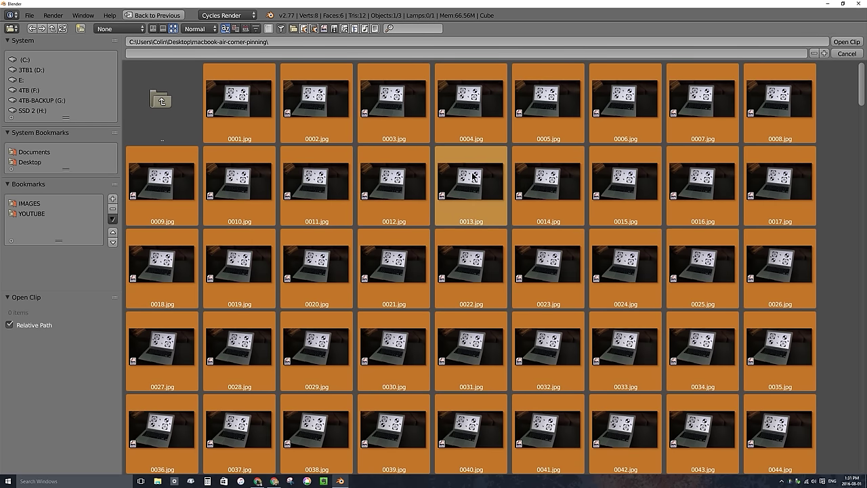
pyautogui.press('a')
pyautogui.press('a')
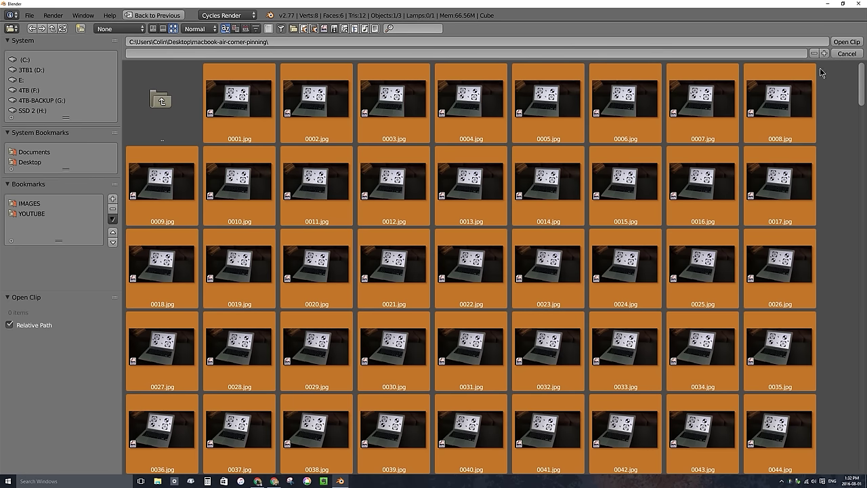
pyautogui.click(847, 43)
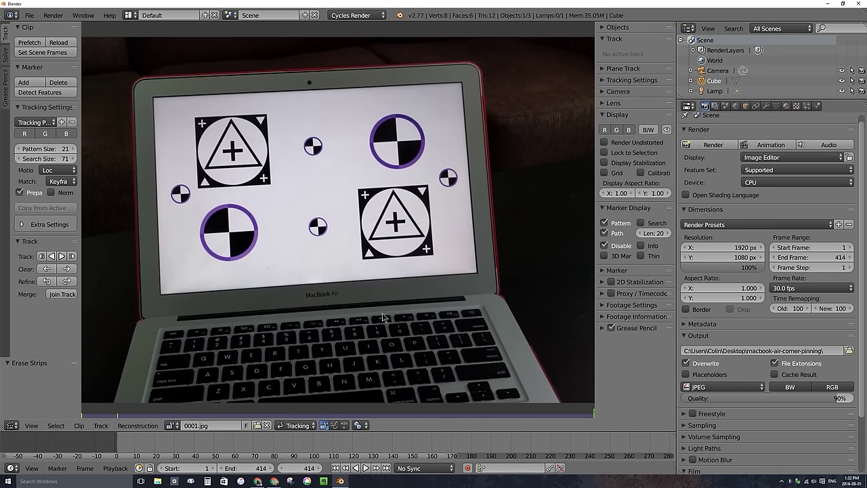
# Play through the loaded clip with the full frame range in view, and return the playhead to frame 1
pyautogui.hotkey('alt', 'a')
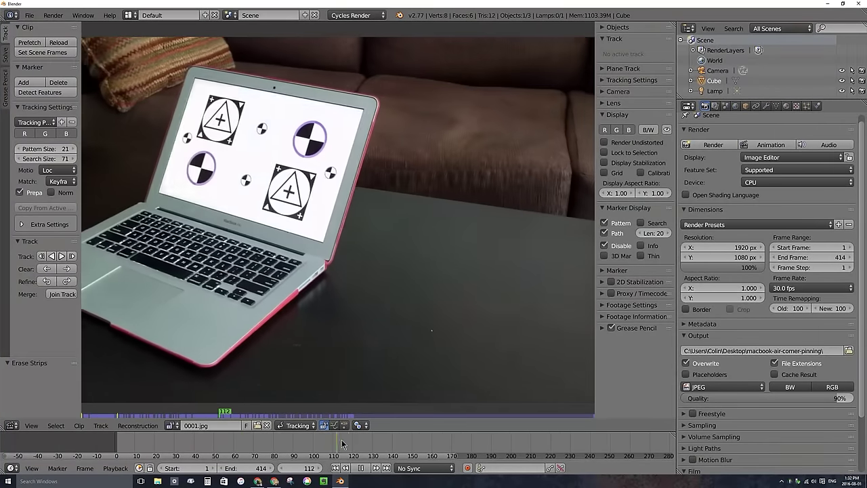
pyautogui.hotkey('alt', 'a')
pyautogui.scroll(-2, 489, 449)
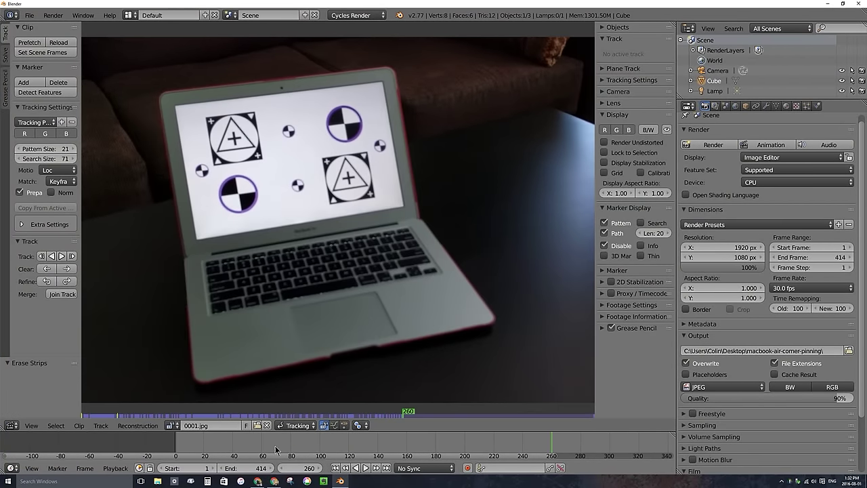
pyautogui.scroll(-3, 338, 450)
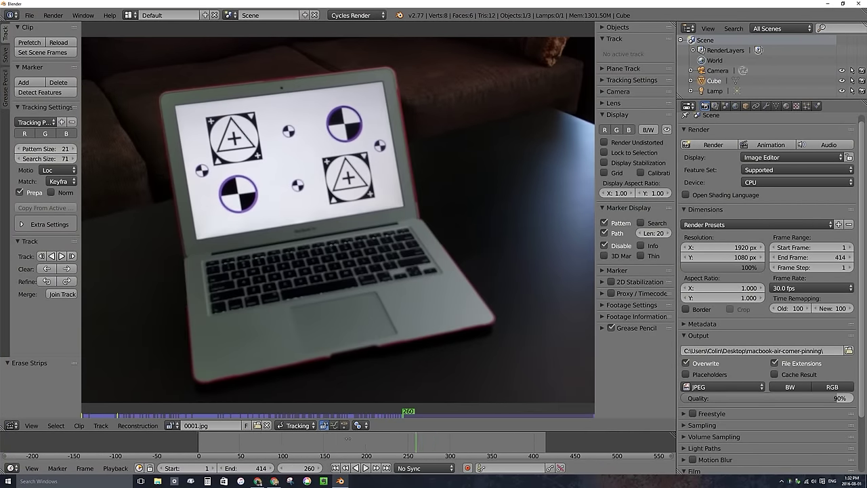
pyautogui.hotkey('alt', 'a')
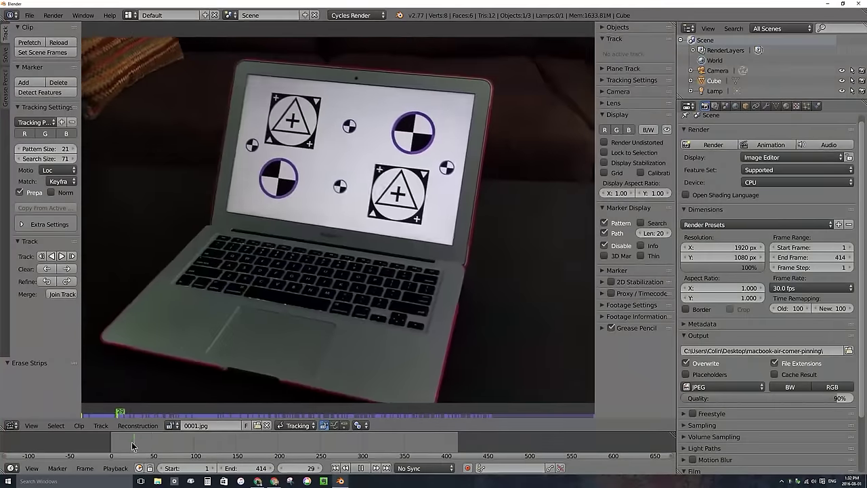
pyautogui.moveTo(131, 444); pyautogui.dragTo(113, 444)
pyautogui.hotkey('alt', 'a')
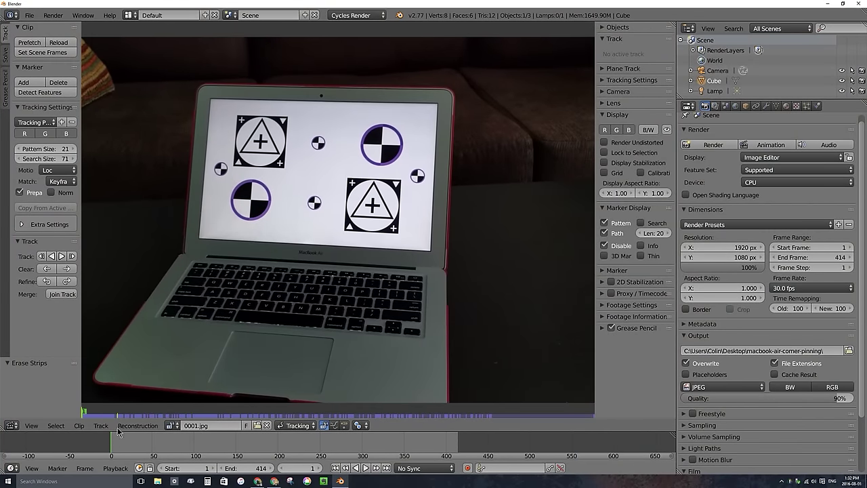
# Switch the clip editor to Mask mode and back to Tracking mode
pyautogui.scroll(5, 295, 213)
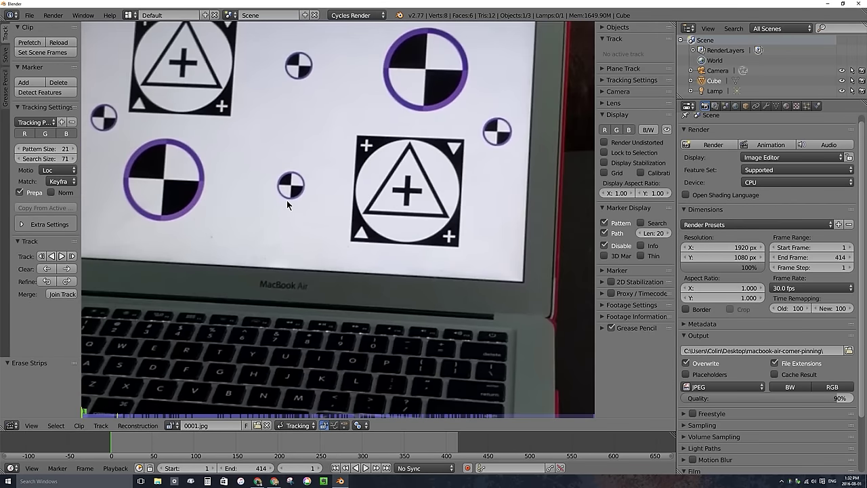
pyautogui.moveTo(296, 163); pyautogui.dragTo(339, 209, button='middle')
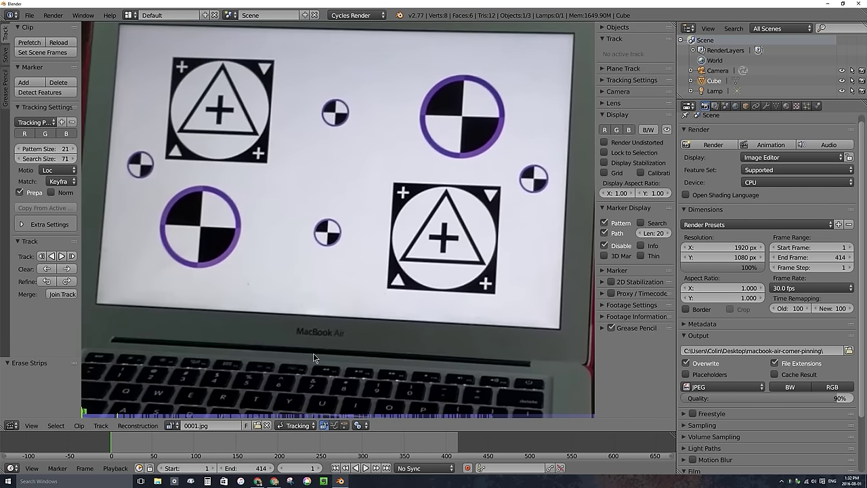
pyautogui.click(305, 424)
pyautogui.click(306, 425)
pyautogui.click(298, 424)
pyautogui.click(291, 403)
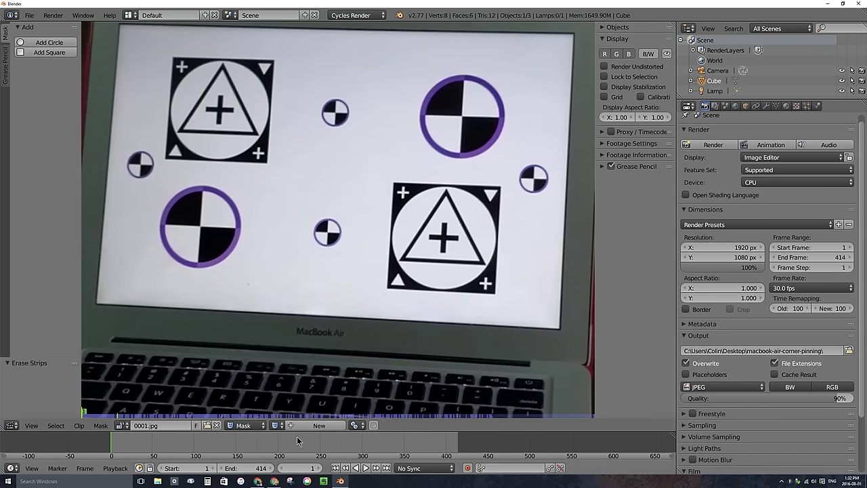
pyautogui.click(252, 427)
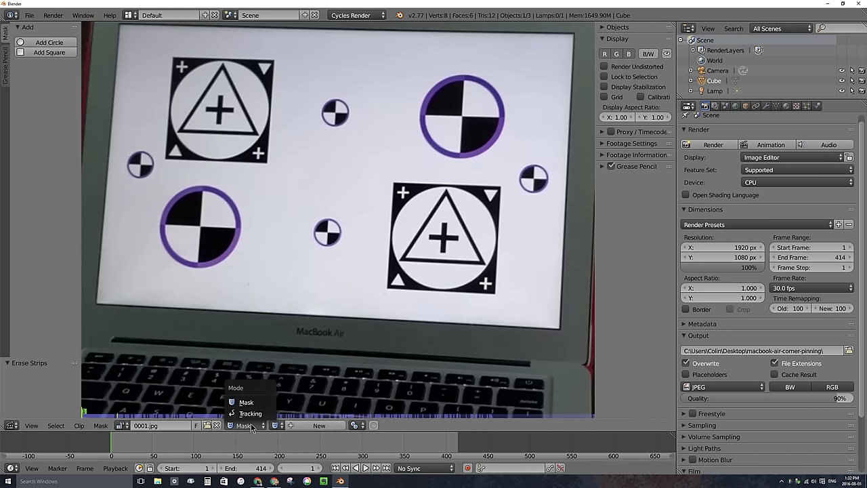
pyautogui.click(250, 414)
# Add a tracking marker on the cross of the laptop screen's upper-left triangle target and scale it about 8.12 times to enclose the whole square
pyautogui.scroll(2, 195, 234)
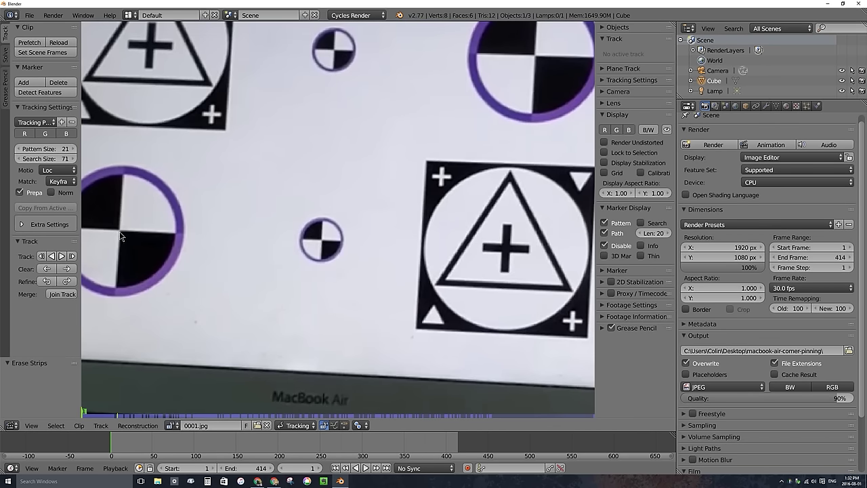
pyautogui.moveTo(121, 234); pyautogui.dragTo(334, 249, button='middle')
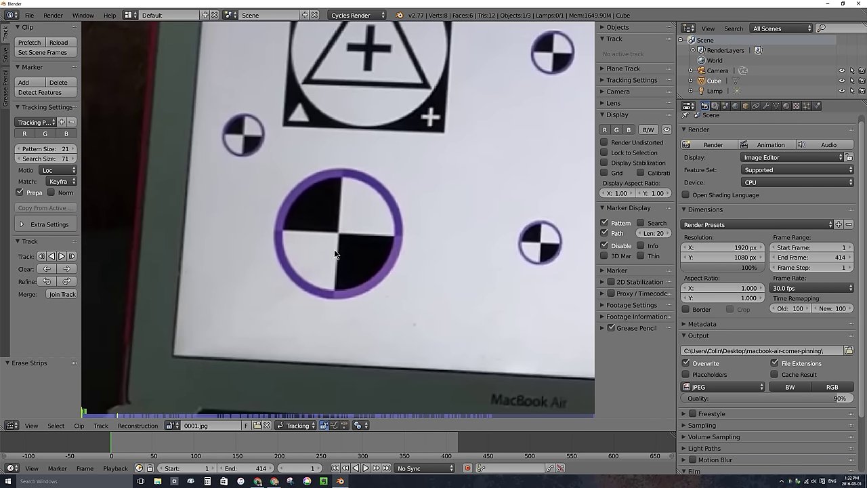
pyautogui.moveTo(342, 176); pyautogui.dragTo(309, 248, button='middle')
pyautogui.scroll(-1, 286, 70)
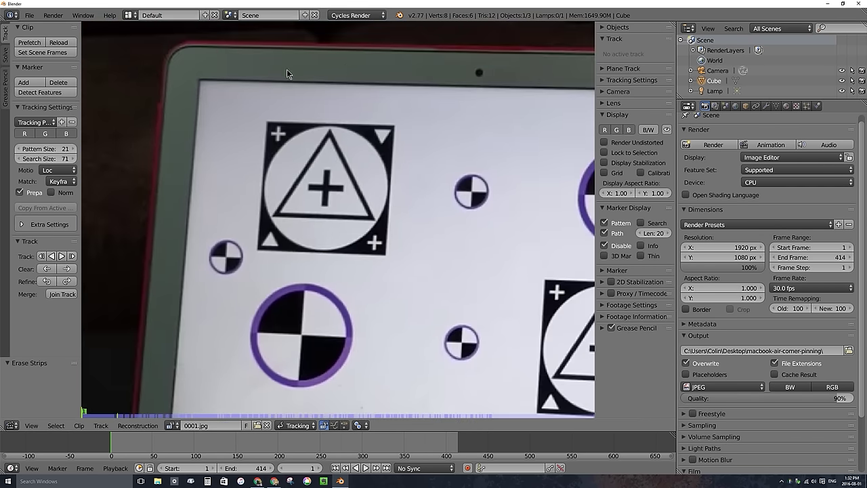
pyautogui.keyDown('ctrl'); pyautogui.click(326, 191); pyautogui.keyUp('ctrl')
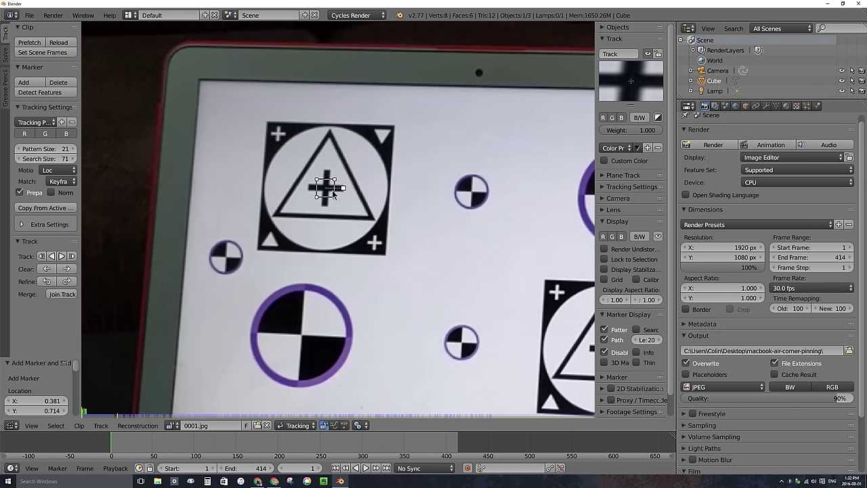
pyautogui.press('s')
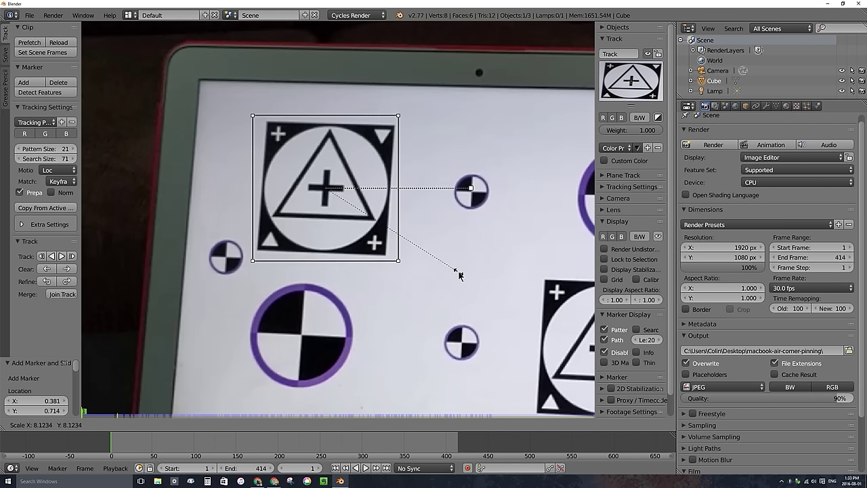
pyautogui.click(459, 274)
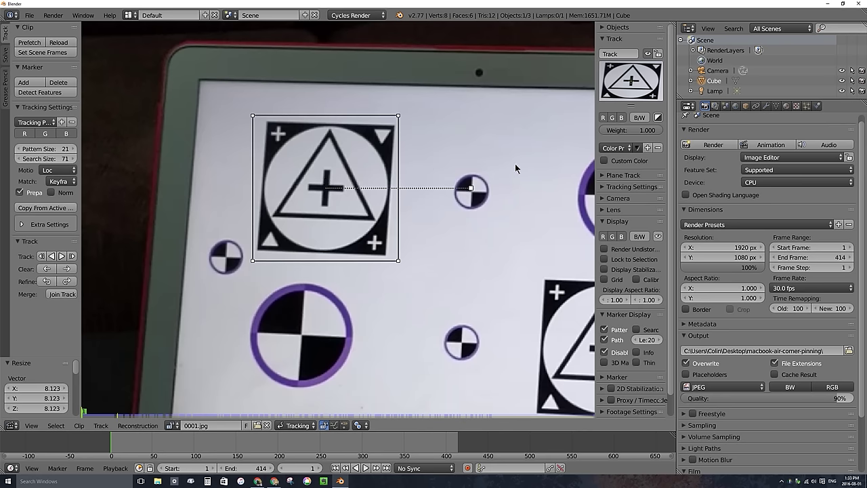
# Widen the clip properties region, expand the marker's tracking settings, and set its motion model to Perspective
pyautogui.moveTo(596, 130)
pyautogui.mouseDown()
pyautogui.moveTo(535, 130)
pyautogui.moveTo(587, 131)
pyautogui.mouseUp()
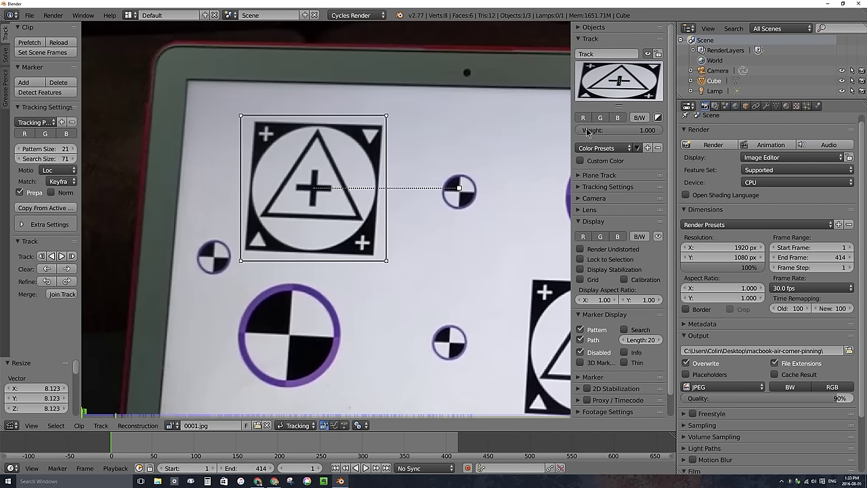
pyautogui.press('n')
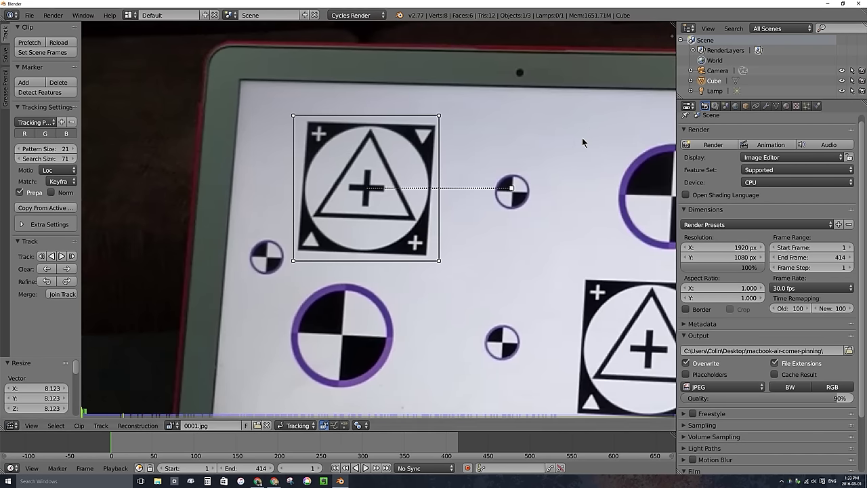
pyautogui.press('n')
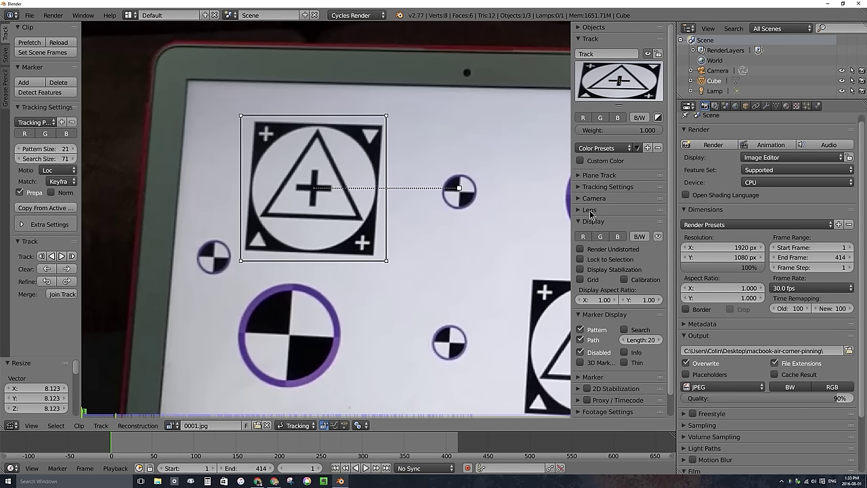
pyautogui.click(578, 189)
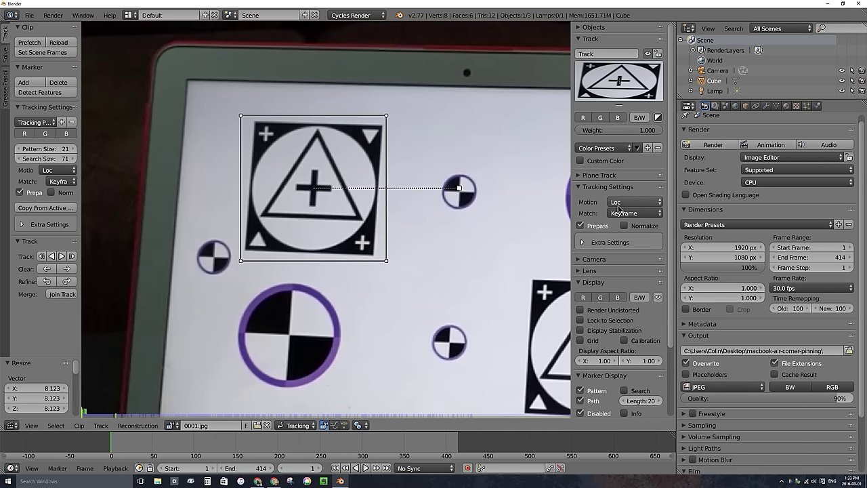
pyautogui.moveTo(481, 198); pyautogui.dragTo(461, 199)
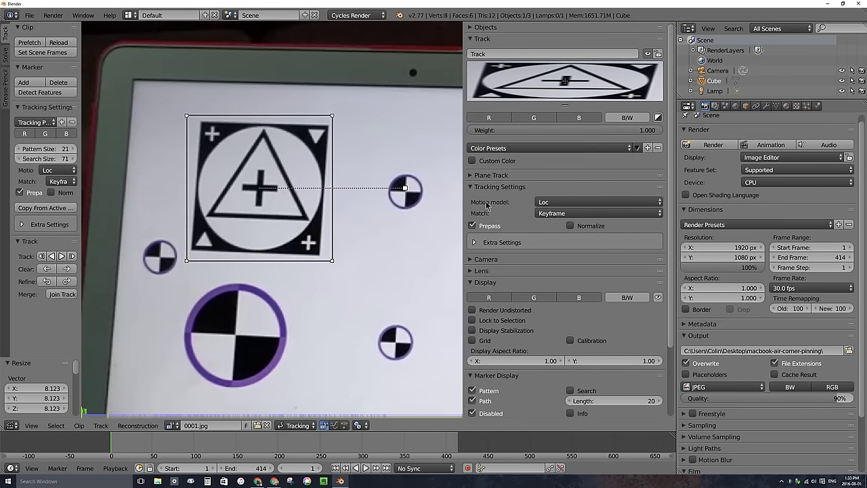
pyautogui.click(562, 203)
pyautogui.click(596, 202)
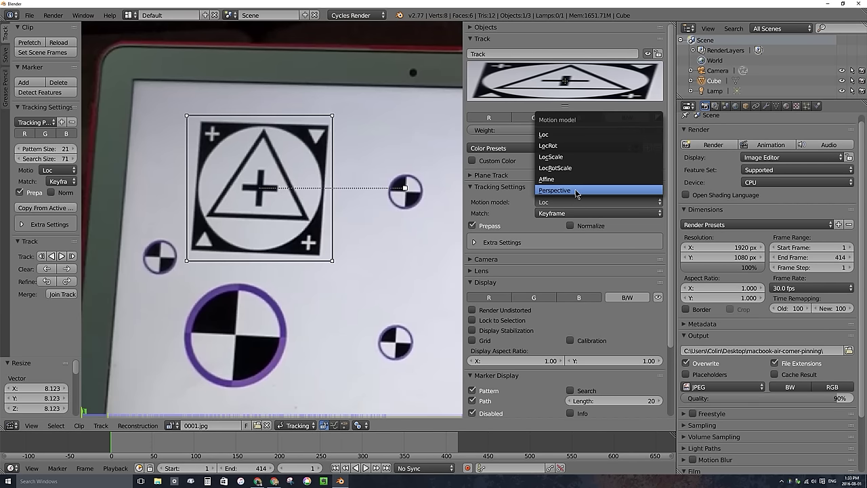
pyautogui.click(576, 191)
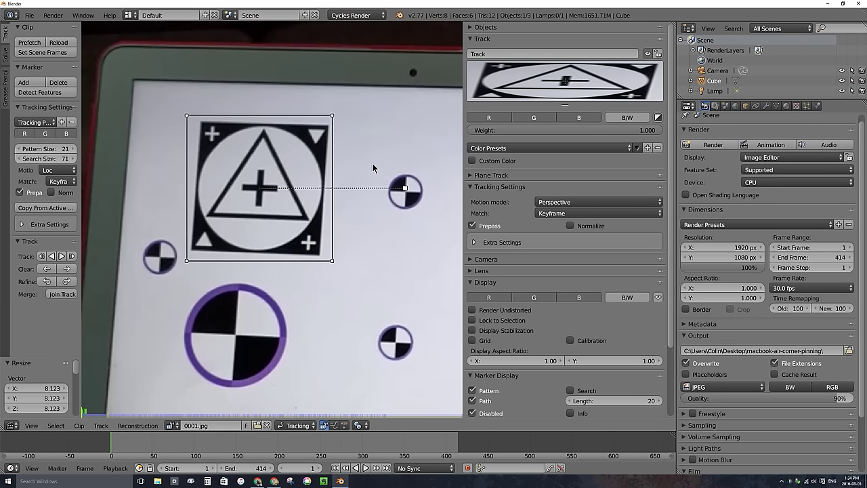
pyautogui.scroll(-2, 376, 177)
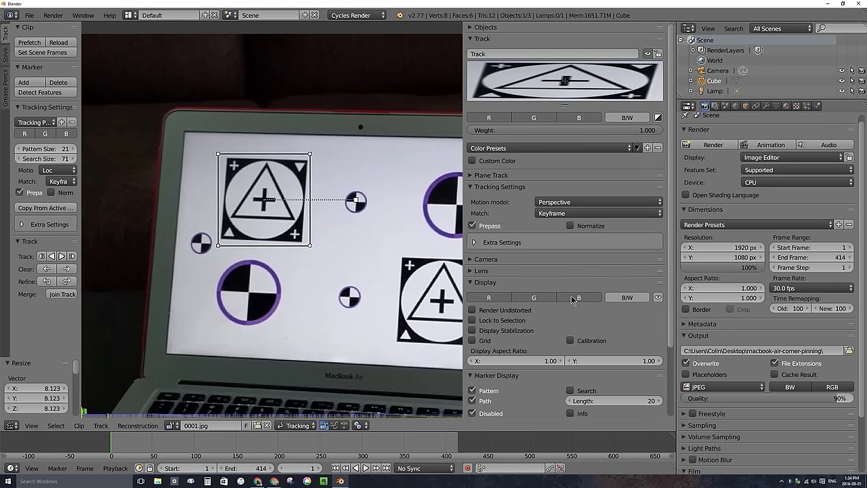
# Display the marker's search area and advance the clip to frame 9 to compare it with the target's movement
pyautogui.scroll(-3, 532, 277)
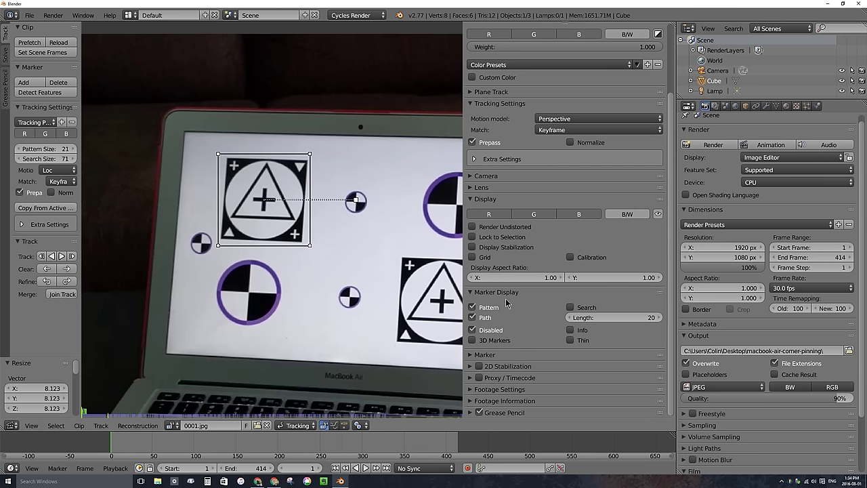
pyautogui.click(571, 308)
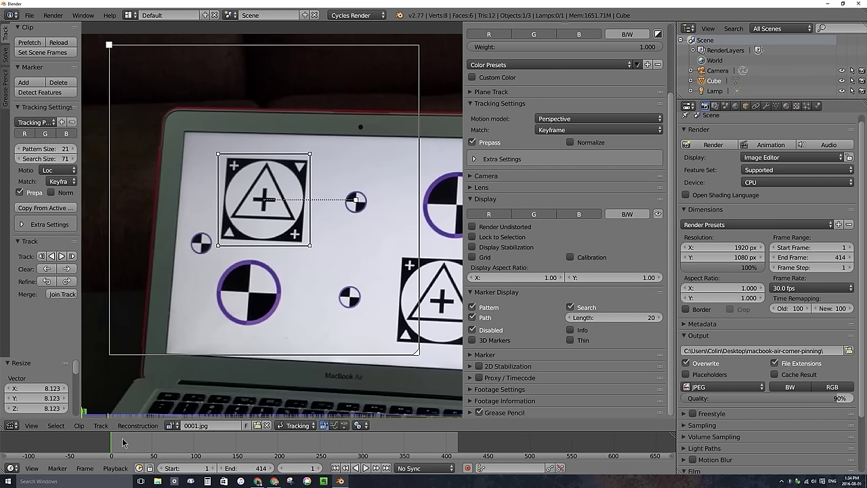
pyautogui.press('Right')
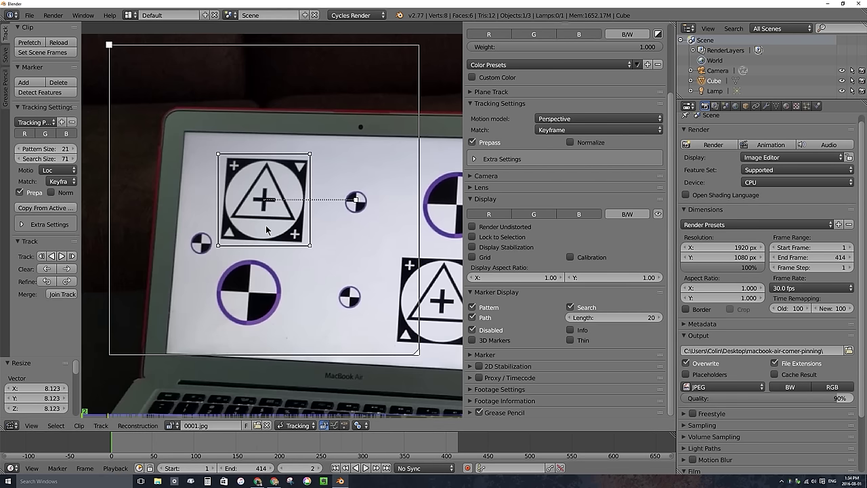
pyautogui.press('Right')
pyautogui.press('Right')
pyautogui.press('Right')
pyautogui.press('Right')
pyautogui.press('Right')
pyautogui.press('Right')
pyautogui.press('Right')
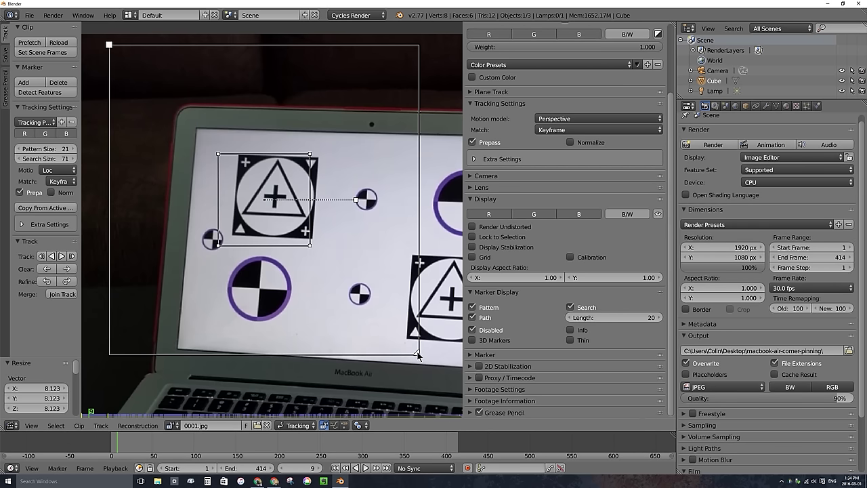
# On frame 9, shrink and re-enlarge the search area around the marker, and return the playhead to frame 1
pyautogui.moveTo(417, 356); pyautogui.dragTo(334, 269)
pyautogui.click(322, 258)
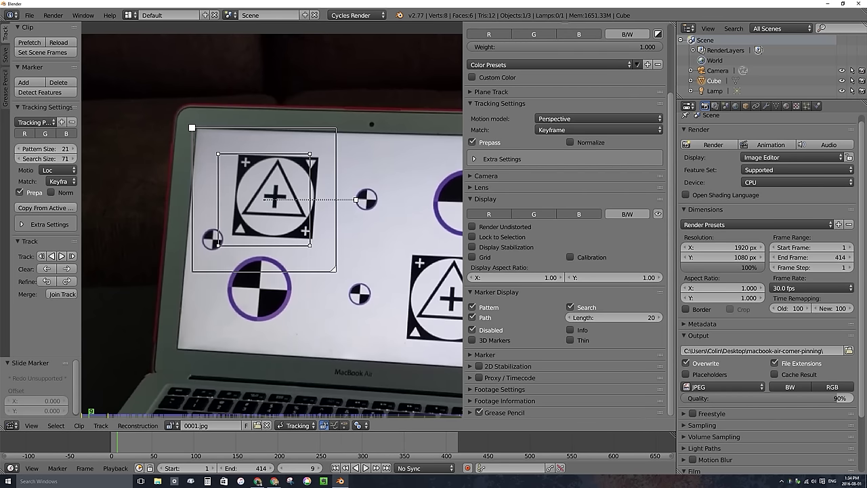
pyautogui.moveTo(335, 270)
pyautogui.mouseDown()
pyautogui.moveTo(427, 363)
pyautogui.moveTo(430, 336)
pyautogui.mouseUp()
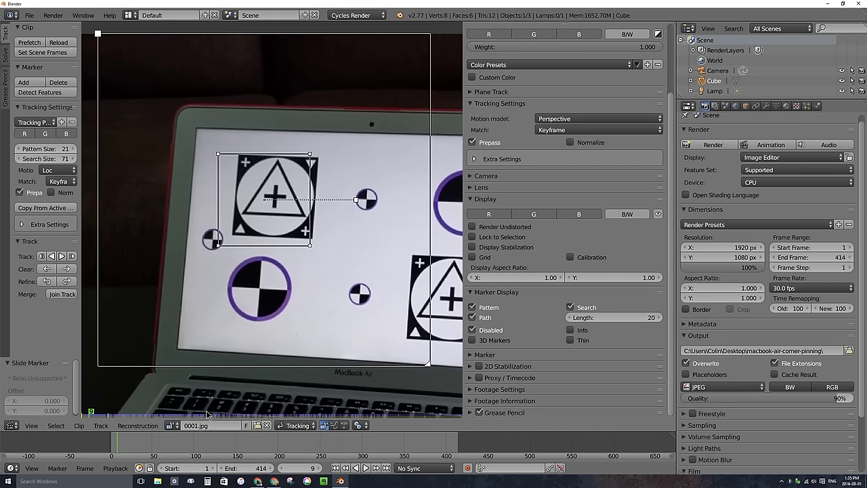
pyautogui.moveTo(154, 443); pyautogui.dragTo(112, 445)
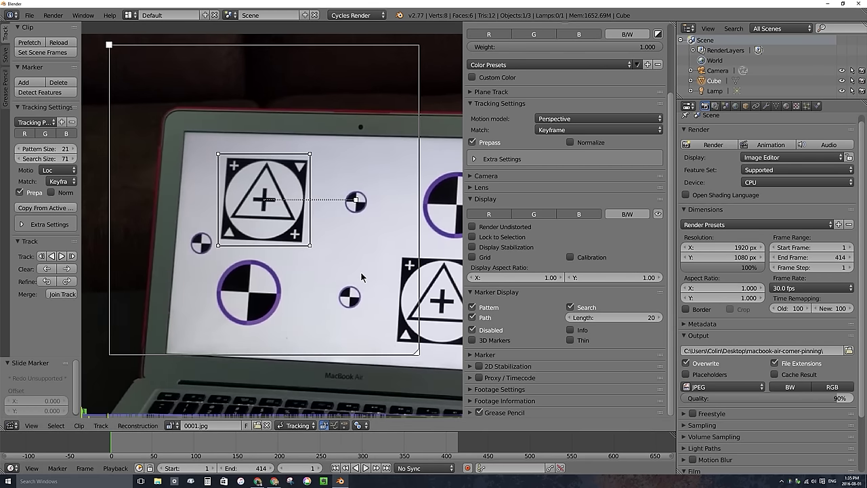
pyautogui.scroll(-2, 334, 263)
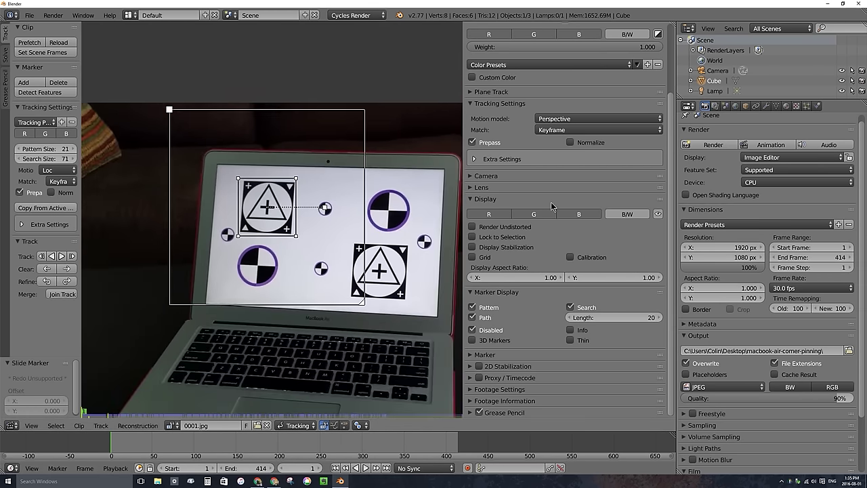
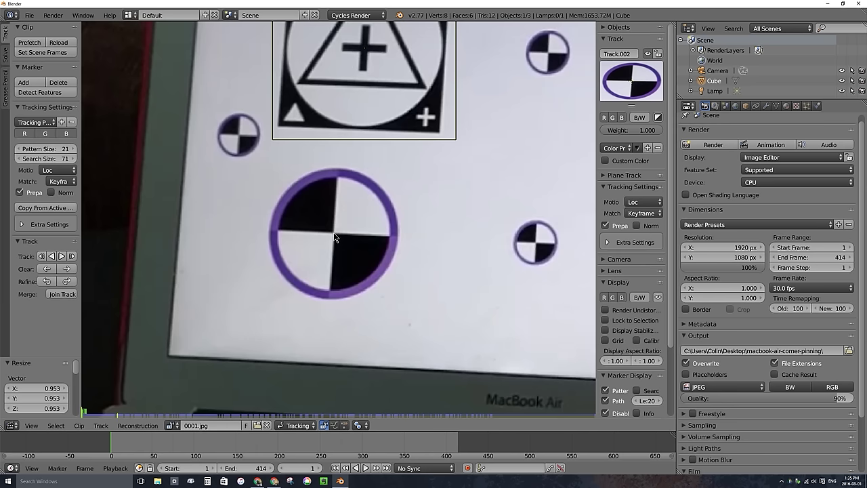
# Add a tracking marker at the centre of the lower-left large circular target and scale it about 6.68 times to enclose the whole ring
pyautogui.keyDown('ctrl'); pyautogui.click(334, 234); pyautogui.keyUp('ctrl')
pyautogui.press('s')
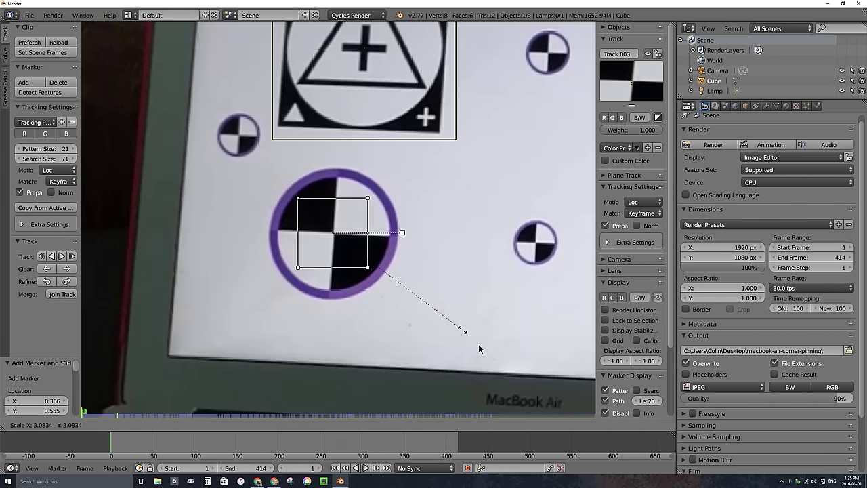
pyautogui.click(123, 415)
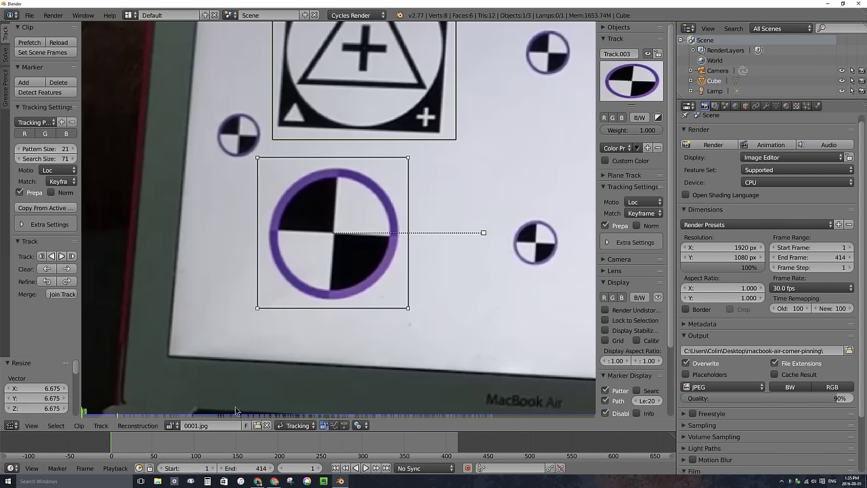
# Fine-tune the lower-left circle marker by scaling it about 0.98 and 1.02 times and nudging it slightly
pyautogui.press('s')
pyautogui.click(413, 372)
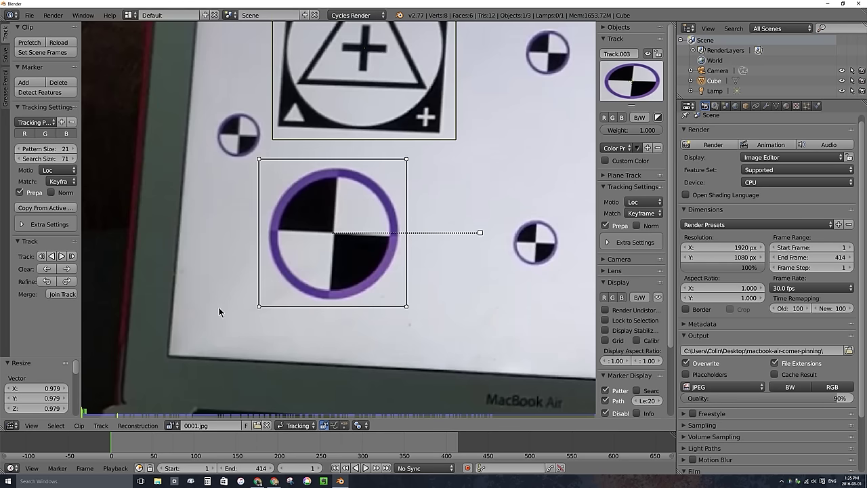
pyautogui.press('s')
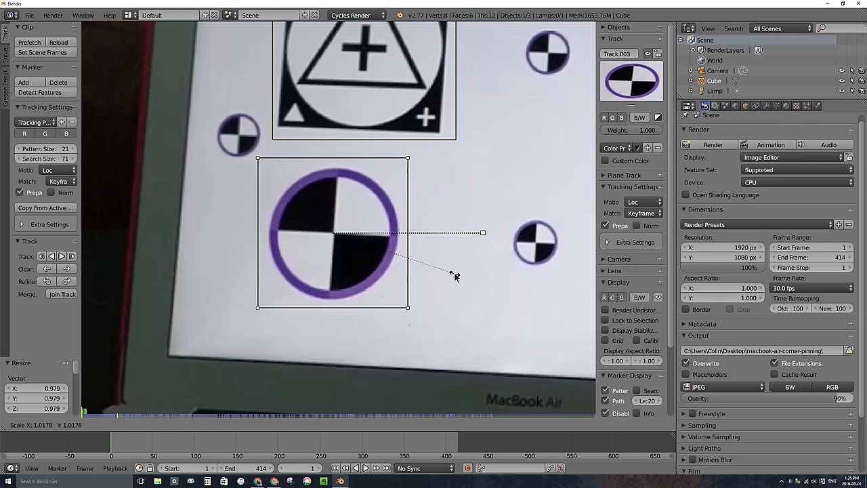
pyautogui.click(454, 272)
pyautogui.press('g')
pyautogui.click(455, 272)
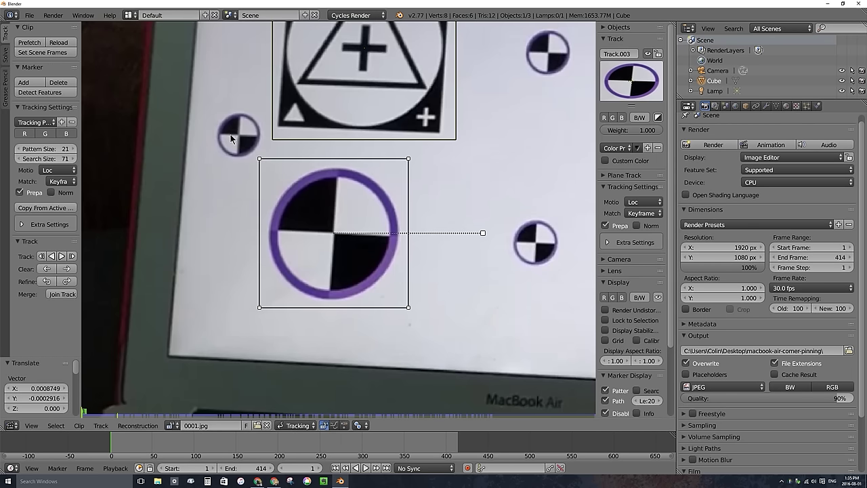
# Add a tracking marker on the small circular target near the laptop screen's right edge and scale it 2.42 times to enclose the circle
pyautogui.scroll(-3, 499, 190)
pyautogui.moveTo(499, 190); pyautogui.dragTo(275, 216, button='middle')
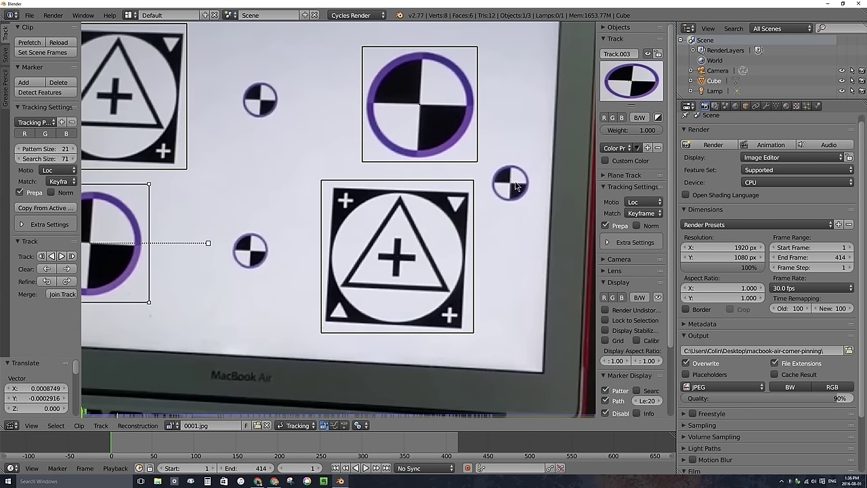
pyautogui.keyDown('ctrl'); pyautogui.click(510, 182); pyautogui.keyUp('ctrl')
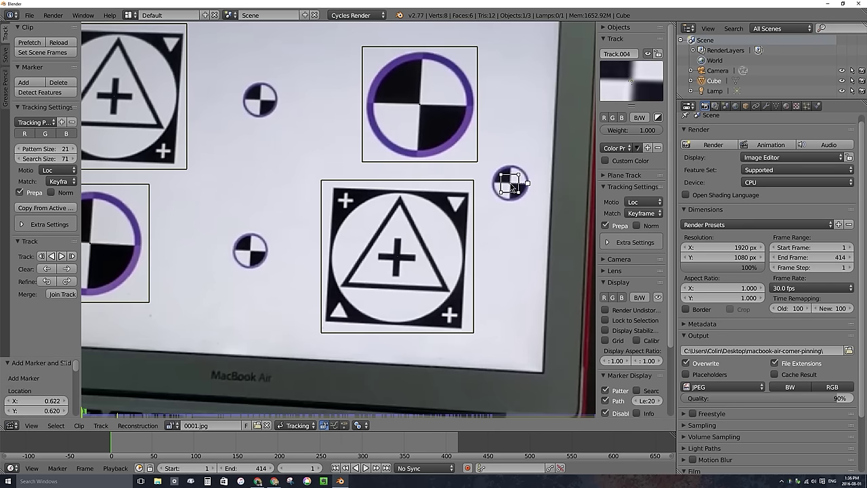
pyautogui.press('s')
pyautogui.click(550, 212)
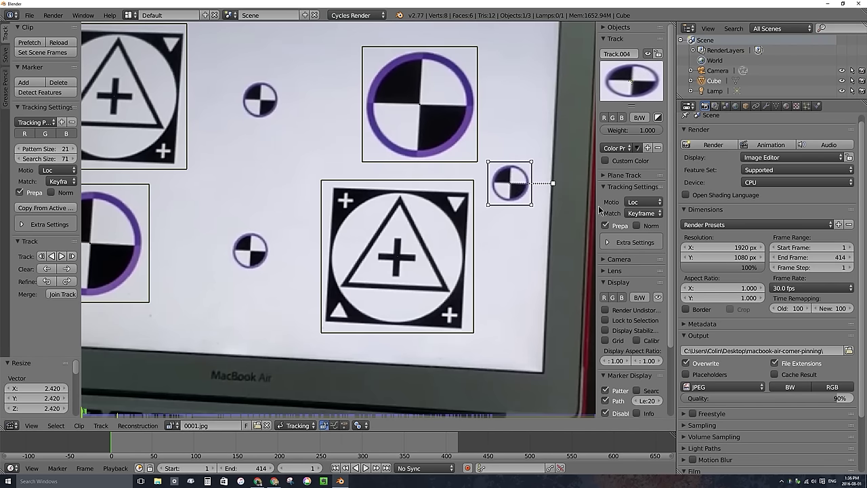
# Set the motion model to Perspective for the upper-right large circle, small right-hand circle, and lower-right triangle target markers
pyautogui.click(182, 81)
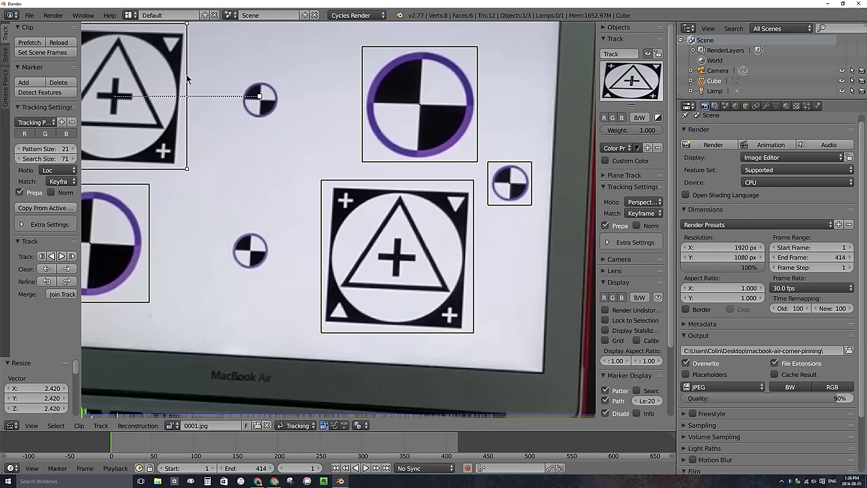
pyautogui.click(471, 103)
pyautogui.click(640, 202)
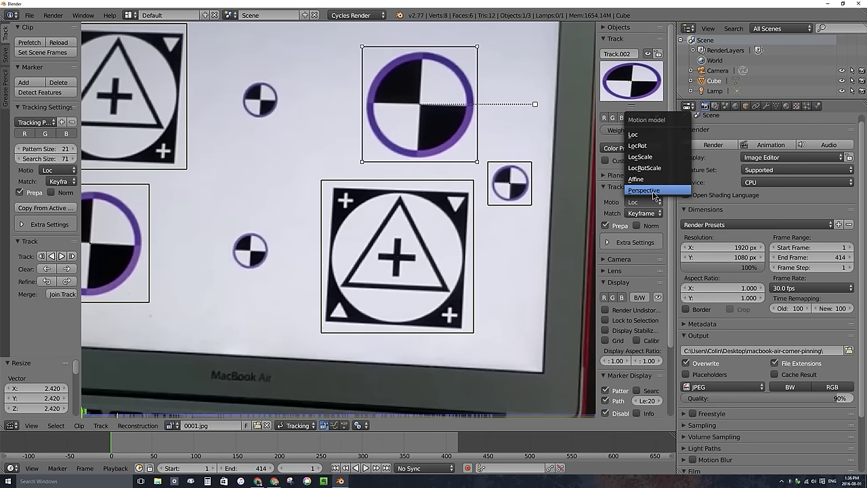
pyautogui.click(653, 191)
pyautogui.click(529, 170)
pyautogui.click(642, 198)
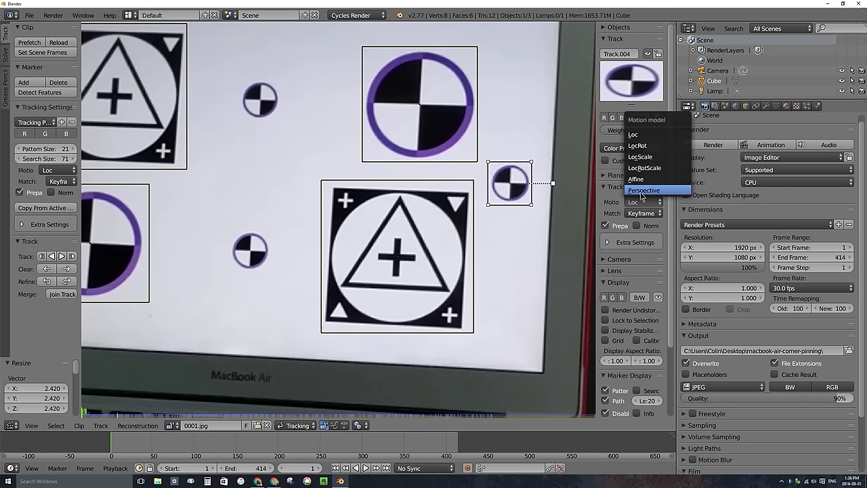
pyautogui.click(641, 192)
pyautogui.click(471, 199)
pyautogui.click(642, 202)
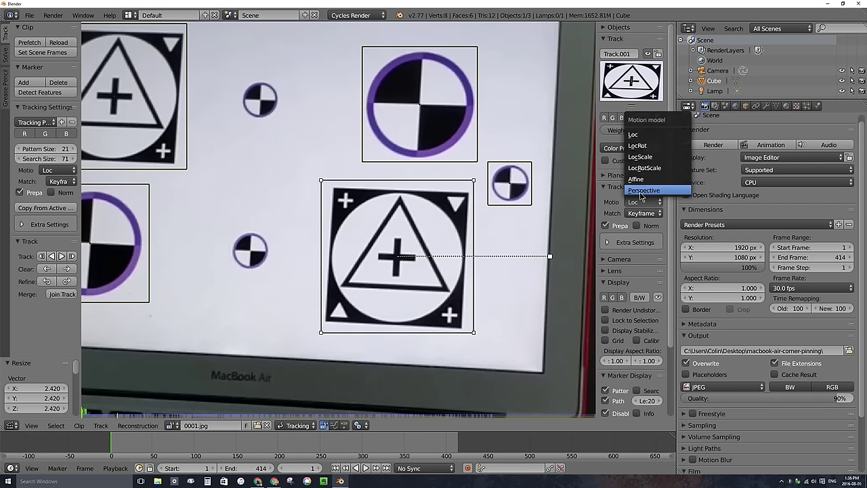
pyautogui.click(642, 195)
# Set the lower-left large circle marker's motion model to Perspective
pyautogui.moveTo(160, 223); pyautogui.dragTo(251, 187, button='middle')
pyautogui.click(239, 175)
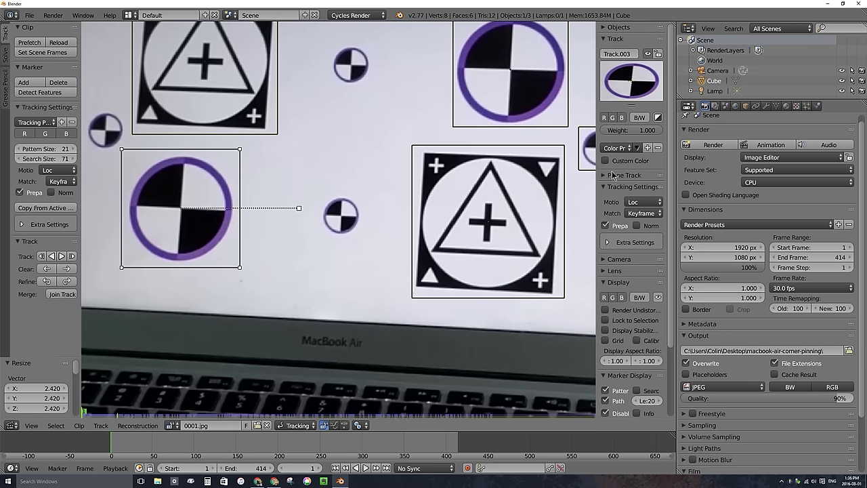
pyautogui.click(650, 202)
pyautogui.click(642, 195)
# Save the project to the Desktop as corner-pinning-001
pyautogui.click(27, 15)
pyautogui.click(38, 91)
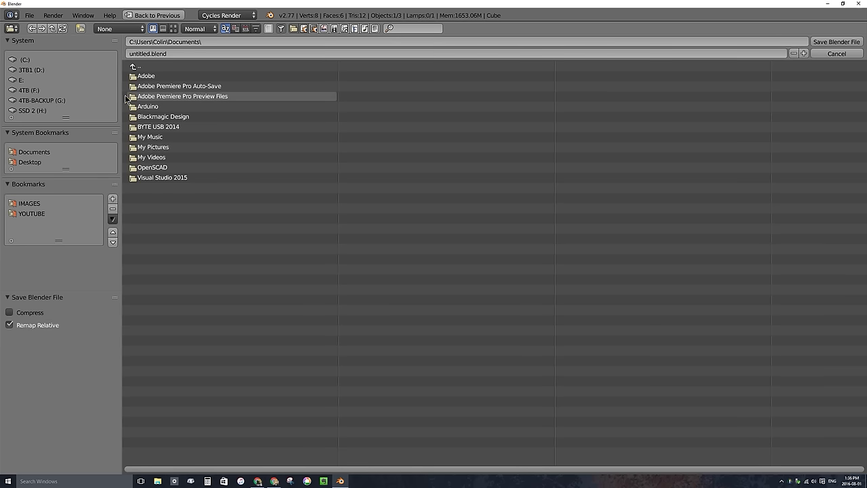
pyautogui.click(30, 162)
pyautogui.click(176, 53)
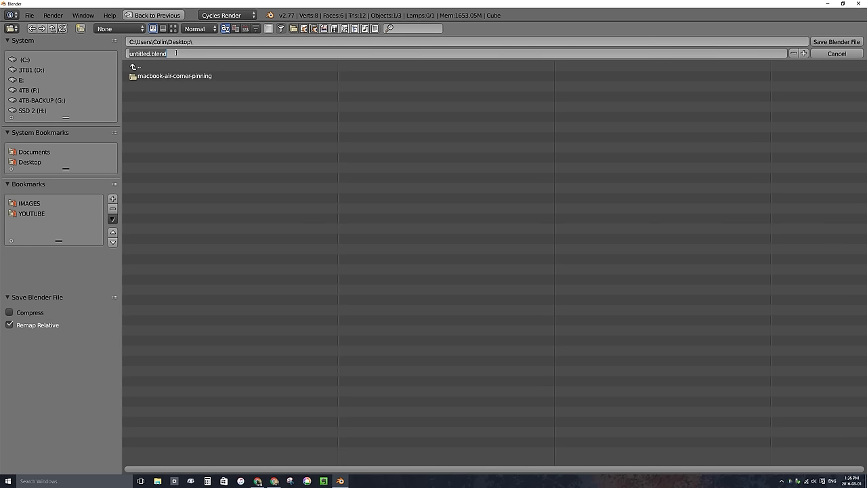
pyautogui.write('corner-pinning-0')
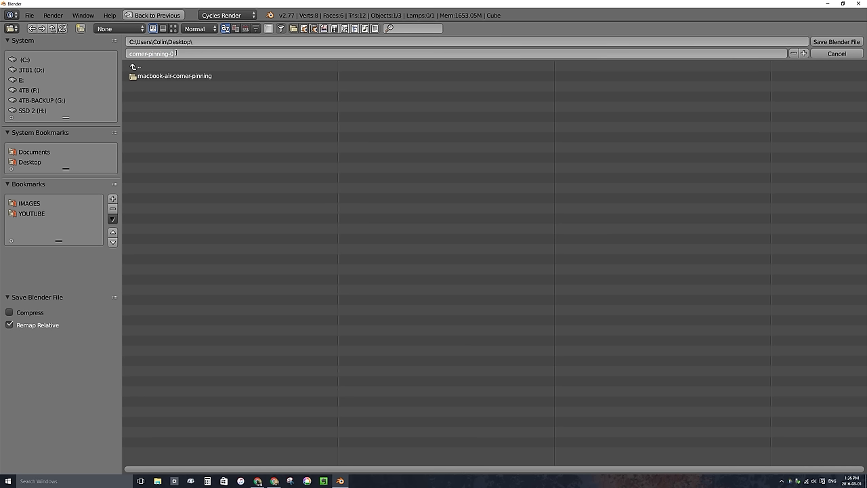
pyautogui.write('01')
pyautogui.click(834, 42)
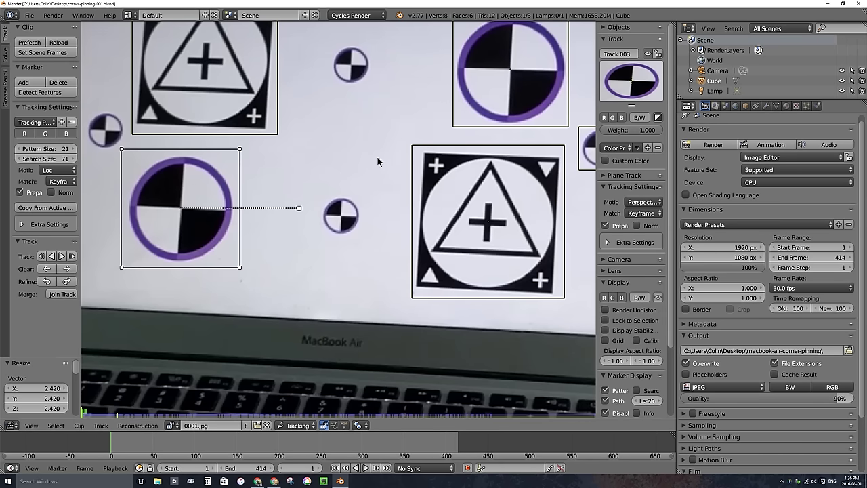
# Select all tracking markers, and set the default motion model for new markers to Perspective in the widened tool region
pyautogui.press('a')
pyautogui.press('a')
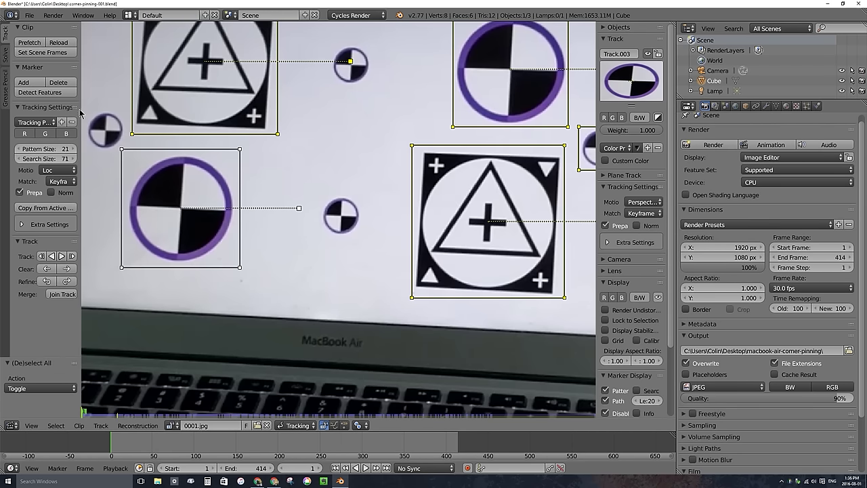
pyautogui.moveTo(79, 109); pyautogui.dragTo(106, 109)
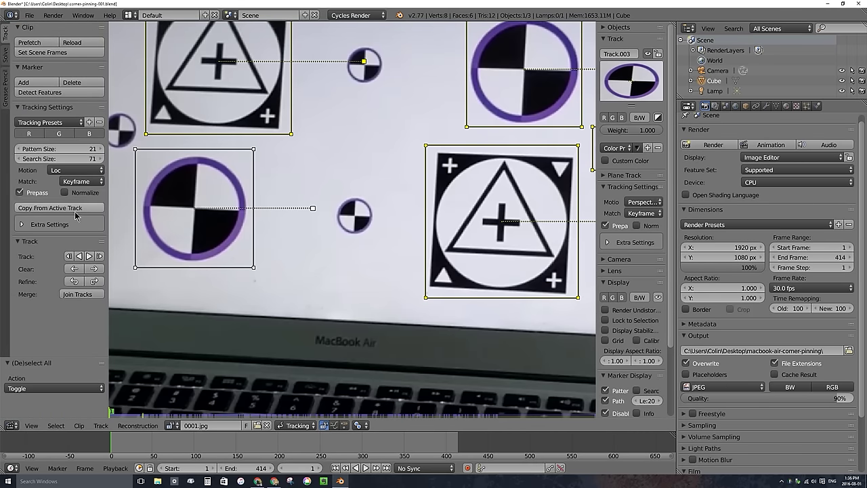
pyautogui.click(57, 173)
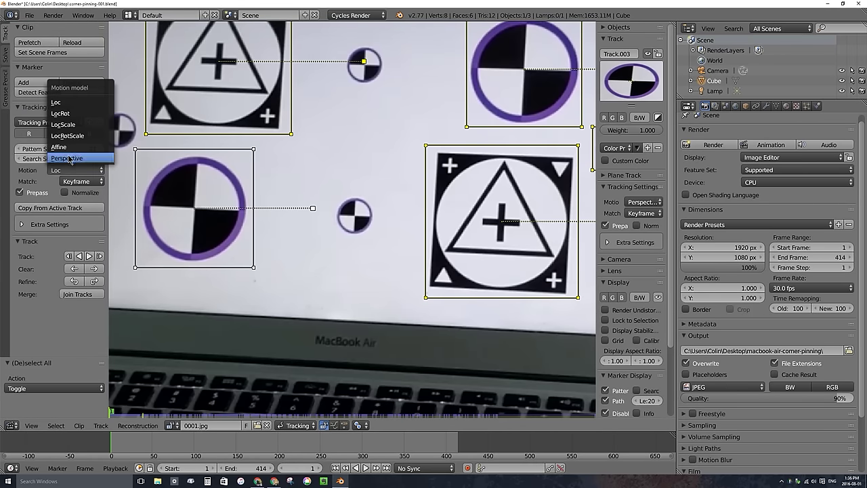
pyautogui.click(66, 158)
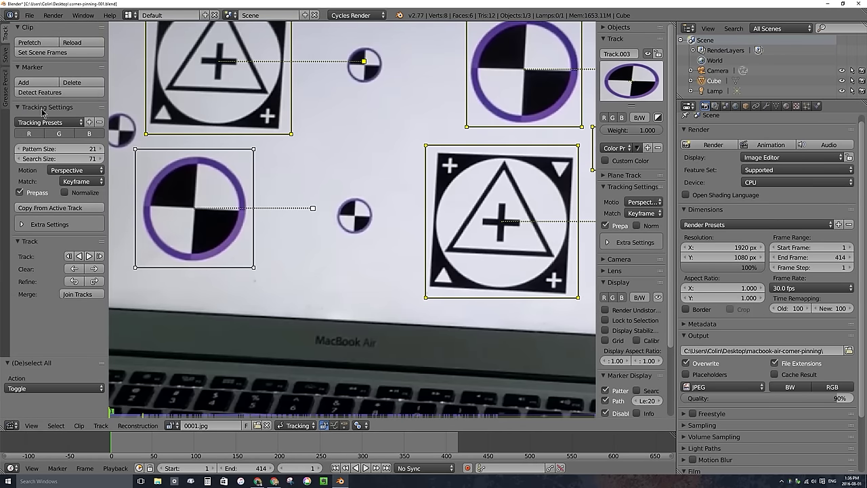
pyautogui.click(58, 171)
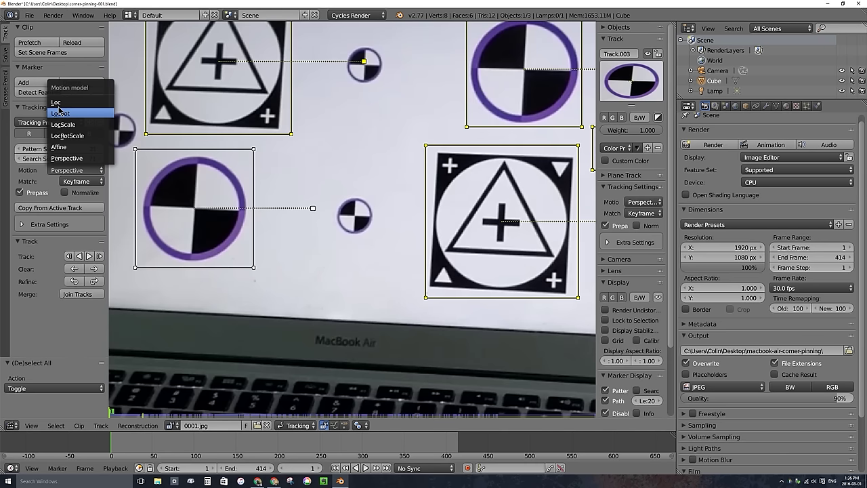
pyautogui.click(66, 158)
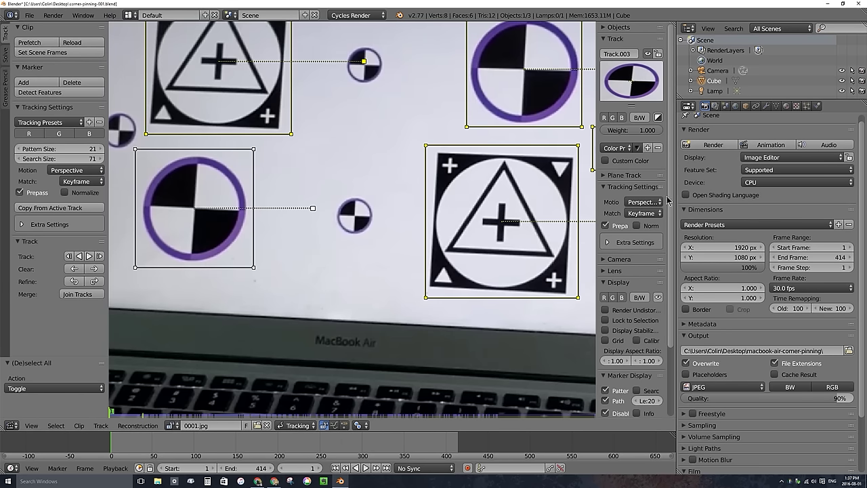
# Prefetch the clip's frames into memory and track the selected markers forward one frame at a time to frame 3
pyautogui.click(34, 45)
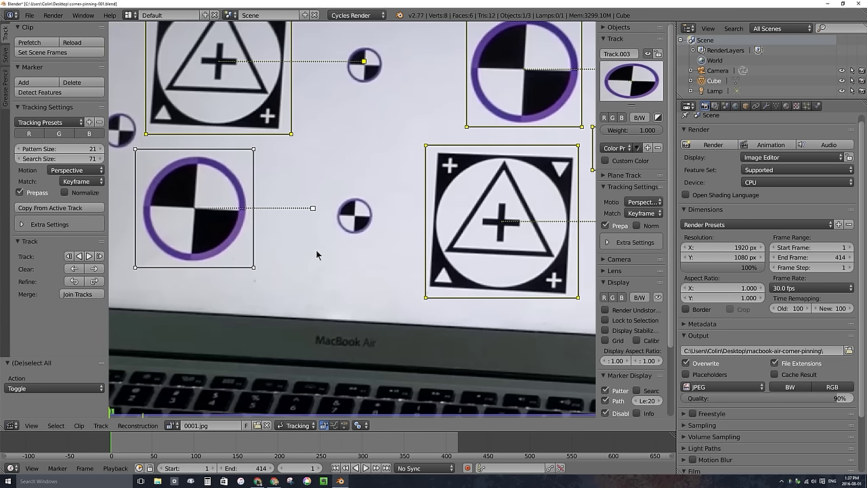
pyautogui.scroll(-2, 324, 244)
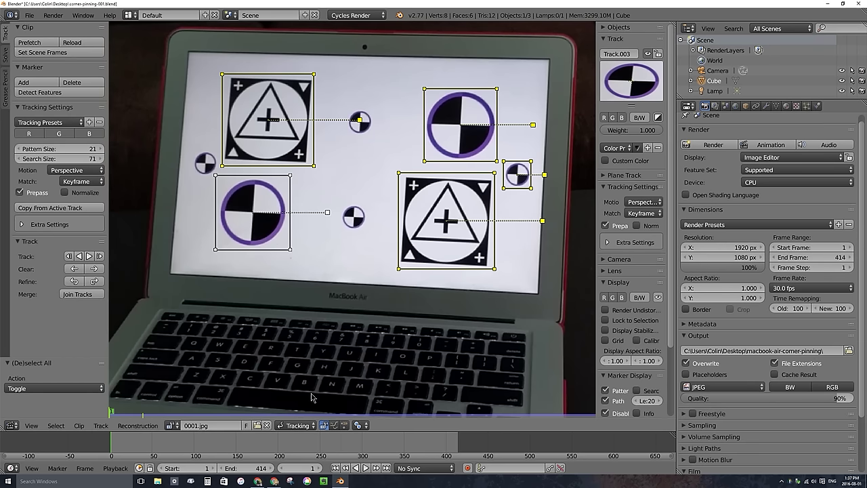
pyautogui.click(101, 257)
pyautogui.click(99, 256)
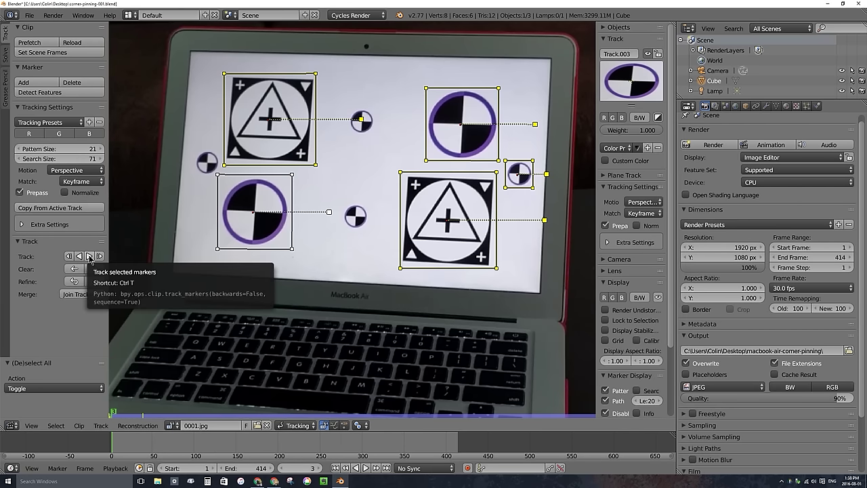
# Track the selected markers forward through the clip to frame 414, and review the tracks by scrubbing and playing back sections
pyautogui.click(89, 256)
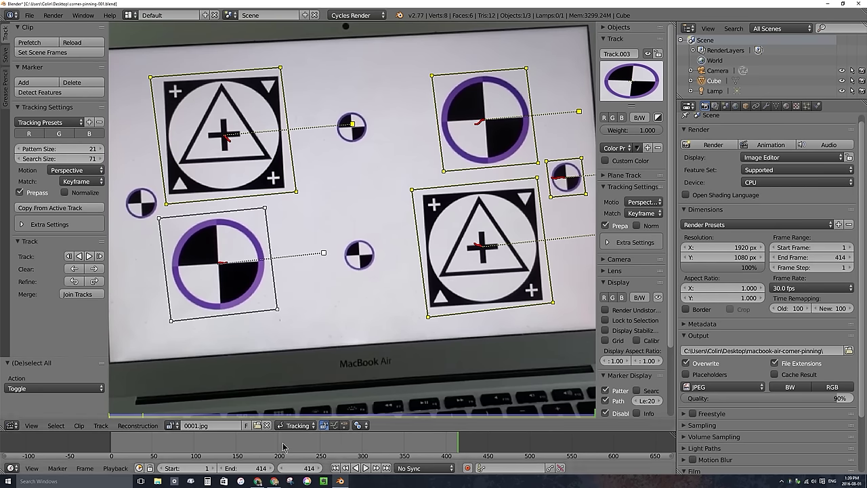
pyautogui.moveTo(283, 447); pyautogui.dragTo(204, 447)
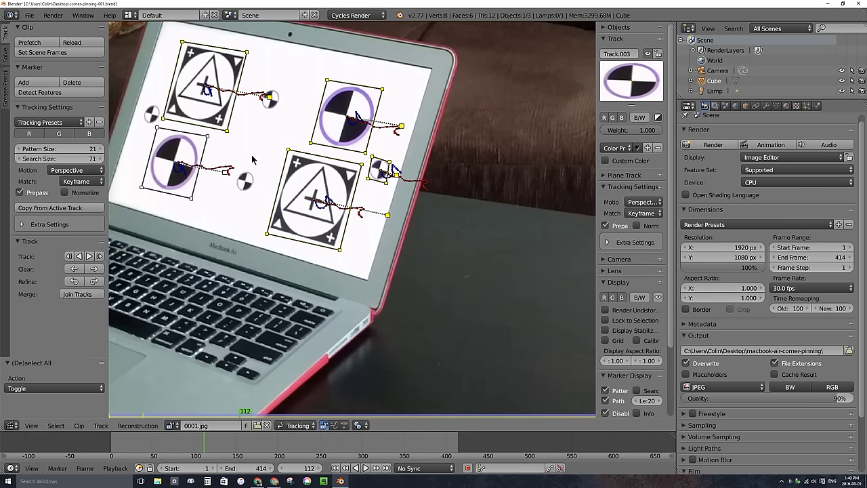
pyautogui.hotkey('alt', 'a')
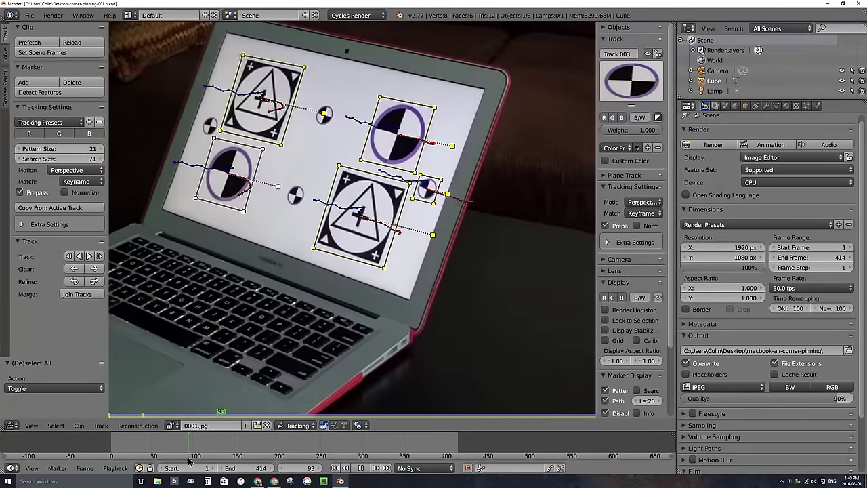
pyautogui.hotkey('alt', 'a')
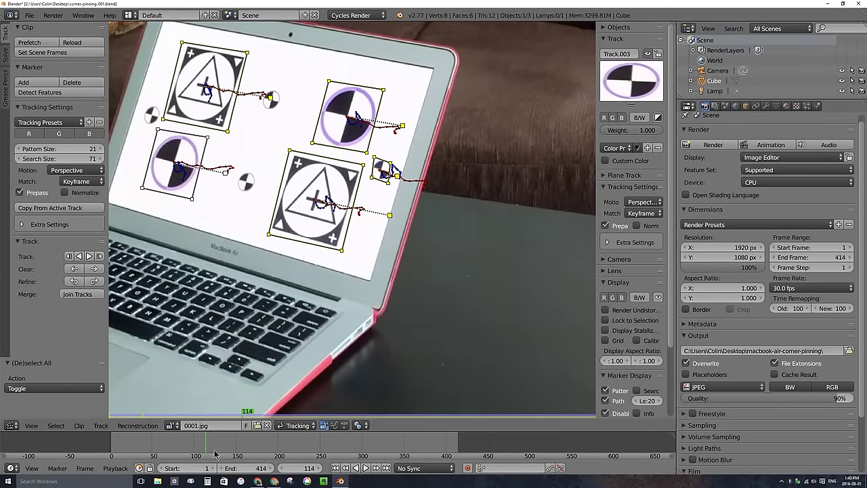
pyautogui.hotkey('alt', 'a')
pyautogui.hotkey('alt', 'a')
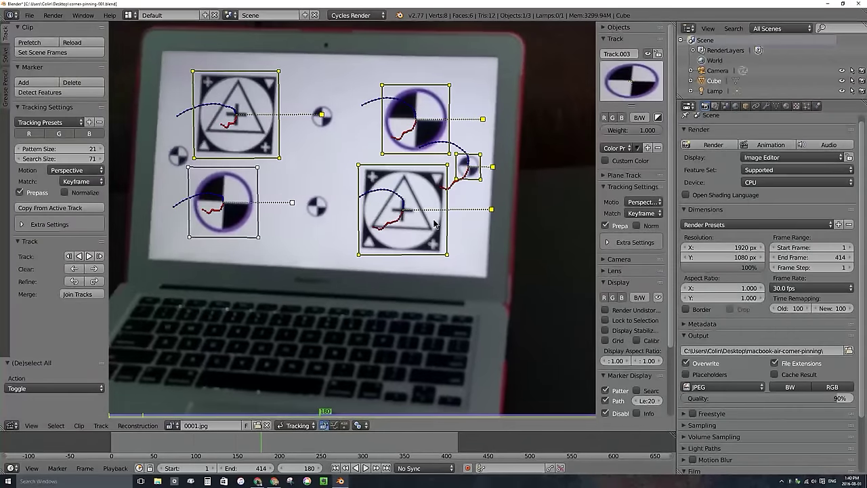
# Select only the small circle marker near the screen's right edge and clear its tracking data after frame 214
pyautogui.rightClick(473, 158)
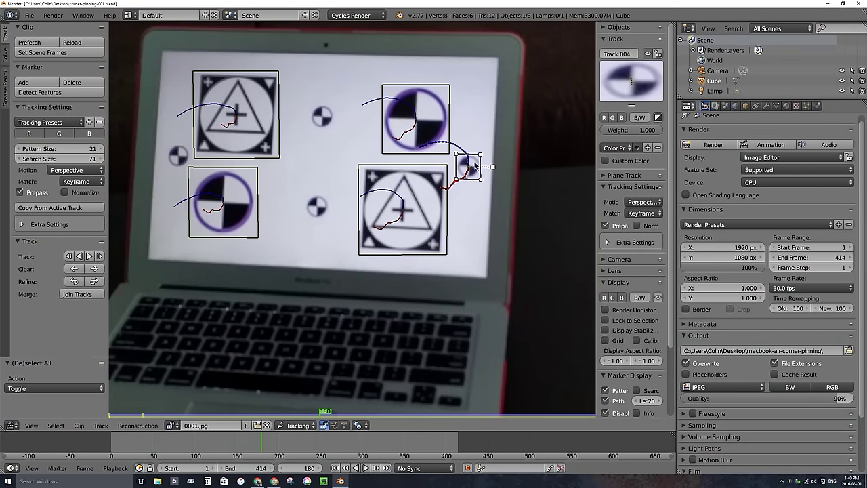
pyautogui.moveTo(263, 449)
pyautogui.mouseDown()
pyautogui.moveTo(189, 443)
pyautogui.moveTo(274, 439)
pyautogui.mouseUp()
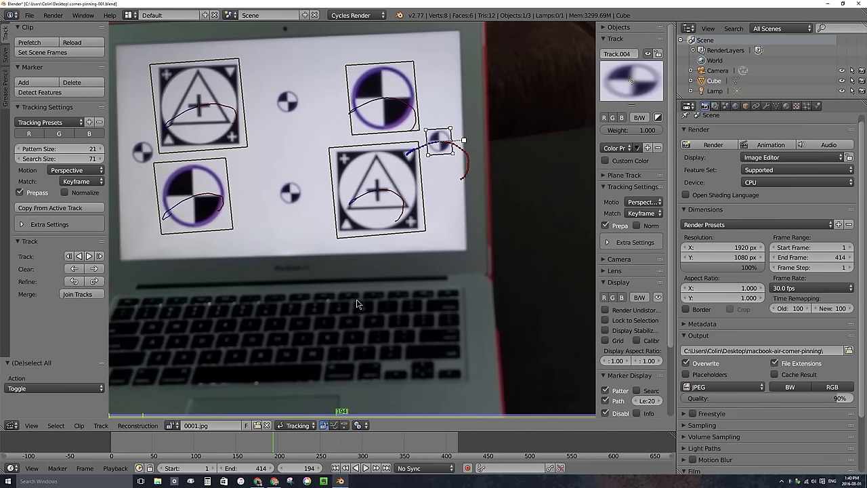
pyautogui.click(285, 445)
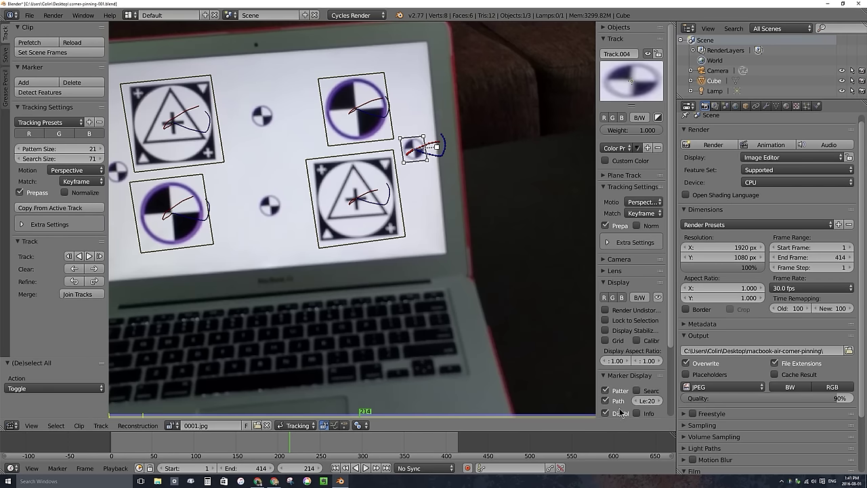
pyautogui.click(94, 269)
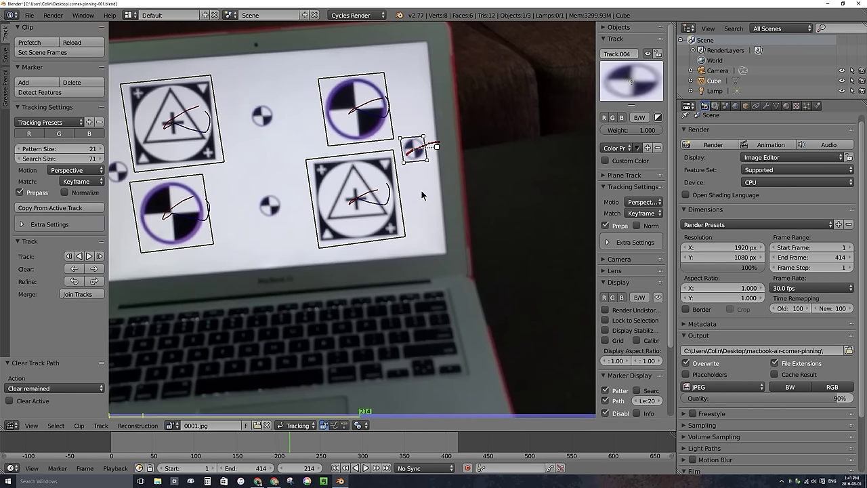
# Realign the small circle marker with its target on frame 215
pyautogui.press('Right')
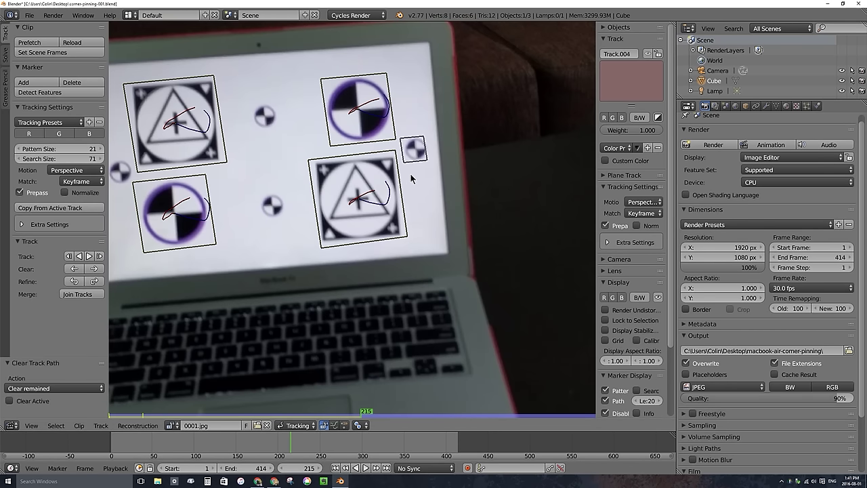
pyautogui.moveTo(427, 160)
pyautogui.mouseDown()
pyautogui.moveTo(440, 139)
pyautogui.moveTo(430, 160)
pyautogui.moveTo(429, 146)
pyautogui.moveTo(446, 156)
pyautogui.moveTo(441, 146)
pyautogui.mouseUp()
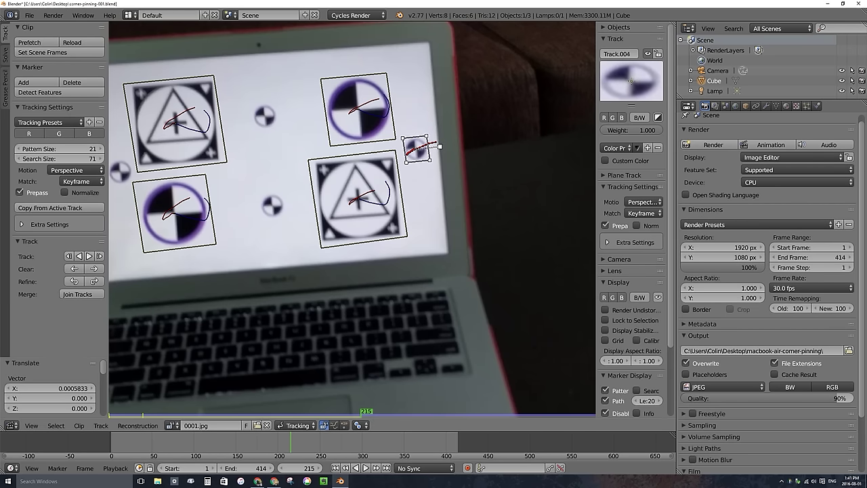
pyautogui.click(435, 159)
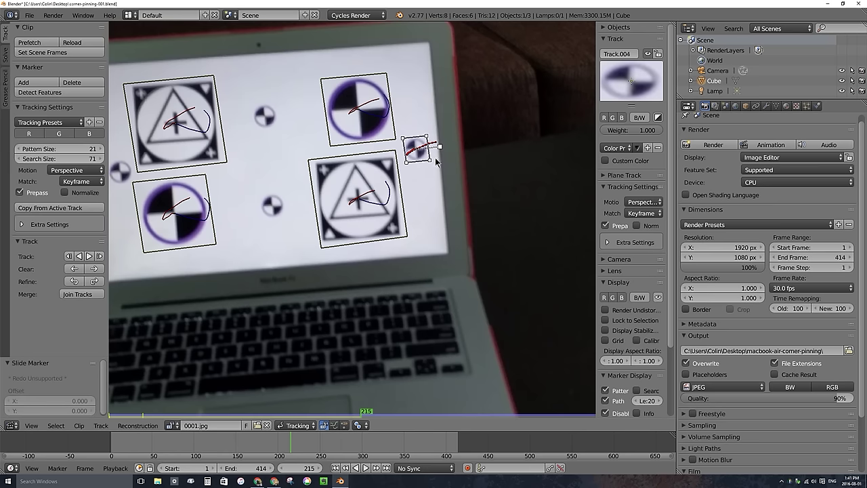
# Track the small circle marker forward one frame at a time to frame 224 and continuously from there to frame 414
pyautogui.click(99, 257)
pyautogui.click(100, 257)
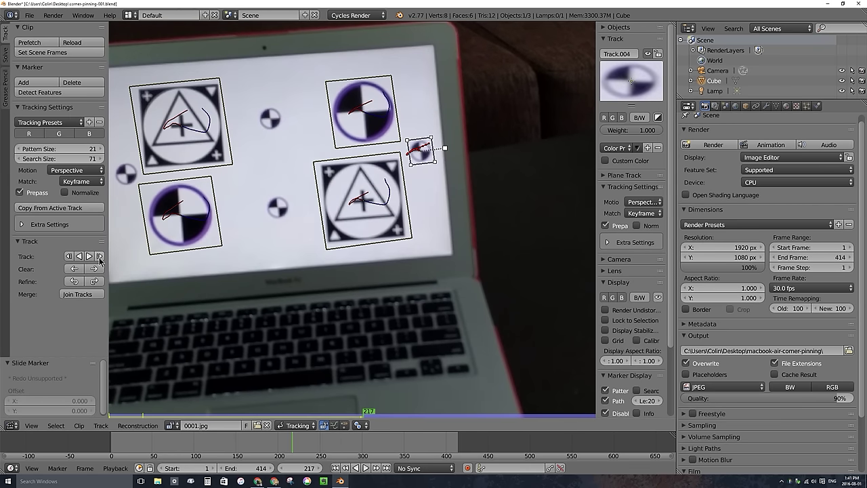
pyautogui.click(100, 256)
pyautogui.click(99, 257)
pyautogui.click(100, 257)
pyautogui.click(99, 257)
pyautogui.click(100, 257)
pyautogui.click(100, 257)
pyautogui.click(100, 256)
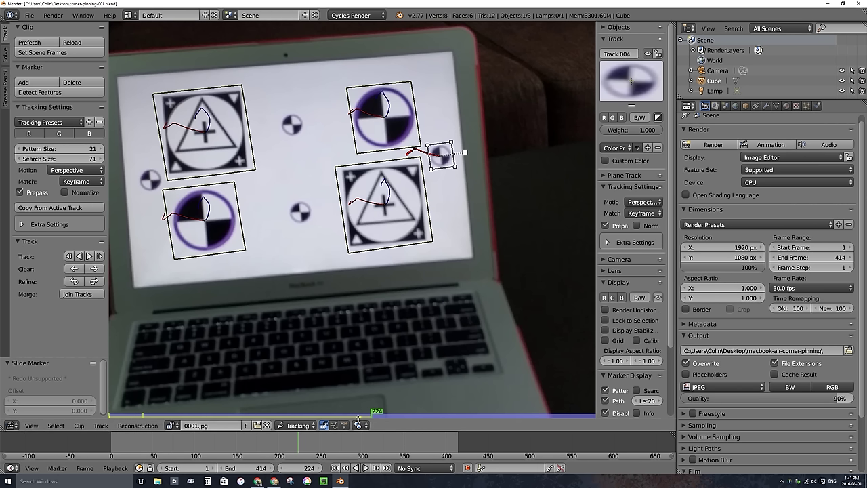
pyautogui.click(90, 256)
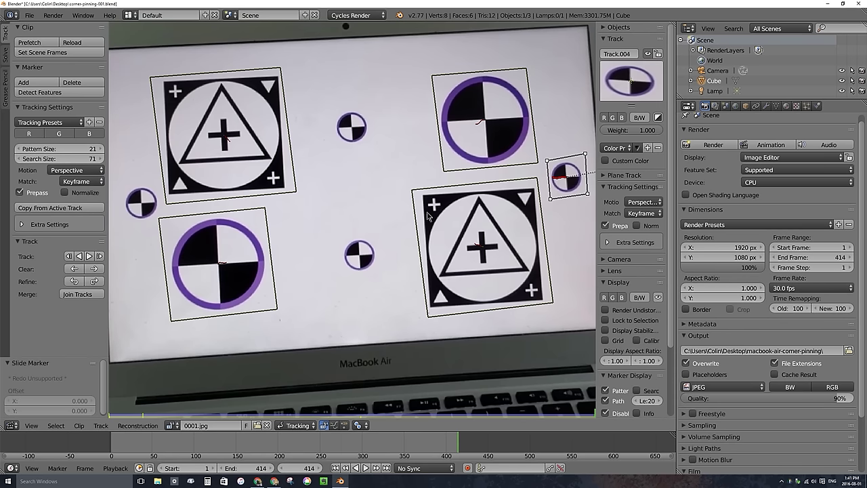
# Select all tracking markers and create a plane track from them
pyautogui.press('a')
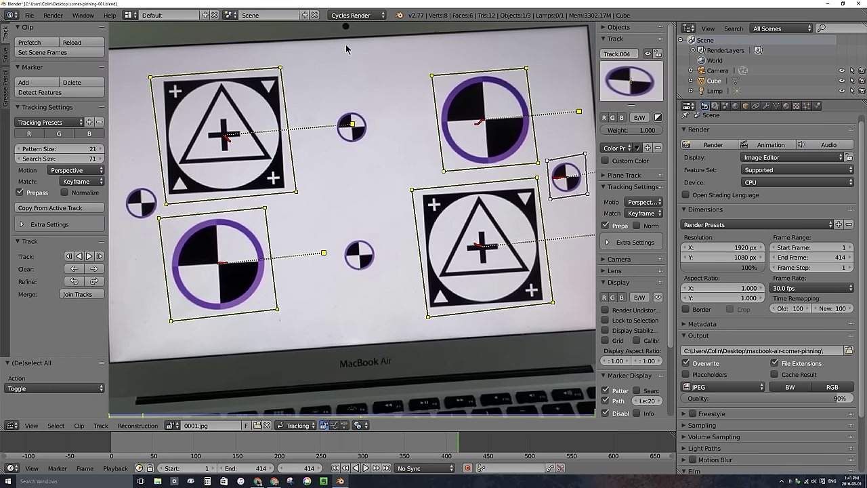
pyautogui.click(7, 56)
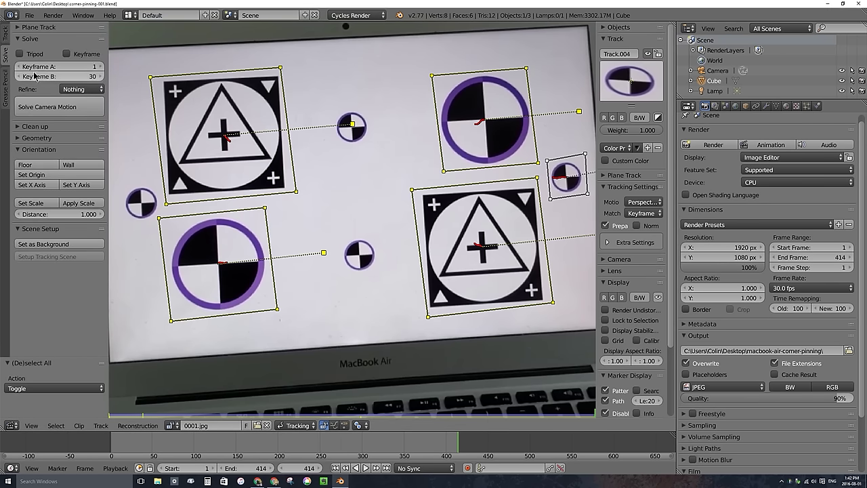
pyautogui.click(17, 28)
pyautogui.click(17, 28)
pyautogui.click(18, 28)
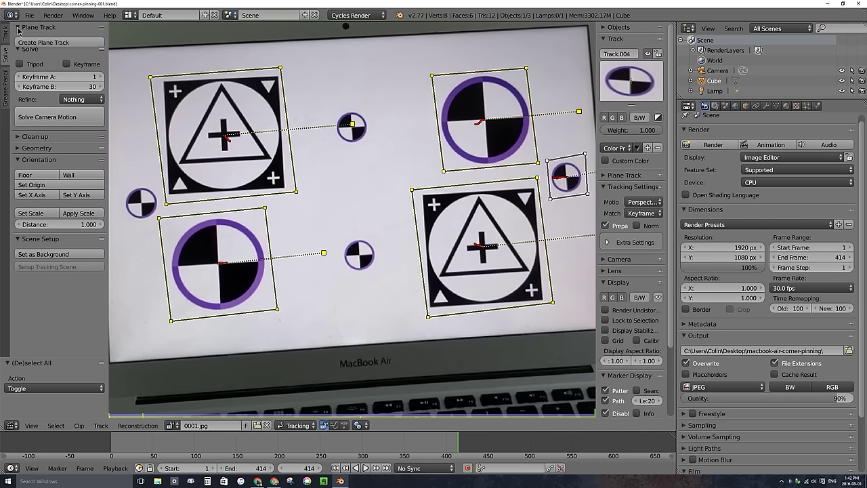
pyautogui.click(53, 44)
# Fit the plane track's upper-left and lower-left corners to the matching corners of the laptop display on frame 414
pyautogui.scroll(-2, 369, 156)
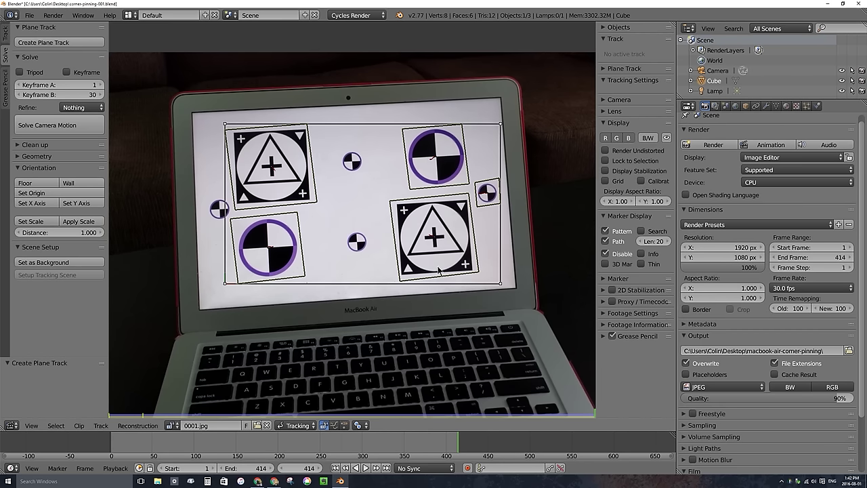
pyautogui.scroll(1, 227, 132)
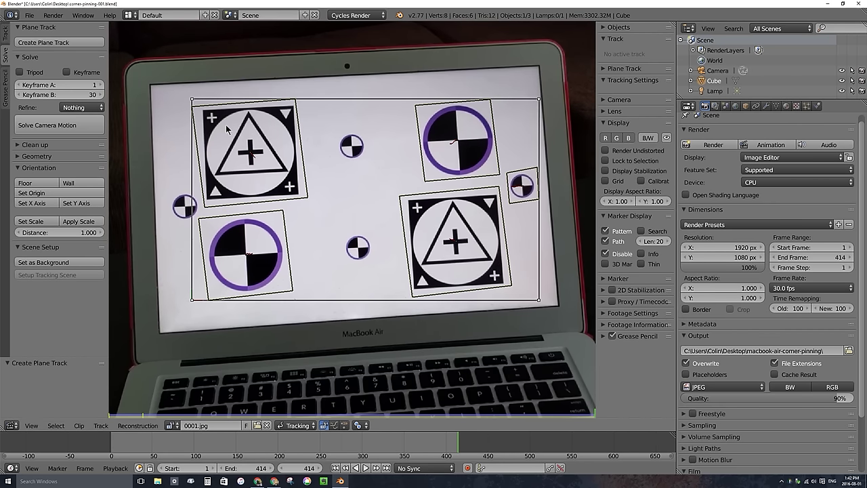
pyautogui.moveTo(211, 119); pyautogui.dragTo(265, 165, button='middle')
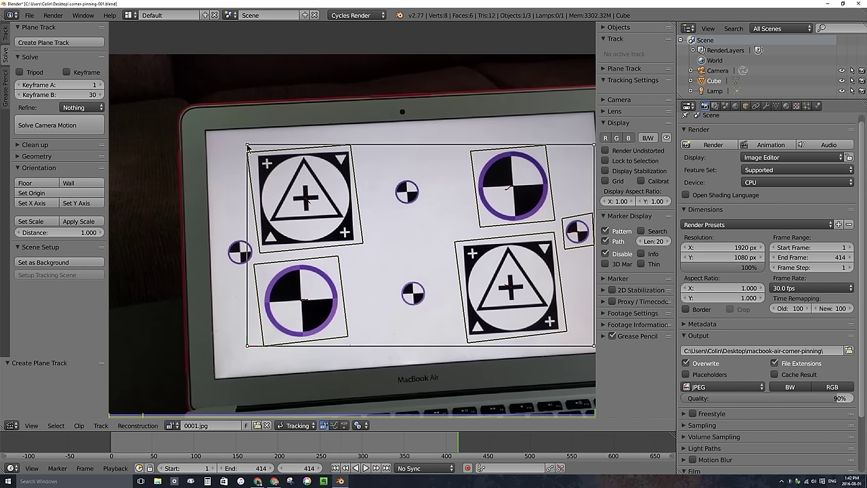
pyautogui.moveTo(247, 144); pyautogui.dragTo(205, 131)
pyautogui.moveTo(248, 347); pyautogui.dragTo(215, 378)
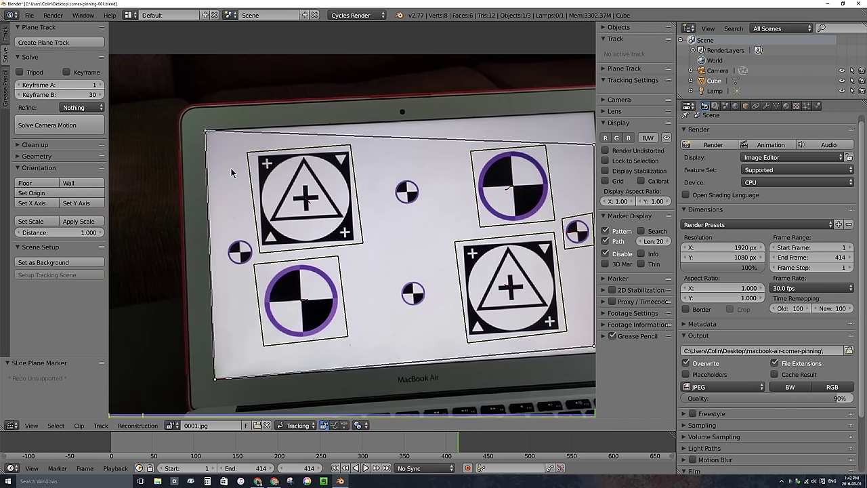
pyautogui.scroll(6, 231, 173)
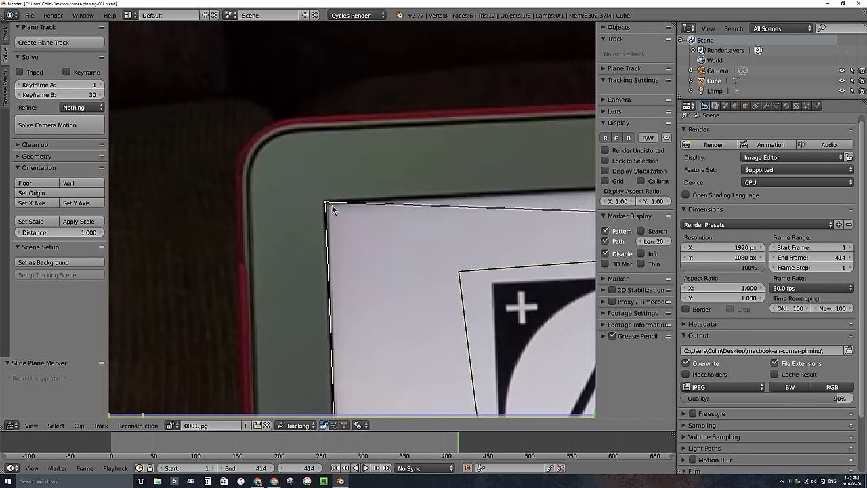
pyautogui.moveTo(326, 205); pyautogui.dragTo(325, 202)
# Fit the plane track's lower-right and upper-right corners to the matching corners of the laptop display on frame 414
pyautogui.scroll(-2, 380, 269)
pyautogui.moveTo(400, 333); pyautogui.dragTo(284, 107, button='middle')
pyautogui.moveTo(293, 194); pyautogui.dragTo(358, 67, button='middle')
pyautogui.scroll(-2, 239, 264)
pyautogui.moveTo(441, 282); pyautogui.dragTo(266, 271, button='middle')
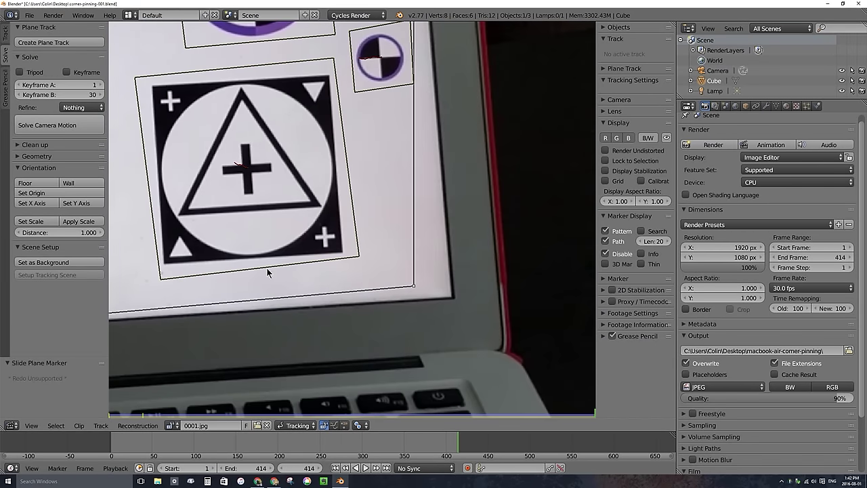
pyautogui.scroll(2, 352, 271)
pyautogui.moveTo(356, 293); pyautogui.dragTo(394, 303)
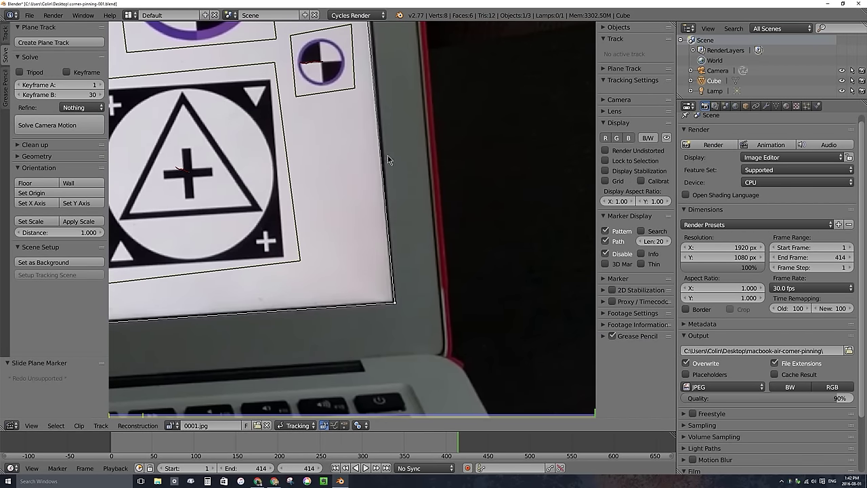
pyautogui.moveTo(386, 199); pyautogui.dragTo(422, 343, button='middle')
pyautogui.moveTo(385, 233); pyautogui.dragTo(385, 167)
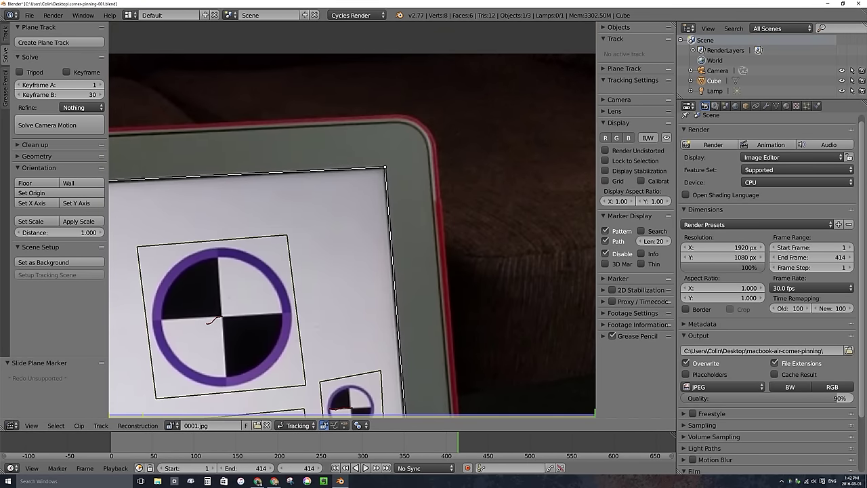
# Inspect up close how the plane track's edges and corners line up with the laptop display on frame 414
pyautogui.scroll(-3, 265, 255)
pyautogui.moveTo(258, 296)
pyautogui.mouseDown(button='middle')
pyautogui.moveTo(476, 256)
pyautogui.moveTo(544, 262)
pyautogui.mouseUp(button='middle')
pyautogui.scroll(3, 210, 223)
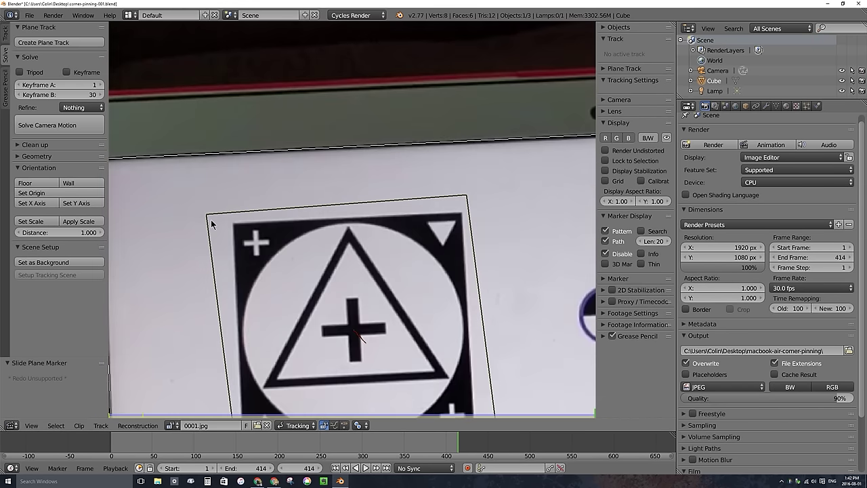
pyautogui.scroll(-1, 212, 224)
pyautogui.scroll(3, 230, 253)
pyautogui.moveTo(217, 253); pyautogui.dragTo(264, 184, button='middle')
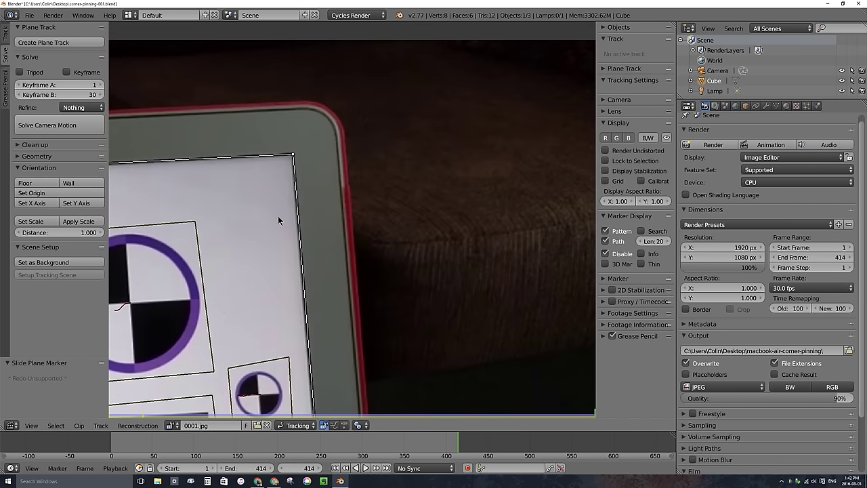
pyautogui.scroll(-2, 280, 219)
pyautogui.moveTo(247, 362)
pyautogui.mouseDown(button='middle')
pyautogui.moveTo(350, 140)
pyautogui.moveTo(591, 172)
pyautogui.moveTo(517, 179)
pyautogui.moveTo(452, 202)
pyautogui.mouseUp(button='middle')
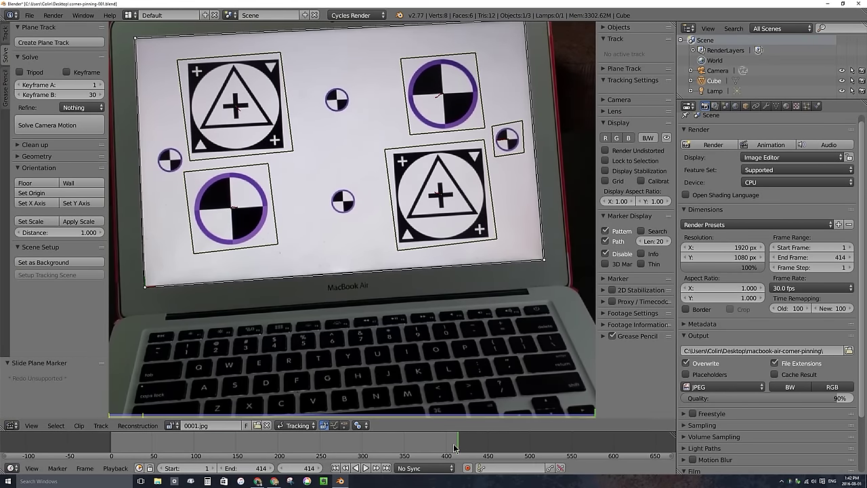
# Scrub through the clip to check how the plane track follows the laptop display, ending on frame 10
pyautogui.moveTo(455, 448); pyautogui.dragTo(344, 451)
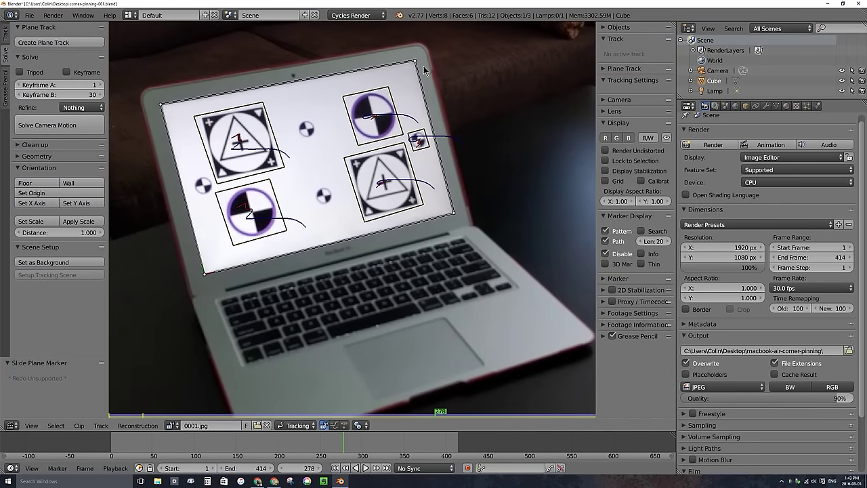
pyautogui.moveTo(310, 443); pyautogui.dragTo(121, 454)
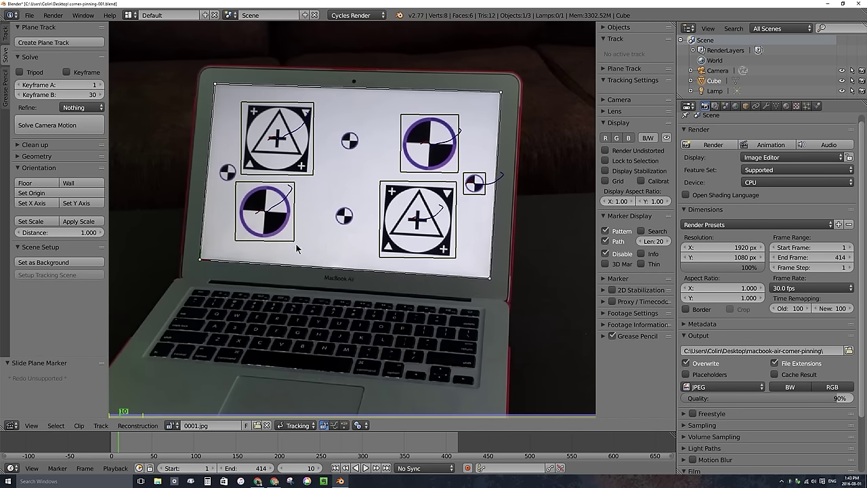
pyautogui.moveTo(129, 447); pyautogui.dragTo(256, 447)
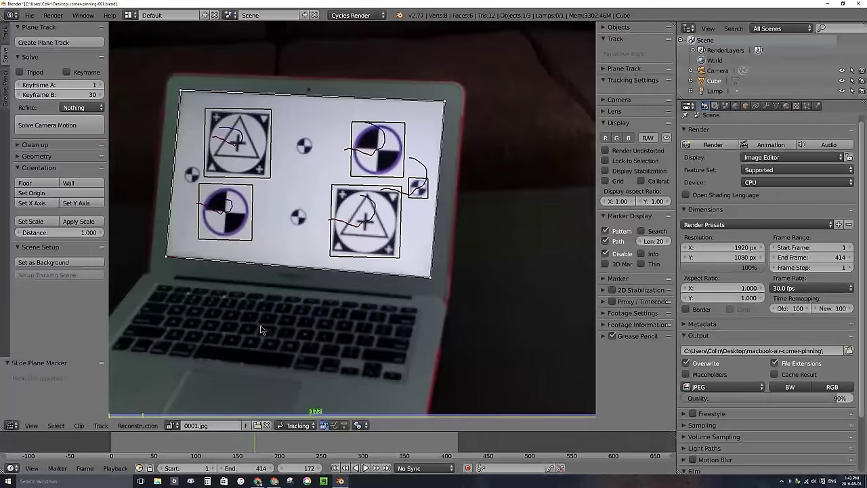
pyautogui.click(221, 189)
pyautogui.moveTo(159, 440); pyautogui.dragTo(119, 456)
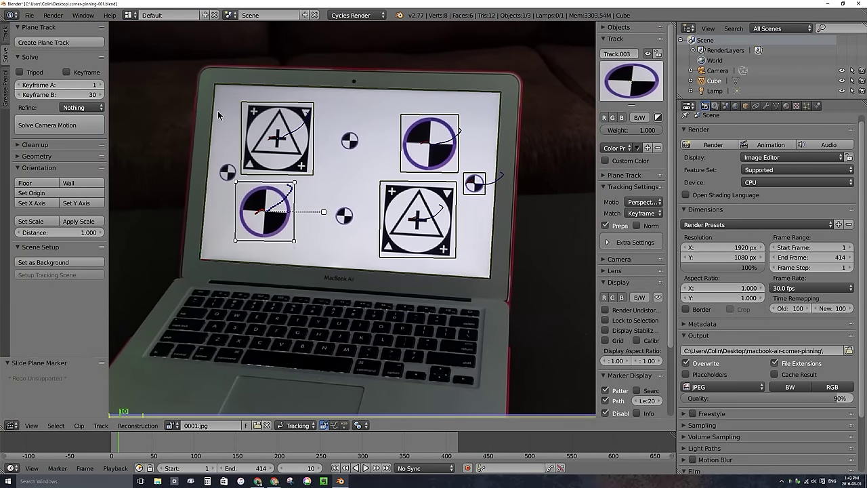
# Save the project over the existing file and reselect the plane track around the laptop display
pyautogui.hotkey('ctrl', 's')
pyautogui.click(364, 163)
pyautogui.rightClick(215, 86)
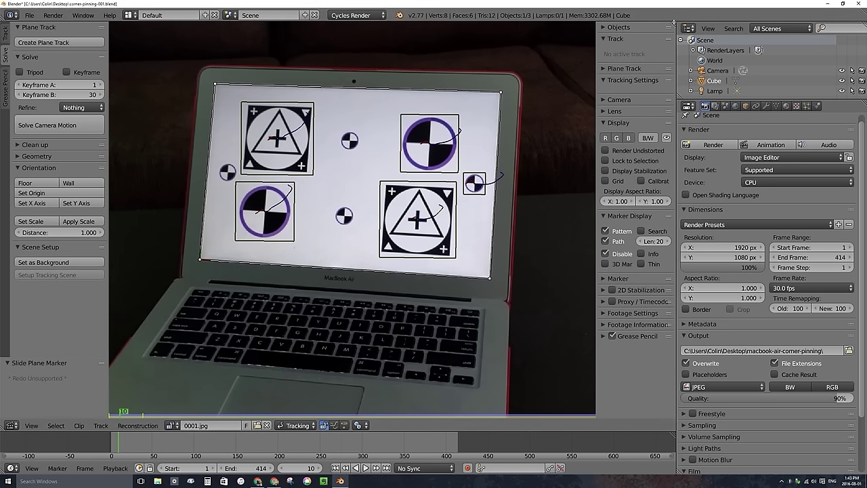
# Split the Movie Clip Editor horizontally into two stacked editors
pyautogui.moveTo(673, 22); pyautogui.dragTo(635, 294)
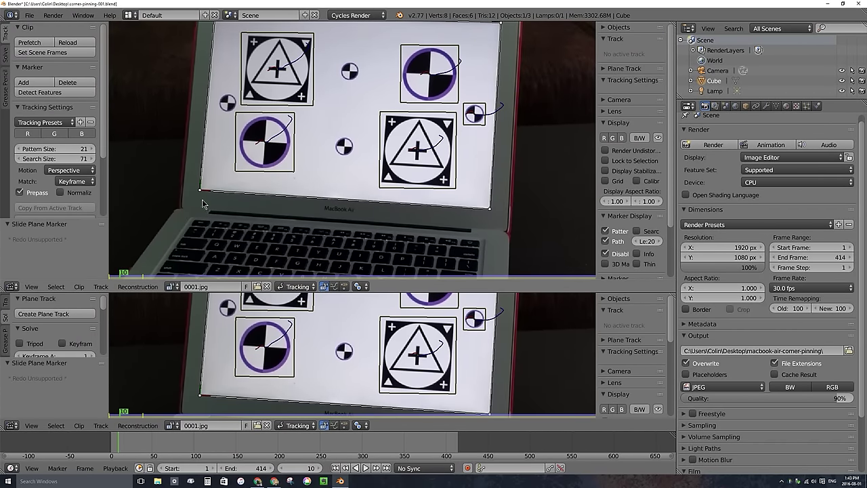
# Switch the upper editor to the Node Editor in compositing mode, with Use Nodes and Backdrop enabled
pyautogui.click(10, 287)
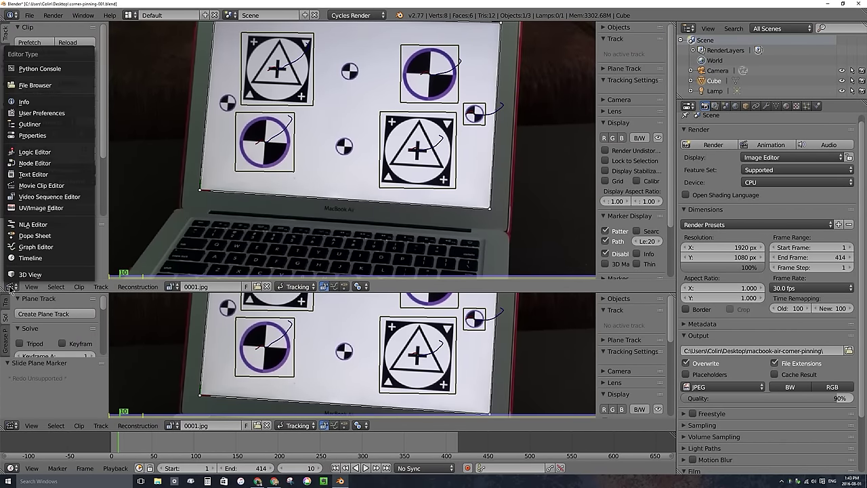
pyautogui.click(36, 164)
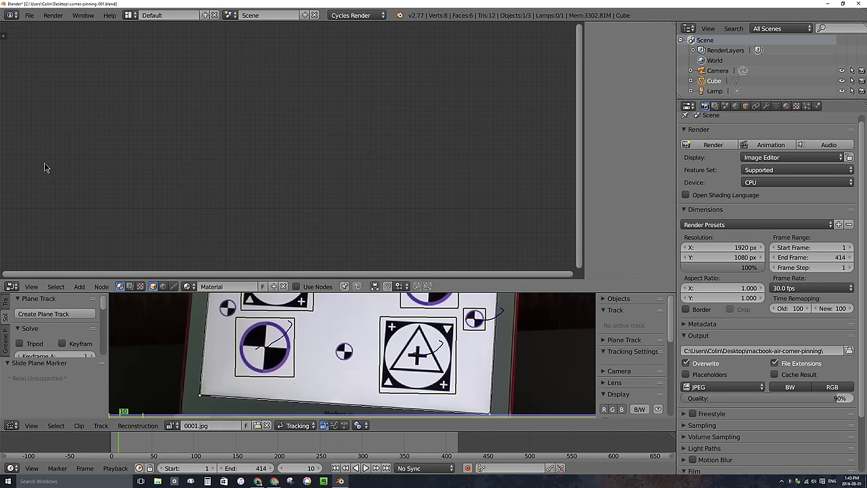
pyautogui.click(129, 286)
pyautogui.click(154, 287)
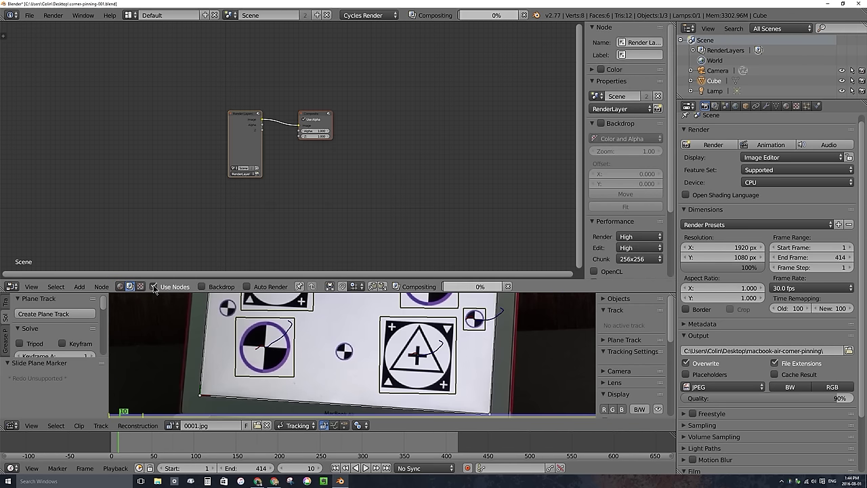
pyautogui.click(202, 286)
# Move the Composite node well away from the Render Layers node and delete the Render Layers node
pyautogui.scroll(4, 262, 151)
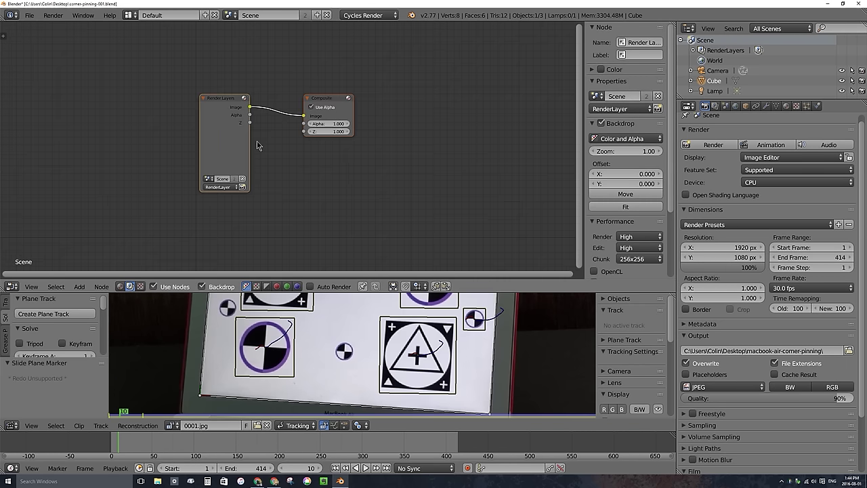
pyautogui.moveTo(173, 79); pyautogui.dragTo(97, 49)
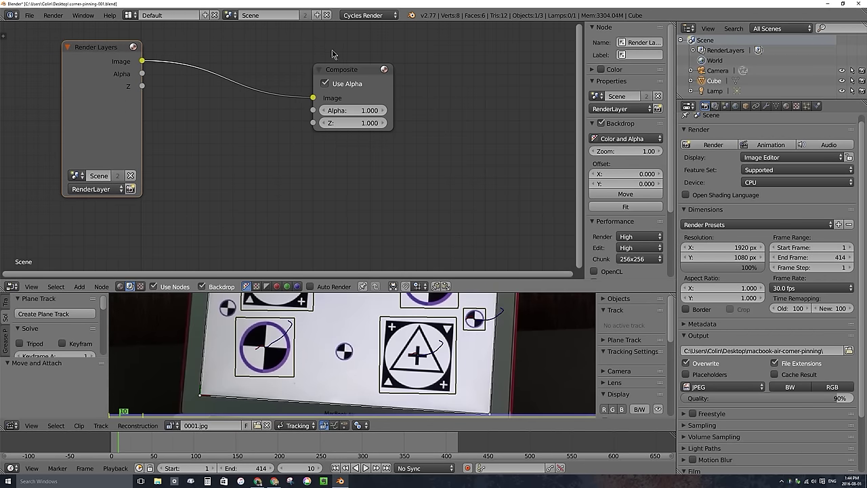
pyautogui.moveTo(345, 70); pyautogui.dragTo(497, 93)
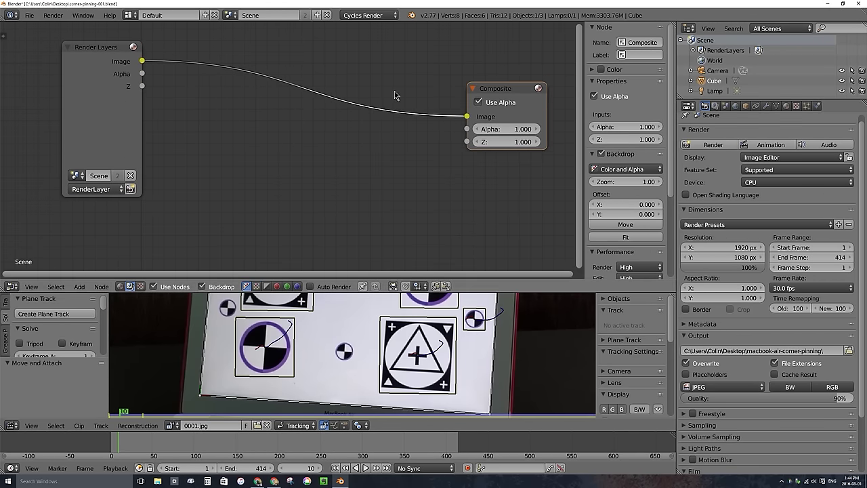
pyautogui.moveTo(92, 53); pyautogui.dragTo(68, 60)
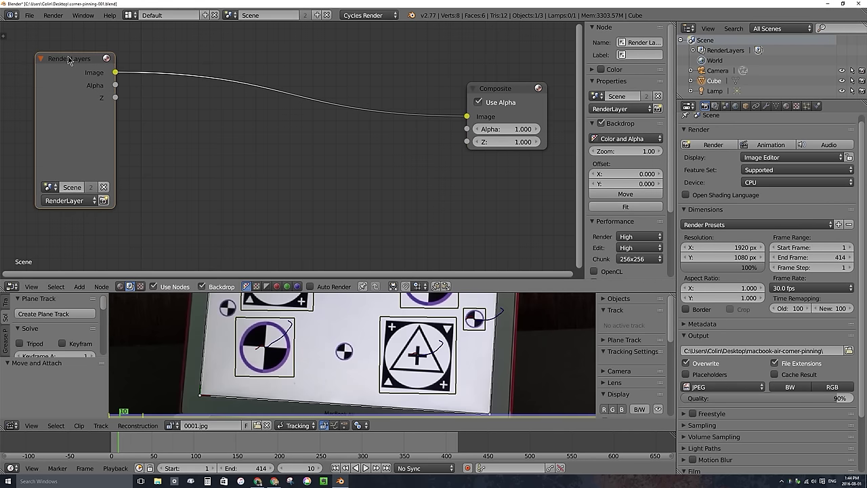
pyautogui.press('x')
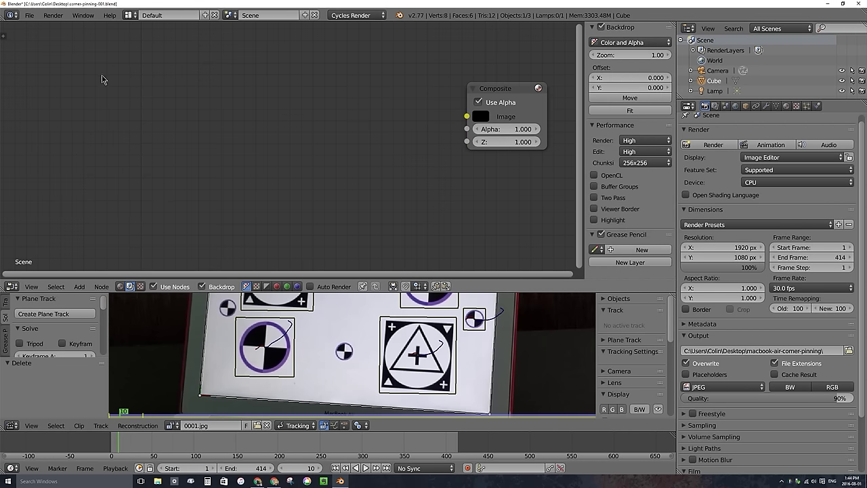
# Add a Movie Clip node with the 0001.jpg clip and link its Image output to the Composite node's Image input
pyautogui.hotkey('shift', 'a')
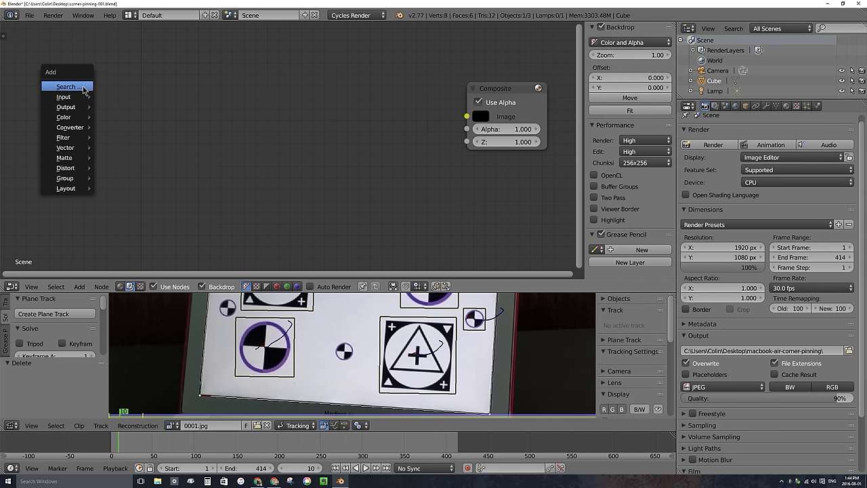
pyautogui.moveTo(71, 100)
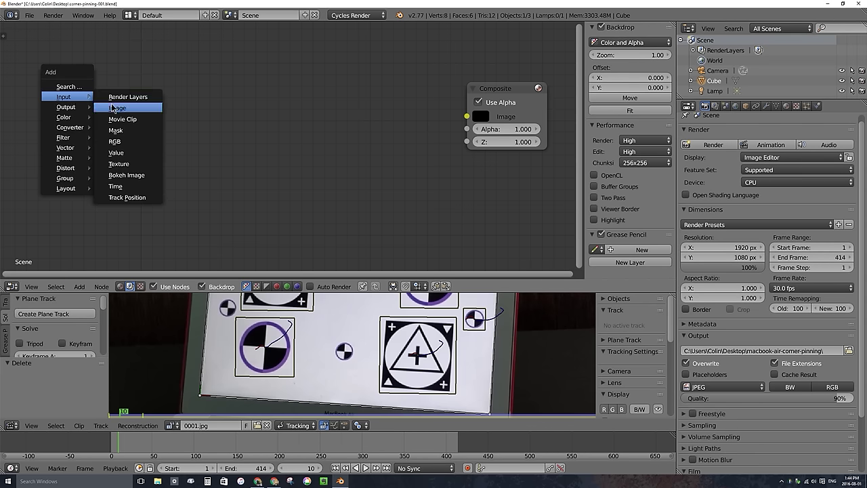
pyautogui.click(134, 120)
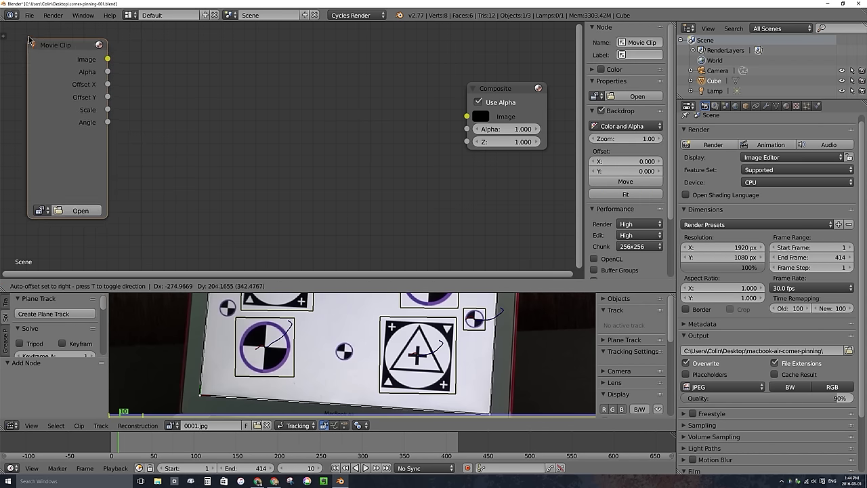
pyautogui.click(37, 41)
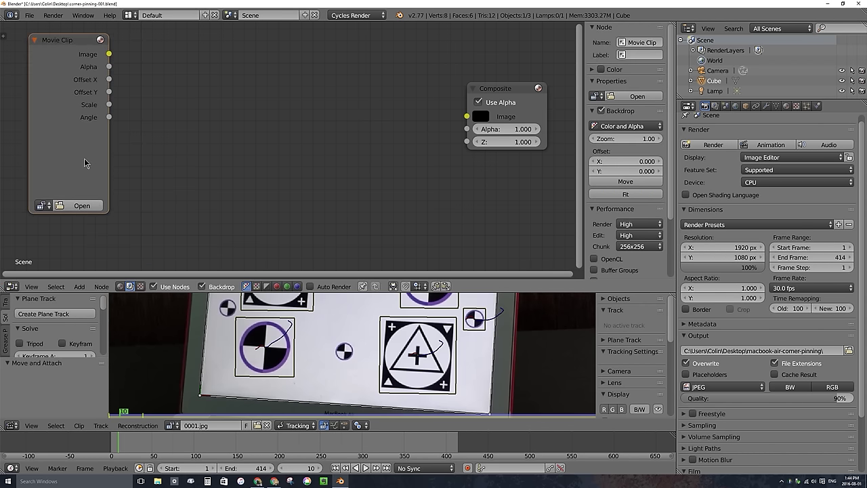
pyautogui.click(42, 205)
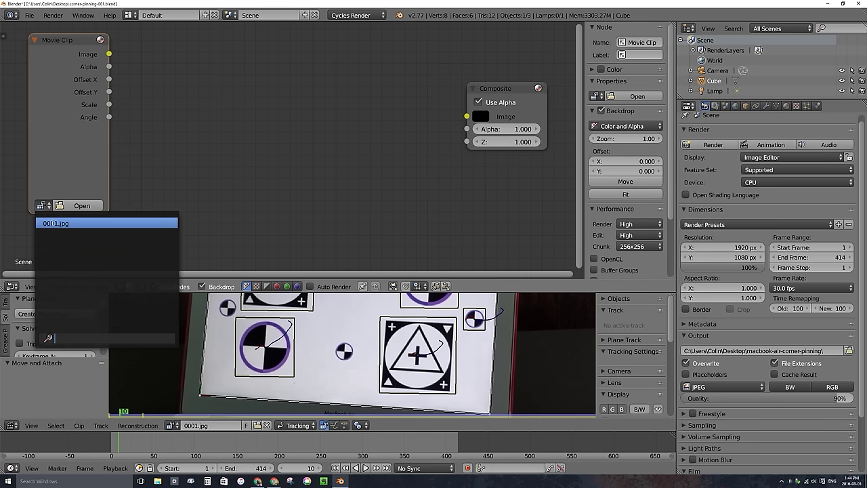
pyautogui.click(56, 223)
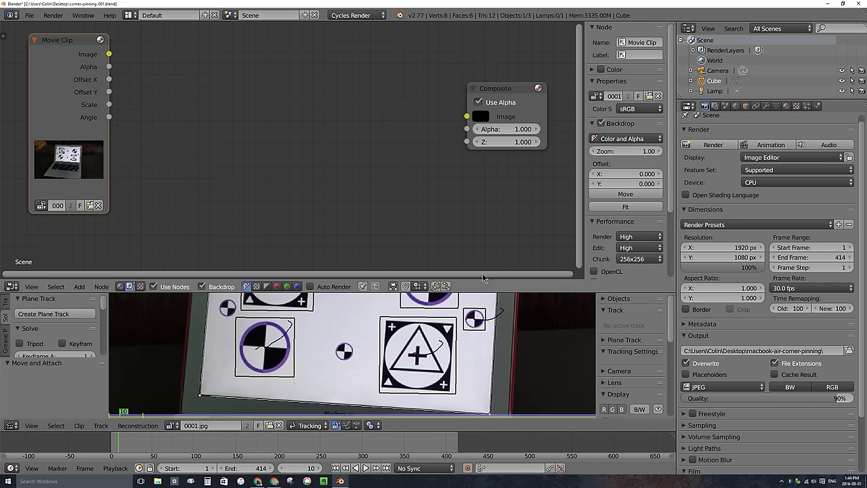
pyautogui.moveTo(108, 54); pyautogui.dragTo(460, 126)
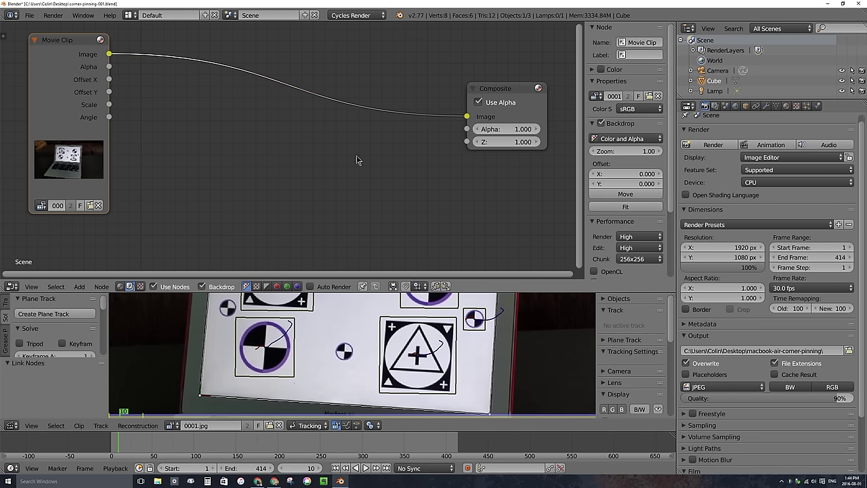
# Add a Plane Track Deform node below the link between the Movie Clip and Composite nodes
pyautogui.scroll(-1, 170, 153)
pyautogui.scroll(-1, 170, 157)
pyautogui.moveTo(253, 170); pyautogui.dragTo(245, 153, button='middle')
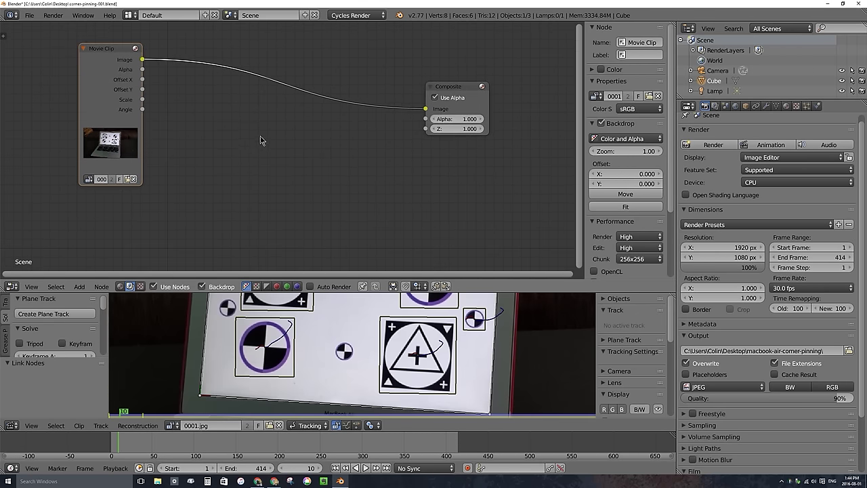
pyautogui.hotkey('shift', 'a')
pyautogui.moveTo(260, 133)
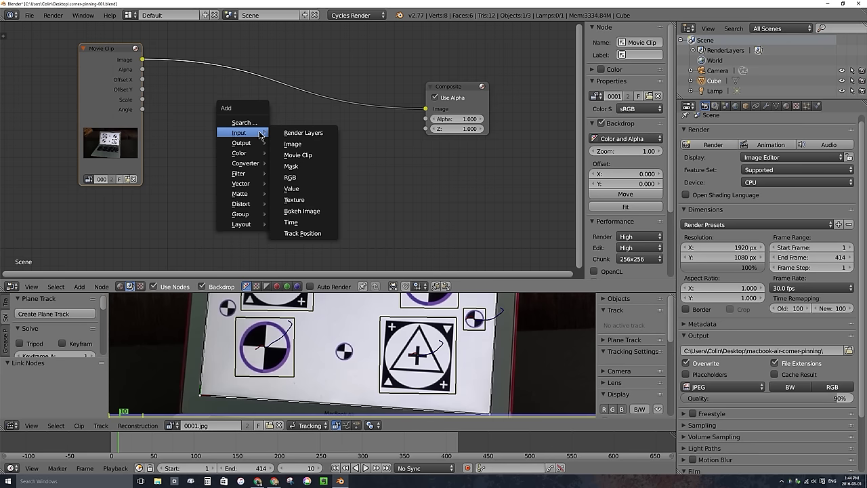
pyautogui.moveTo(252, 207)
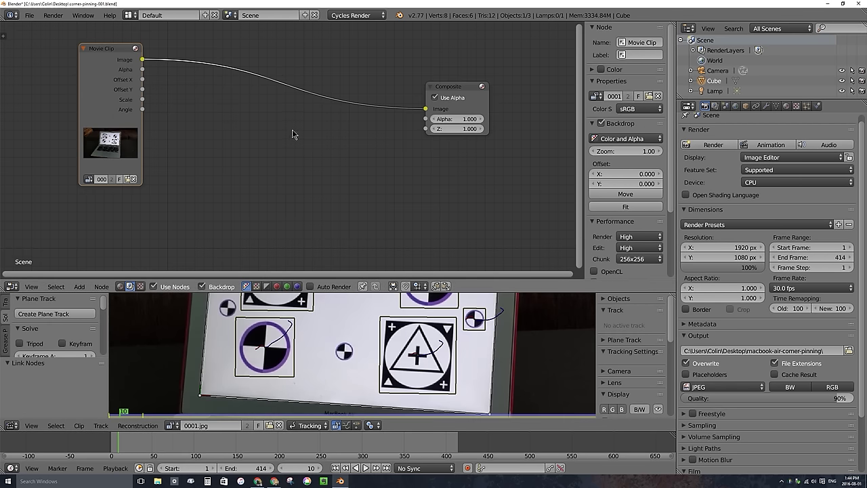
pyautogui.hotkey('shift', 'a')
pyautogui.moveTo(287, 204)
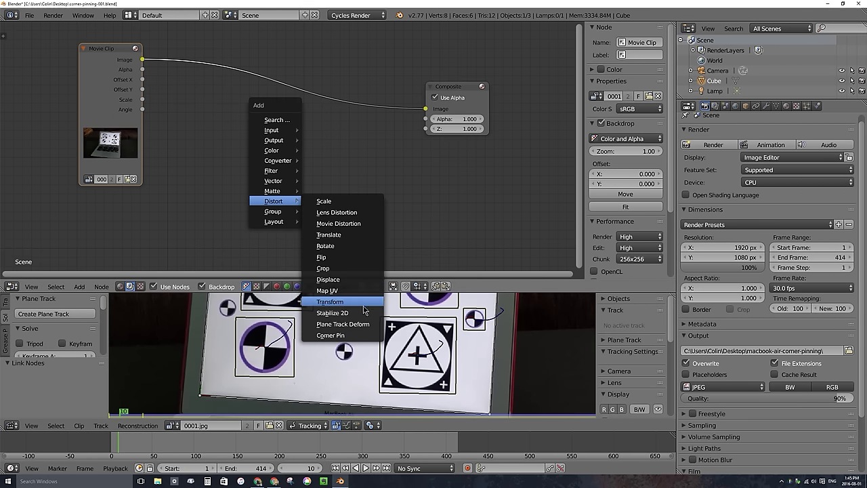
pyautogui.click(361, 329)
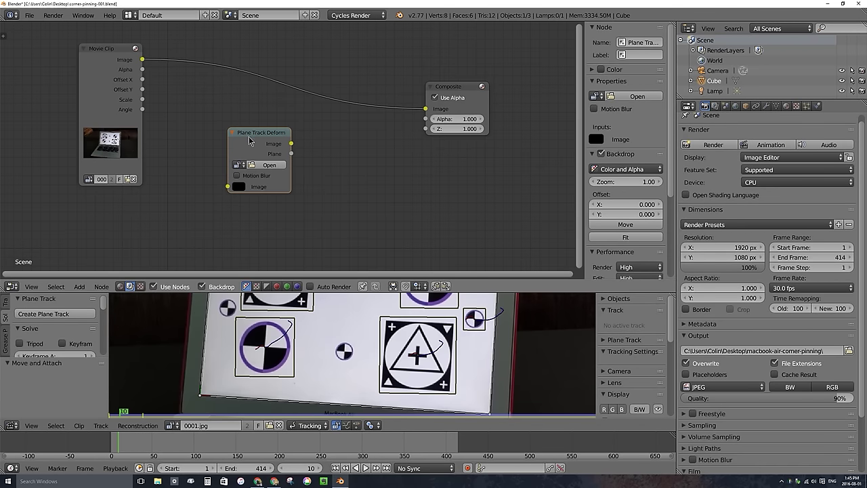
pyautogui.click(246, 137)
# Insert an Alpha Over node between Movie Clip and Composite and link the Plane Track Deform image to its second Image input
pyautogui.hotkey('shift', 'a')
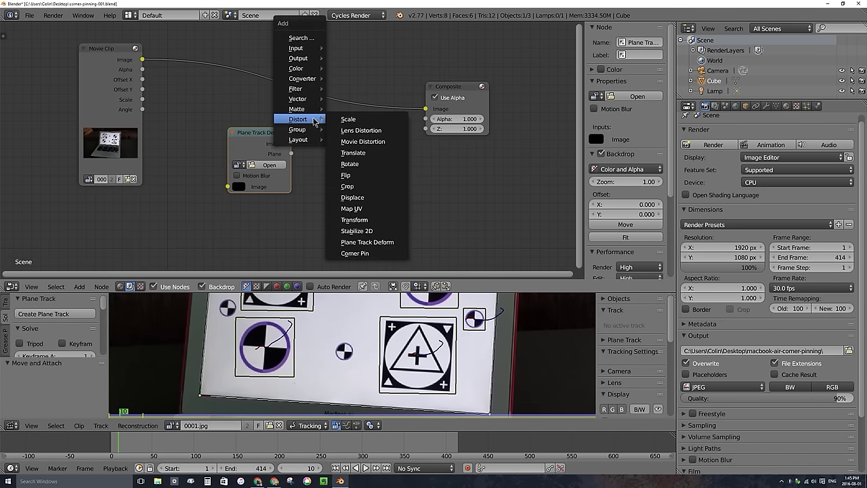
pyautogui.moveTo(308, 70)
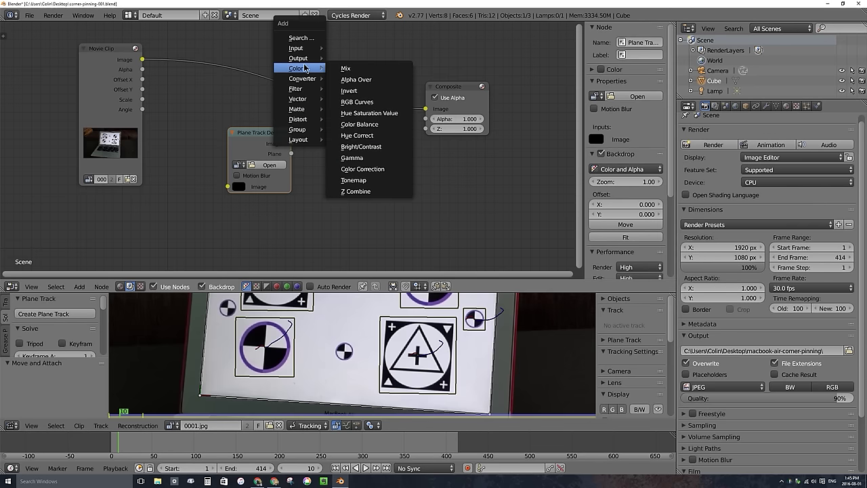
pyautogui.click(357, 79)
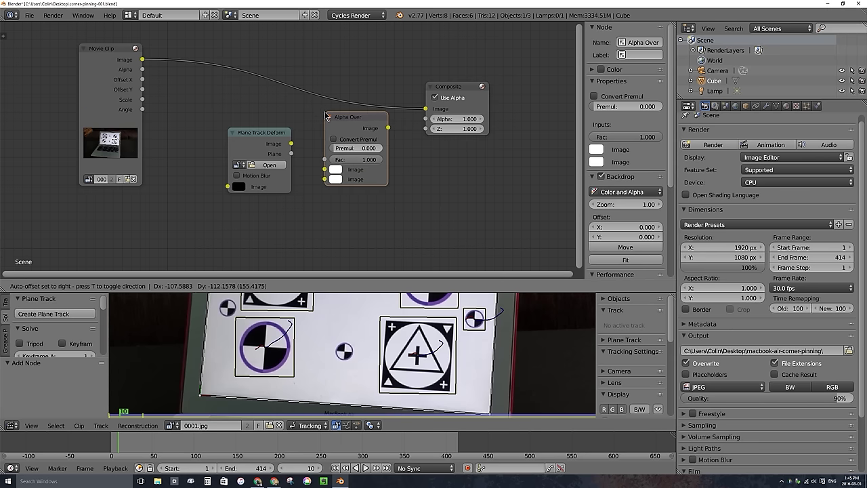
pyautogui.click(327, 80)
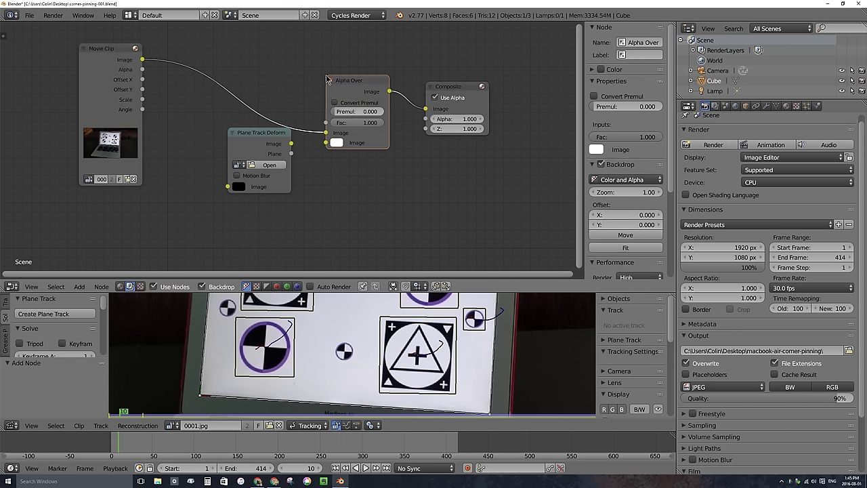
pyautogui.moveTo(351, 85); pyautogui.dragTo(357, 82)
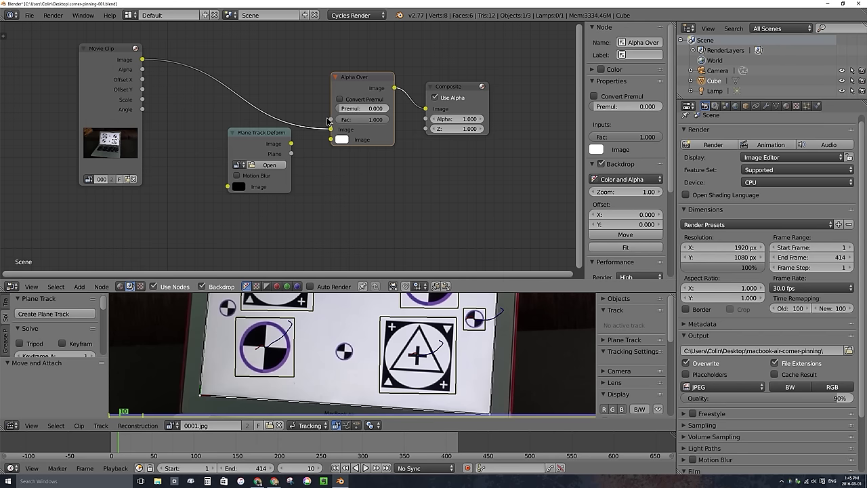
pyautogui.moveTo(258, 135); pyautogui.dragTo(331, 140)
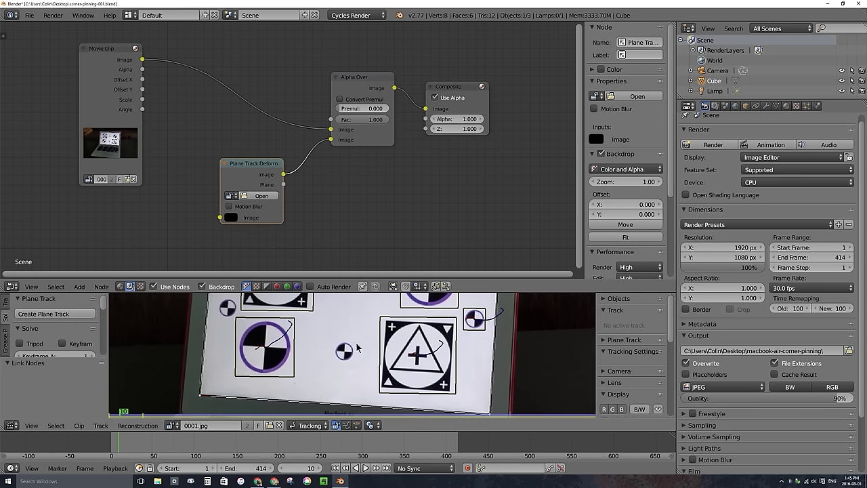
pyautogui.moveTo(275, 164); pyautogui.dragTo(260, 170)
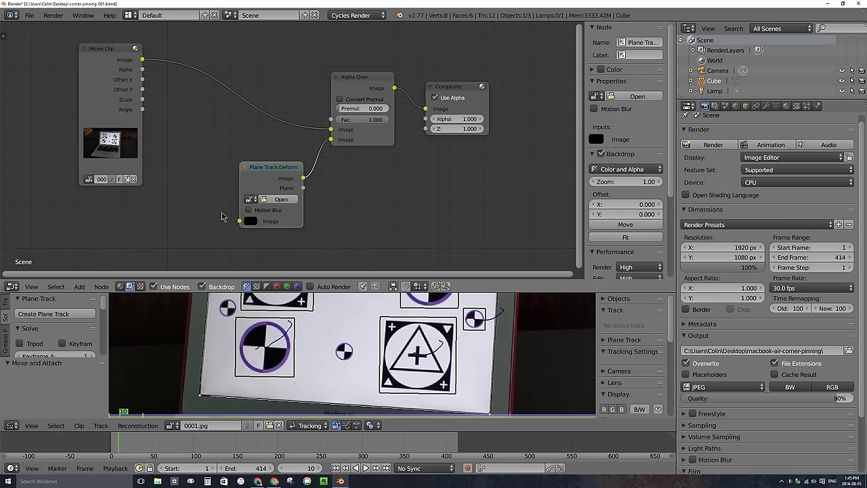
pyautogui.hotkey('shift', 'a')
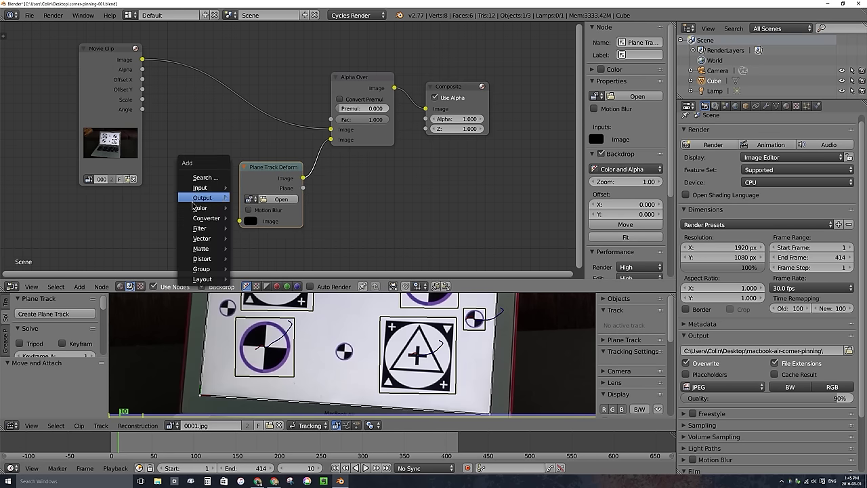
pyautogui.moveTo(203, 188)
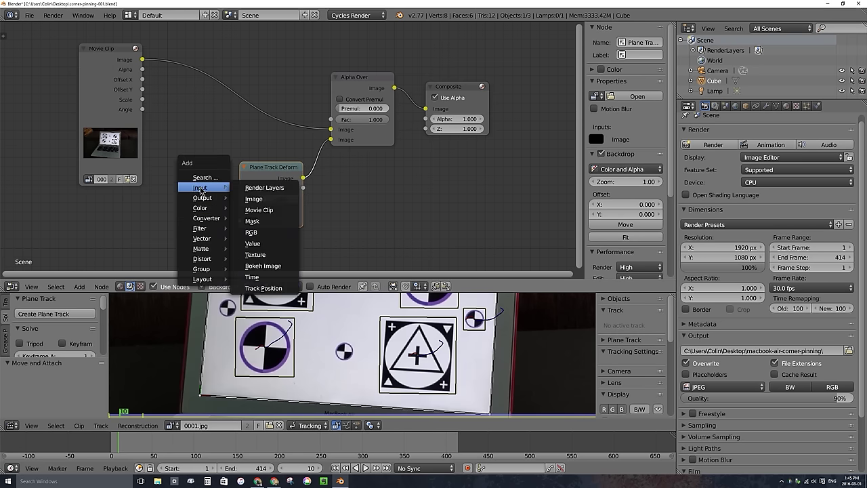
pyautogui.click(268, 210)
pyautogui.click(149, 204)
pyautogui.moveTo(197, 227); pyautogui.dragTo(216, 133, button='middle')
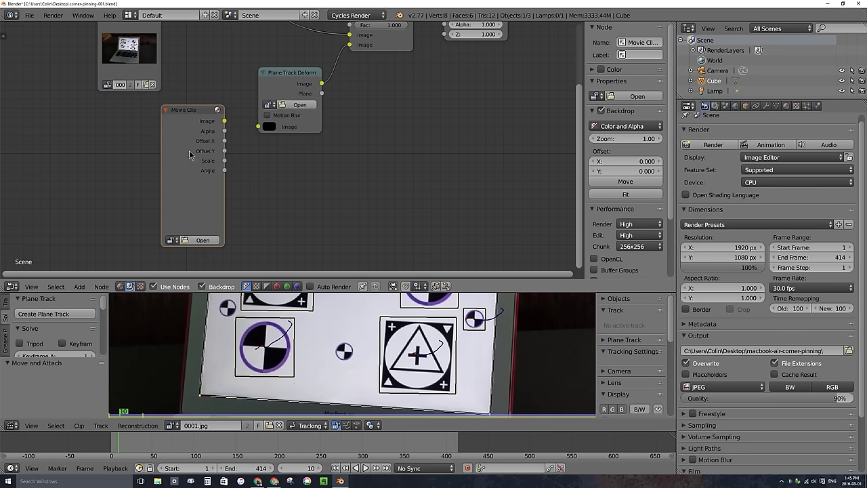
pyautogui.press('x')
# Add an Image node beside the Plane Track Deform node and load snowman-animation-movie0001-0105.avi from the Desktop into it
pyautogui.hotkey('shift', 'a')
pyautogui.moveTo(212, 172)
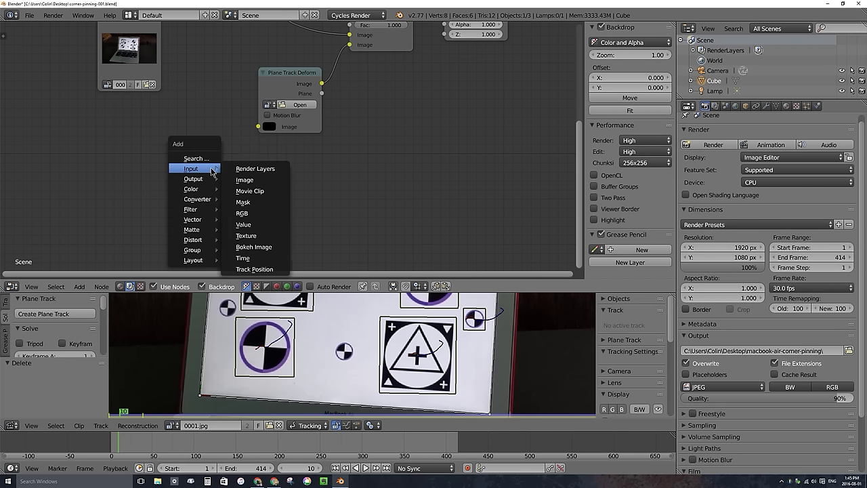
pyautogui.click(251, 180)
pyautogui.click(156, 175)
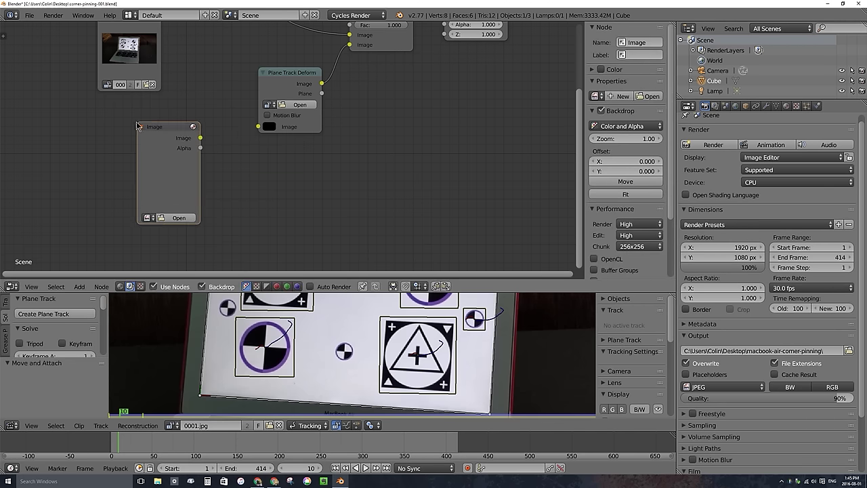
pyautogui.click(176, 218)
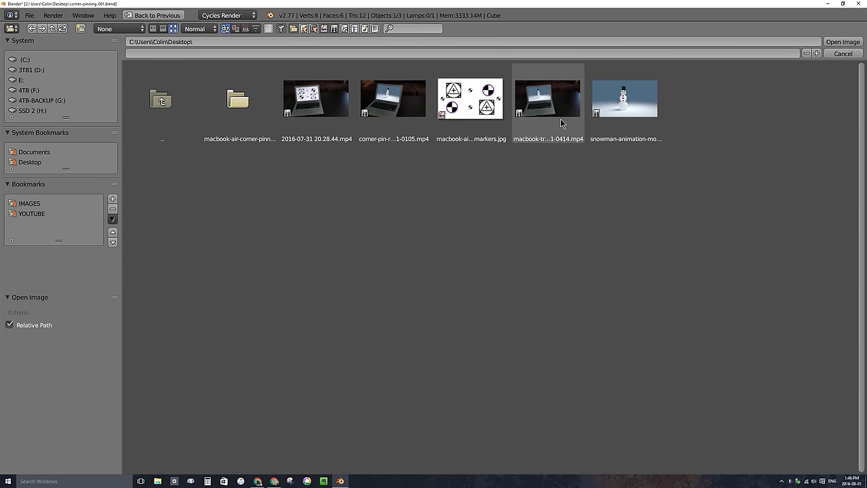
pyautogui.click(626, 112)
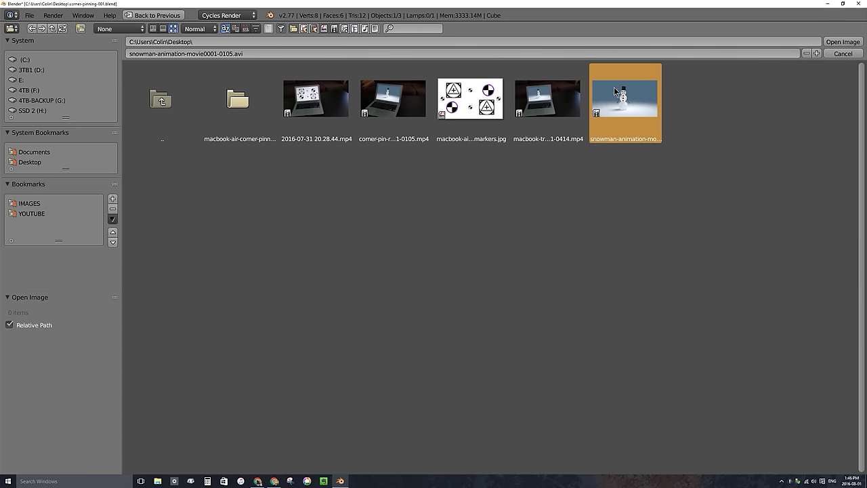
pyautogui.click(847, 43)
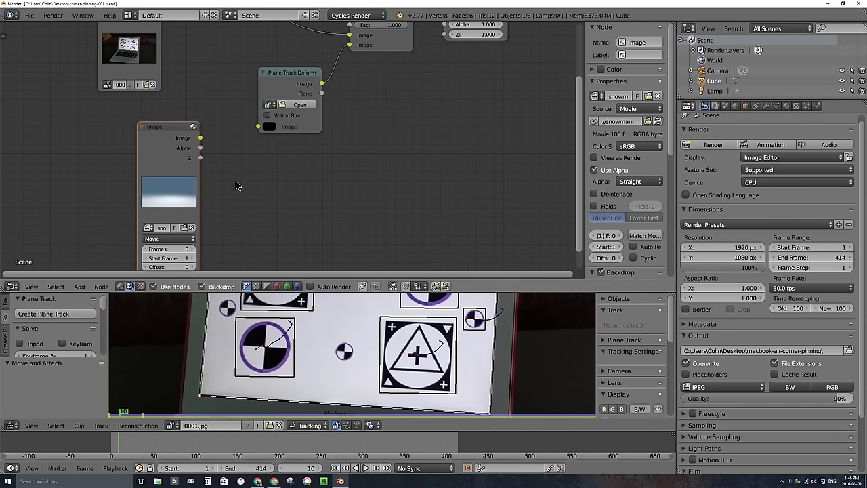
# Widen the Image node slightly and keep its source type as Movie
pyautogui.moveTo(168, 201); pyautogui.dragTo(170, 157, button='middle')
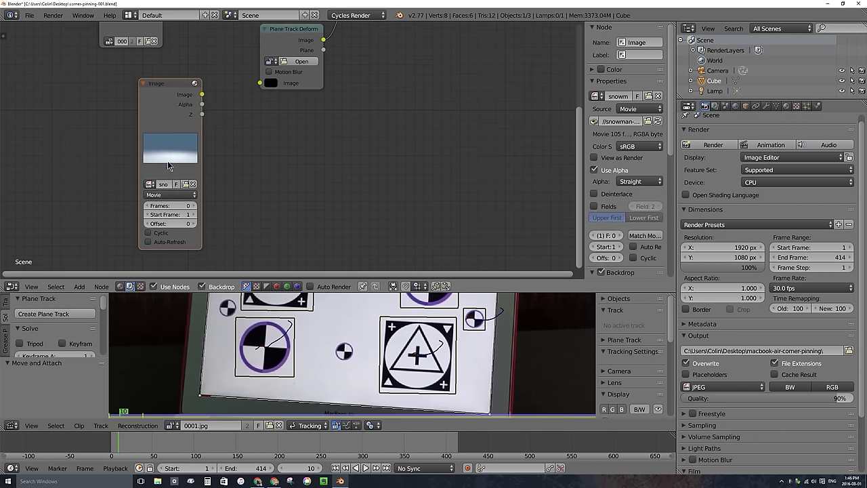
pyautogui.moveTo(201, 121); pyautogui.dragTo(215, 125)
pyautogui.scroll(-1, 177, 103)
pyautogui.moveTo(177, 75); pyautogui.dragTo(175, 128, button='middle')
pyautogui.moveTo(176, 60); pyautogui.dragTo(164, 93, button='middle')
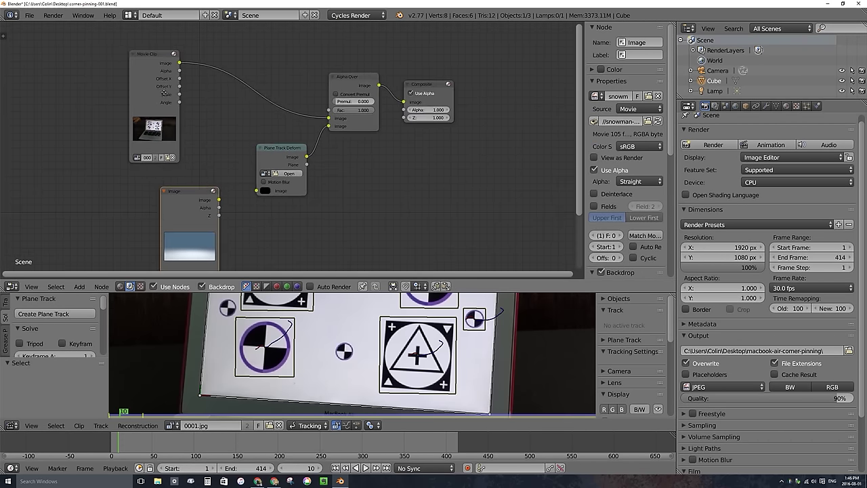
pyautogui.moveTo(144, 130); pyautogui.dragTo(145, 123, button='middle')
pyautogui.scroll(2, 145, 122)
pyautogui.moveTo(162, 257); pyautogui.dragTo(217, 167, button='middle')
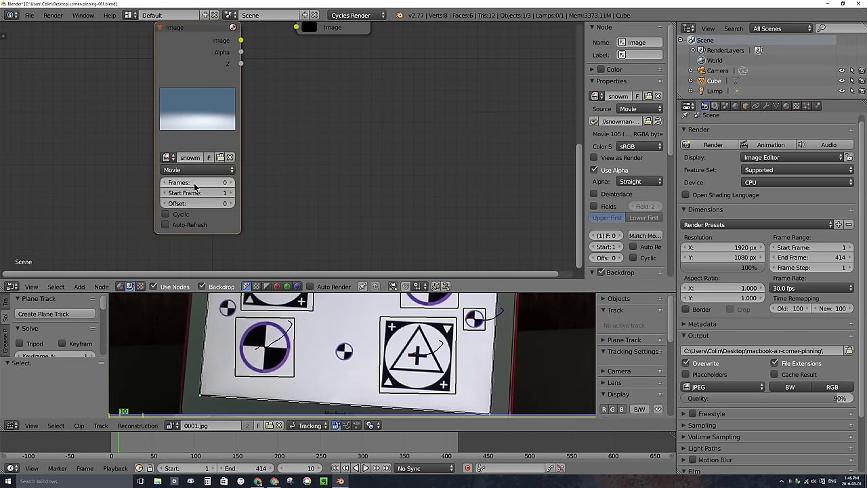
pyautogui.click(194, 170)
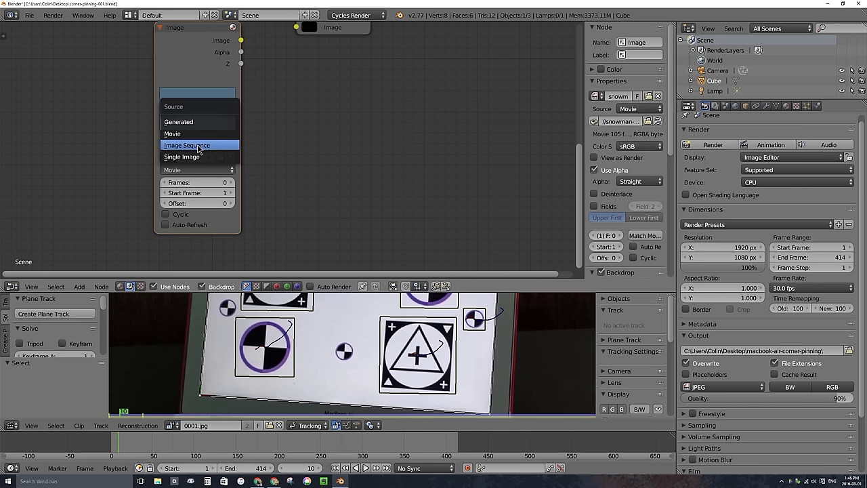
pyautogui.click(178, 133)
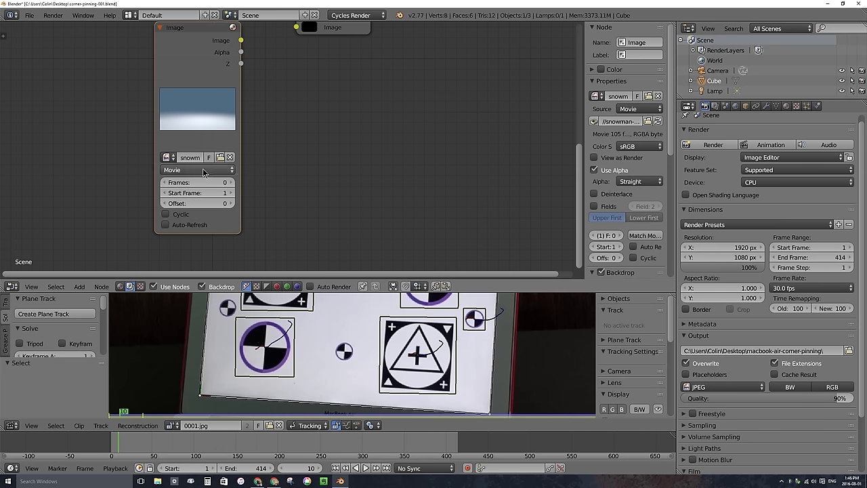
# Set the Image node's frame count to 105 for the snowman movie
pyautogui.scroll(-2, 203, 171)
pyautogui.scroll(-2, 203, 171)
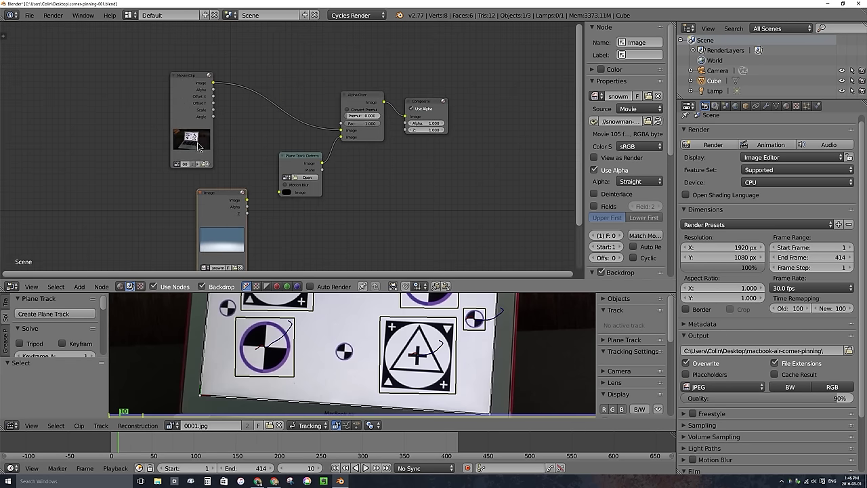
pyautogui.moveTo(211, 153); pyautogui.dragTo(211, 99, button='middle')
pyautogui.scroll(2, 211, 99)
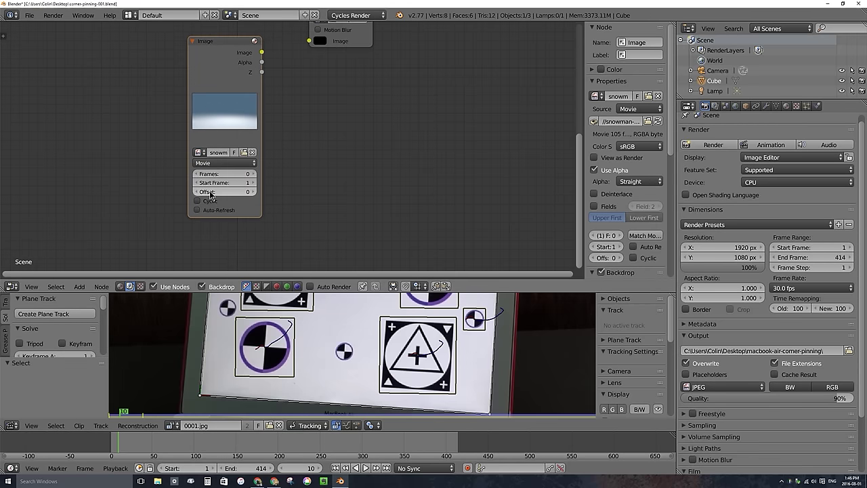
pyautogui.scroll(1, 207, 196)
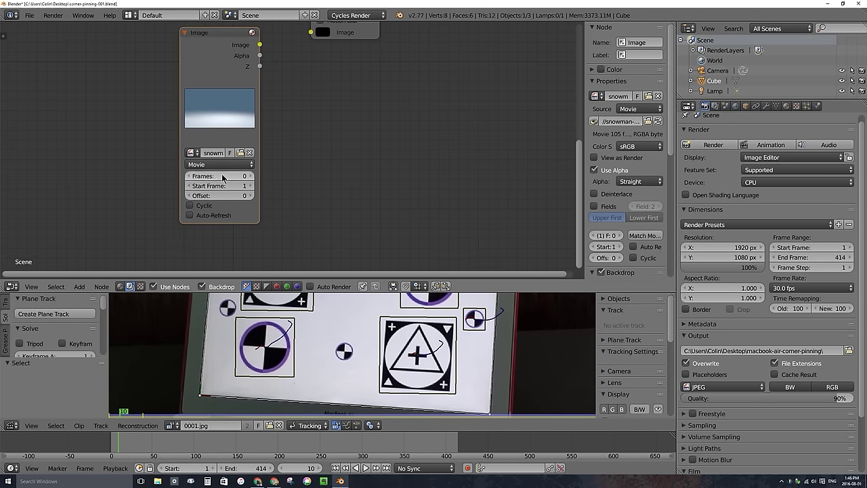
pyautogui.click(223, 177)
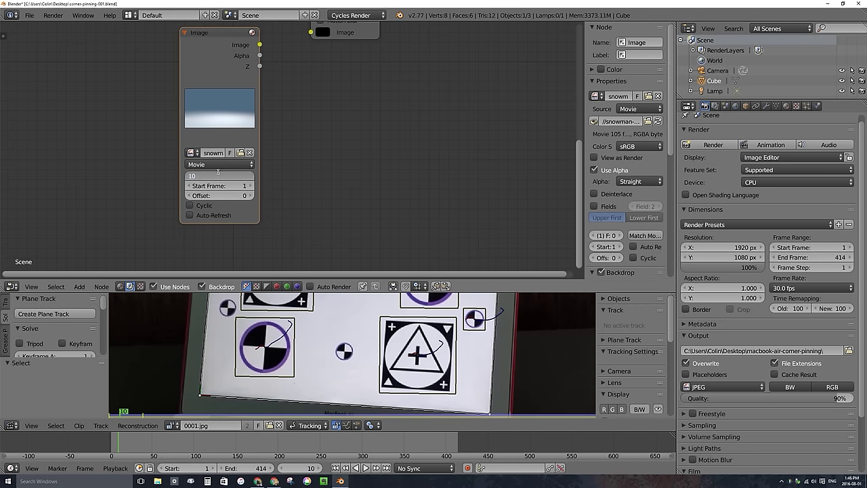
pyautogui.press('Return')
# Move the current frame to 20 in the timeline
pyautogui.click(136, 443)
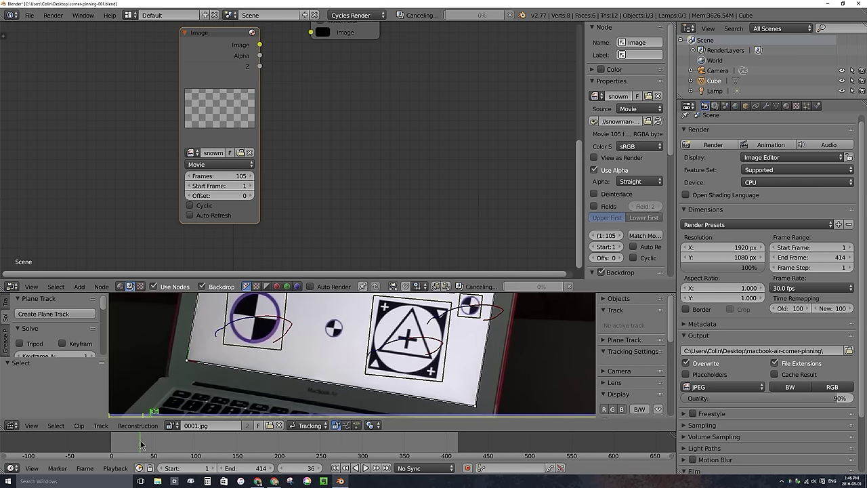
pyautogui.hotkey('alt', 'a')
pyautogui.press('Left')
pyautogui.press('Left')
pyautogui.press('Left')
pyautogui.press('Left')
pyautogui.press('Left')
pyautogui.press('Left')
pyautogui.press('Left')
pyautogui.press('Left')
pyautogui.press('Left')
pyautogui.press('Left')
pyautogui.press('Left')
pyautogui.press('Left')
pyautogui.press('Left')
pyautogui.press('Left')
pyautogui.press('Left')
pyautogui.press('Left')
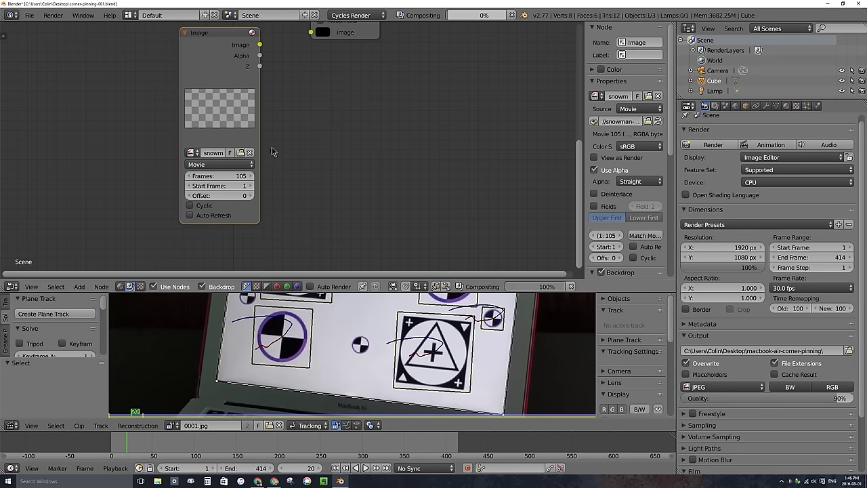
# Link the snowman Image node's Image output to the Plane Track Deform node's Image input
pyautogui.scroll(-2, 292, 157)
pyautogui.keyDown('shift'); pyautogui.scroll(3, 271, 195); pyautogui.keyUp('shift')
pyautogui.moveTo(264, 161); pyautogui.dragTo(301, 151)
pyautogui.moveTo(317, 103); pyautogui.dragTo(274, 145, button='middle')
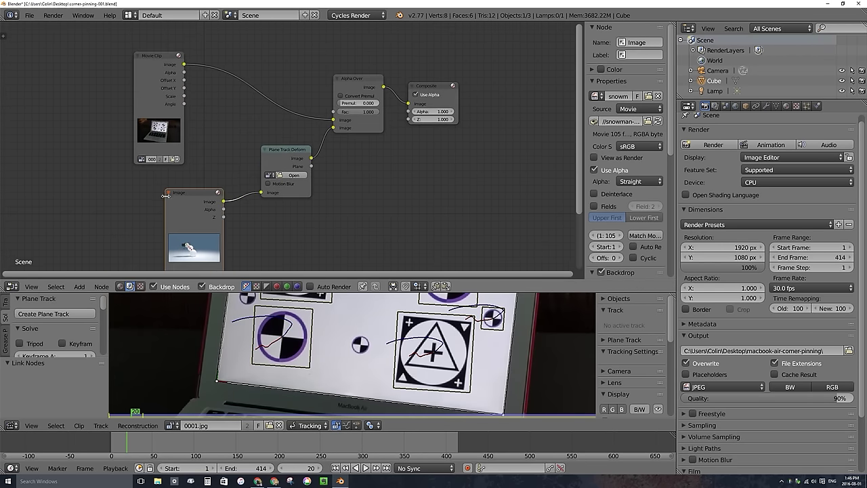
# Rearrange the Movie Clip, Image, Alpha Over and Composite nodes to space out the compositing layout
pyautogui.moveTo(168, 51); pyautogui.dragTo(163, 37)
pyautogui.moveTo(194, 195); pyautogui.dragTo(157, 169)
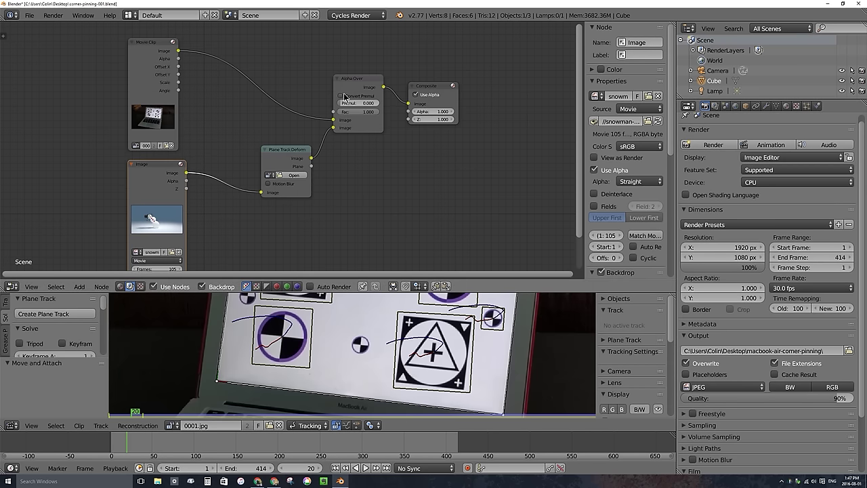
pyautogui.moveTo(353, 83); pyautogui.dragTo(354, 97)
pyautogui.moveTo(420, 87); pyautogui.dragTo(443, 78)
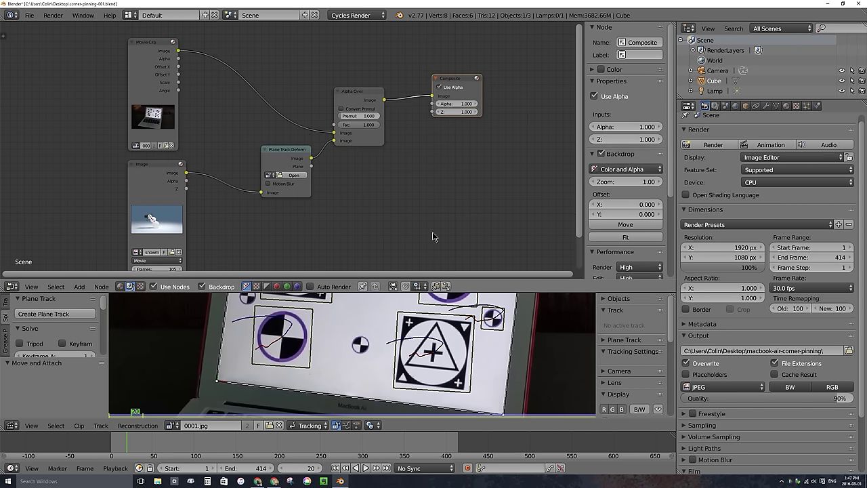
# Render frame 20 to check the current composite and return to the node editor
pyautogui.click(712, 145)
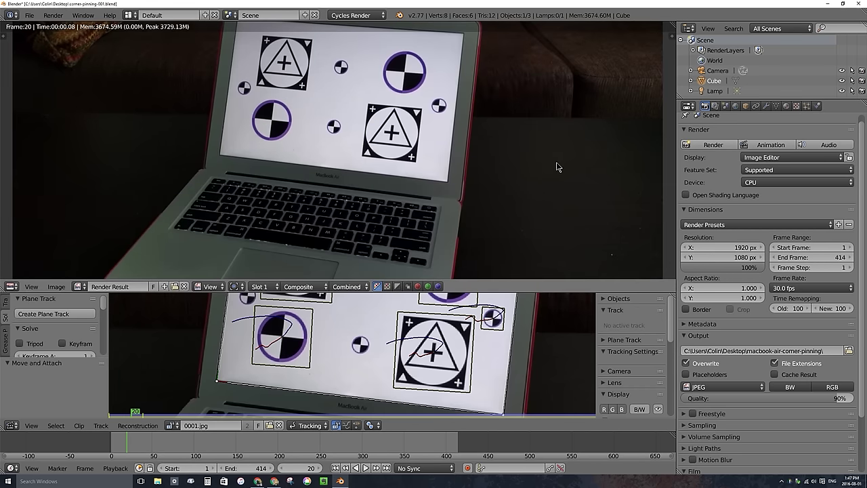
pyautogui.press('Escape')
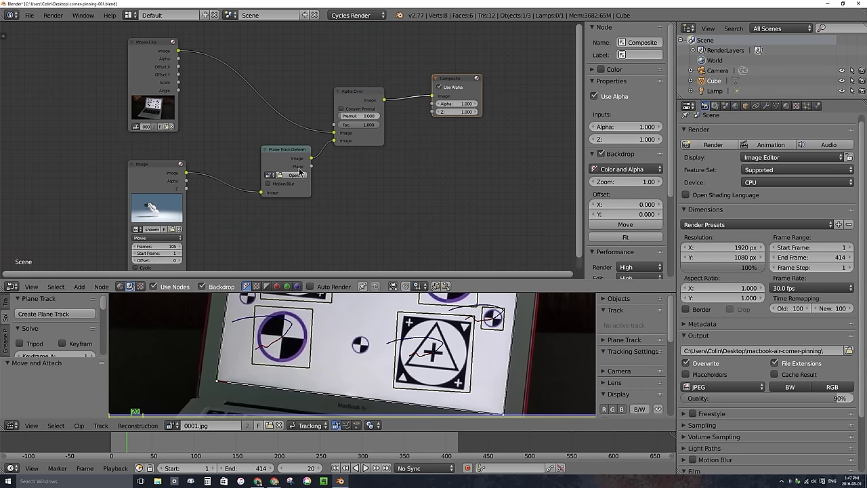
# Configure the Plane Track Deform node with the 0001.jpg clip, the Camera object and the Plane Track
pyautogui.scroll(2, 294, 163)
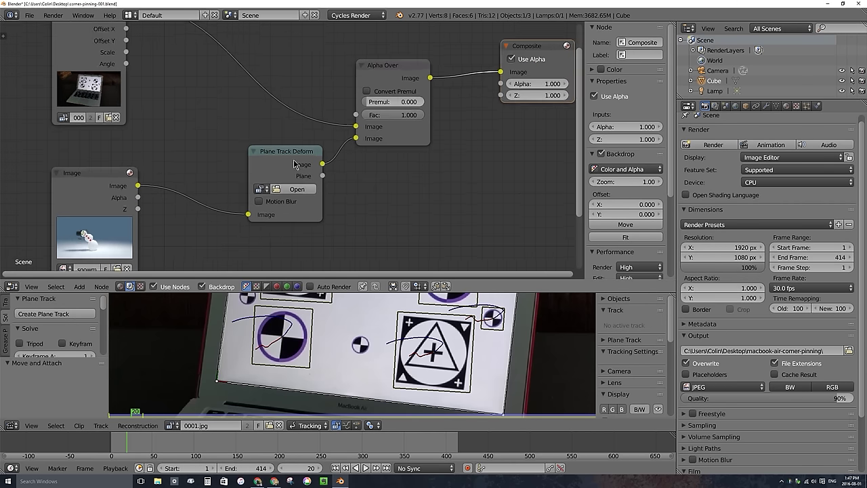
pyautogui.scroll(1, 294, 164)
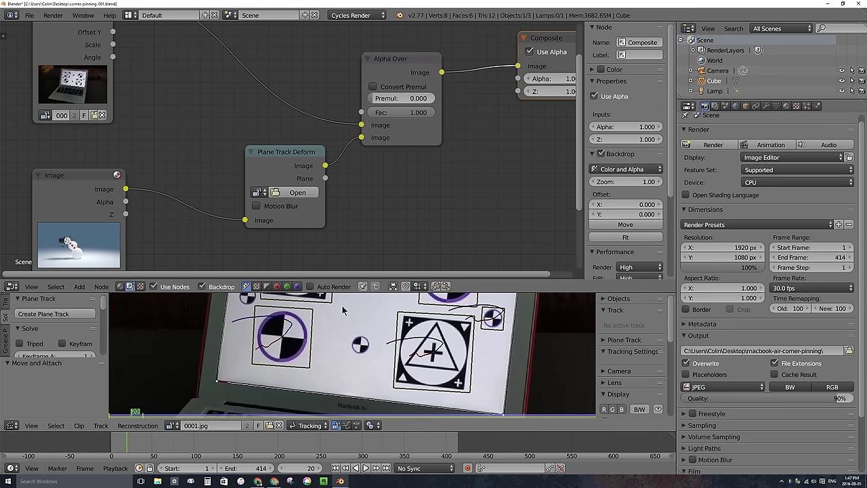
pyautogui.moveTo(276, 163); pyautogui.dragTo(268, 162)
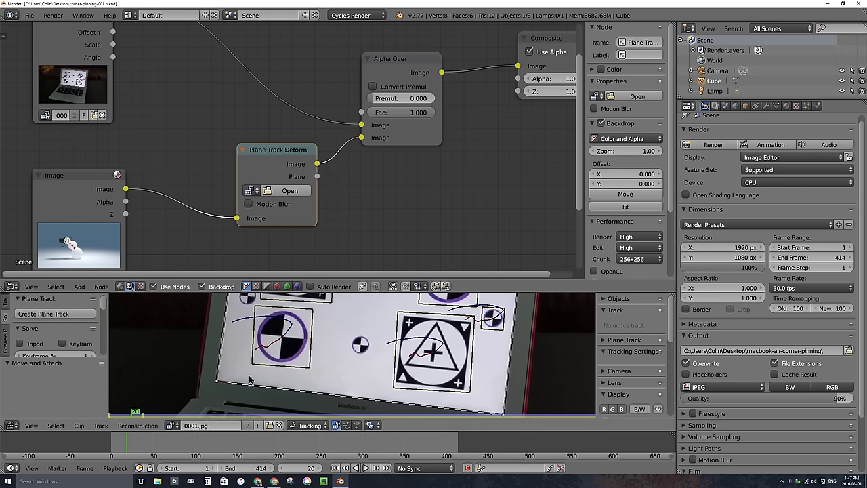
pyautogui.click(252, 191)
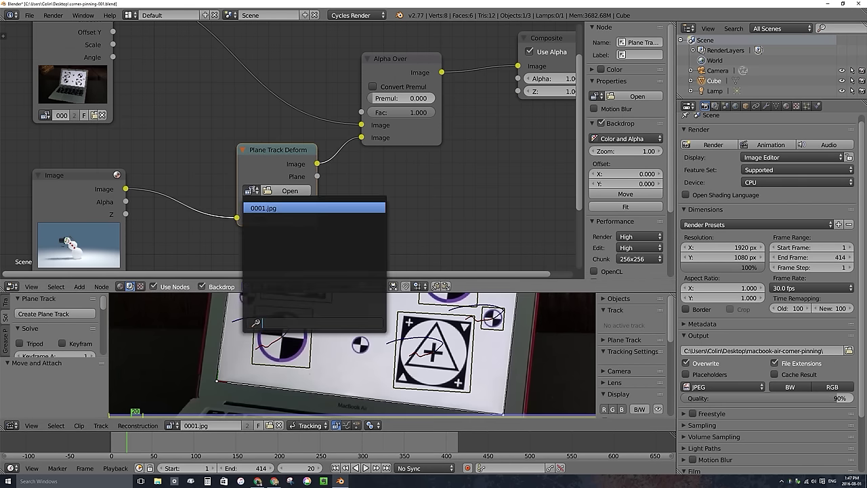
pyautogui.click(272, 210)
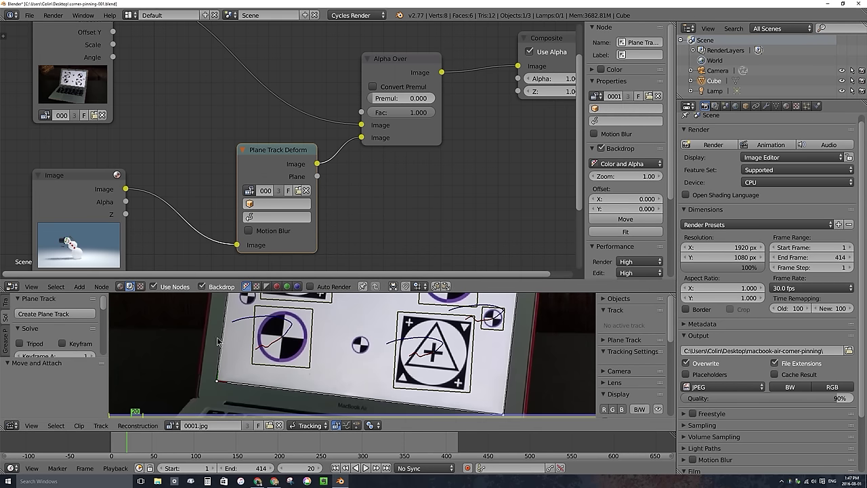
pyautogui.click(254, 204)
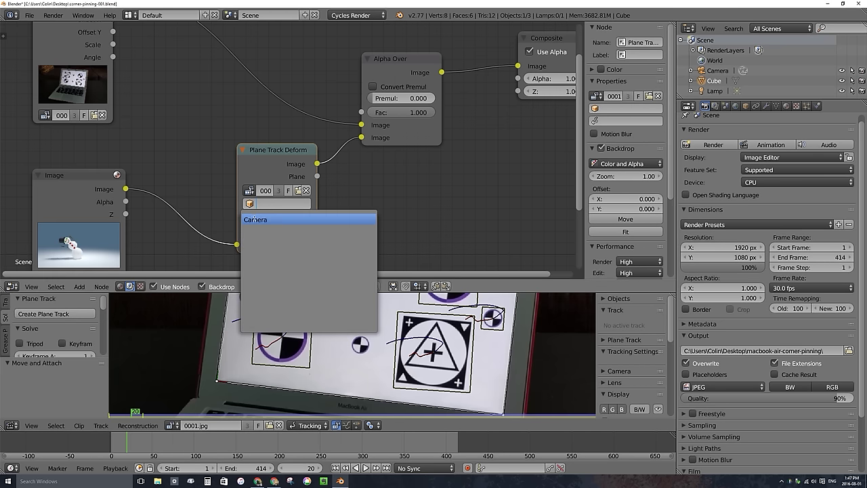
pyautogui.click(256, 219)
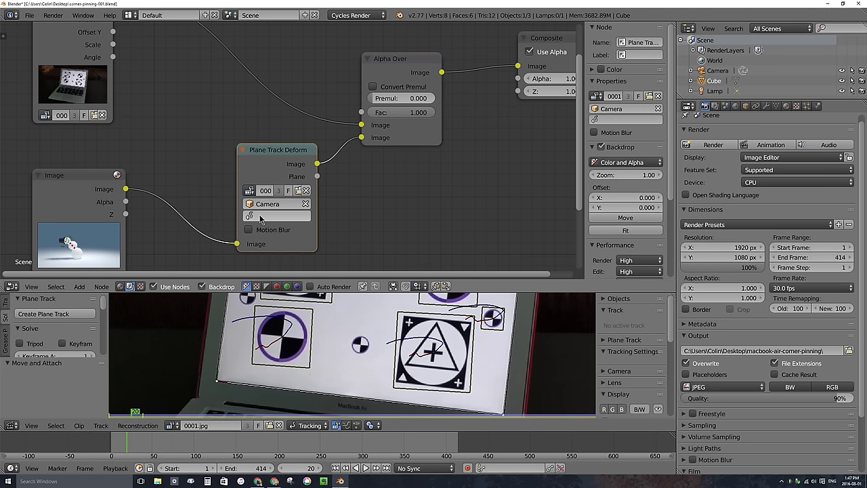
pyautogui.click(259, 216)
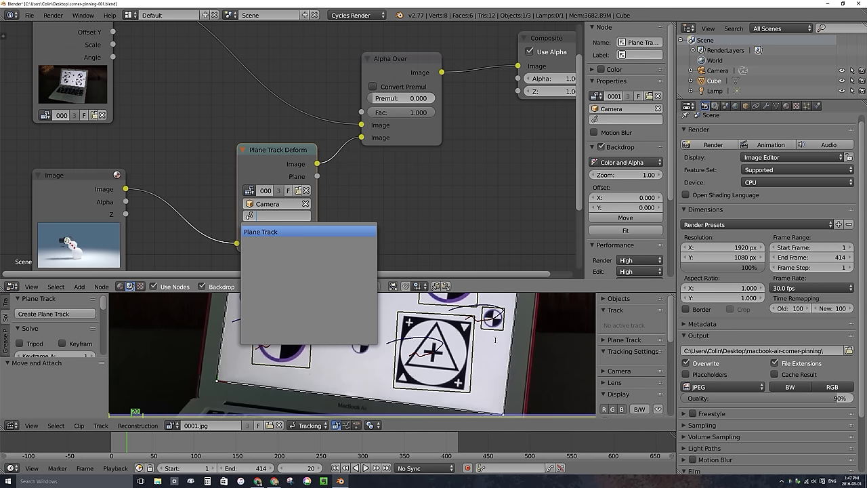
pyautogui.click(259, 231)
# Split the node editor to view the camera object in a 3D View, and merge the areas back
pyautogui.click(269, 204)
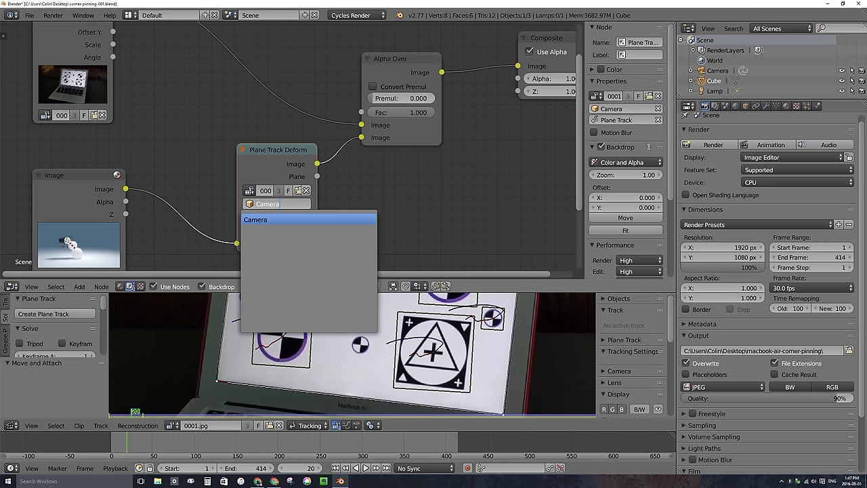
pyautogui.moveTo(674, 22); pyautogui.dragTo(353, 27)
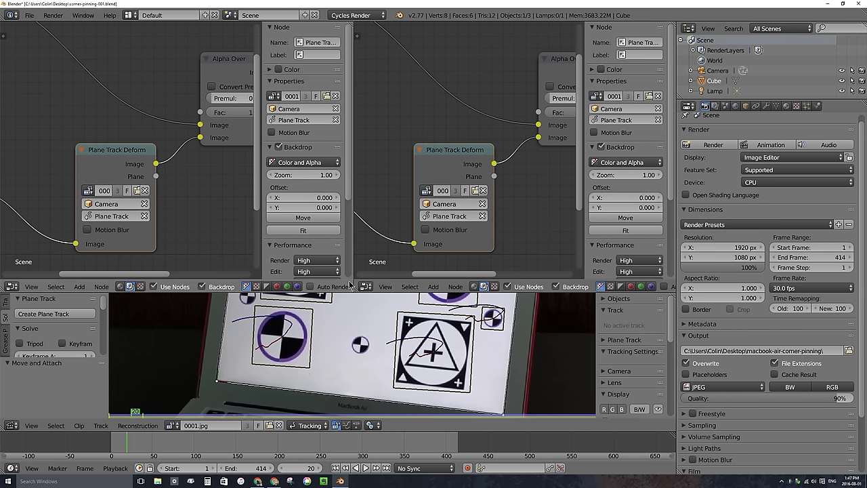
pyautogui.click(364, 287)
pyautogui.click(395, 274)
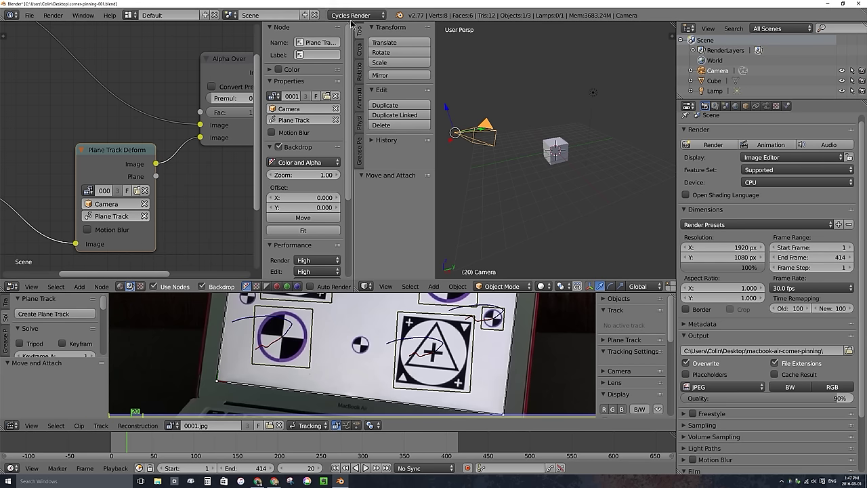
pyautogui.moveTo(352, 23); pyautogui.dragTo(485, 108)
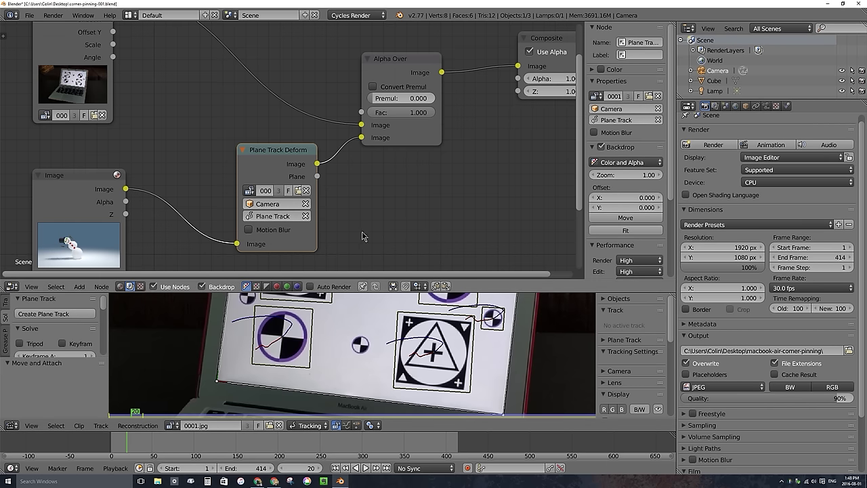
# Render frames 20 and 204 to check the snowman's placement on the laptop screen
pyautogui.click(713, 145)
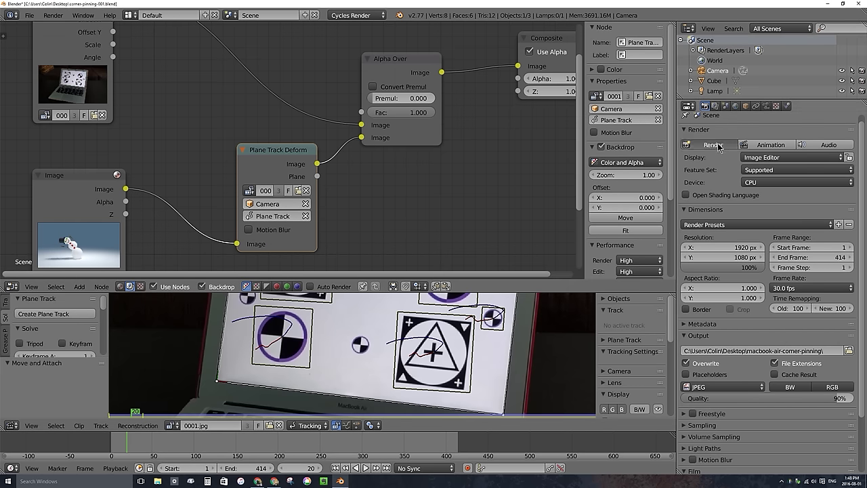
pyautogui.scroll(-2, 568, 119)
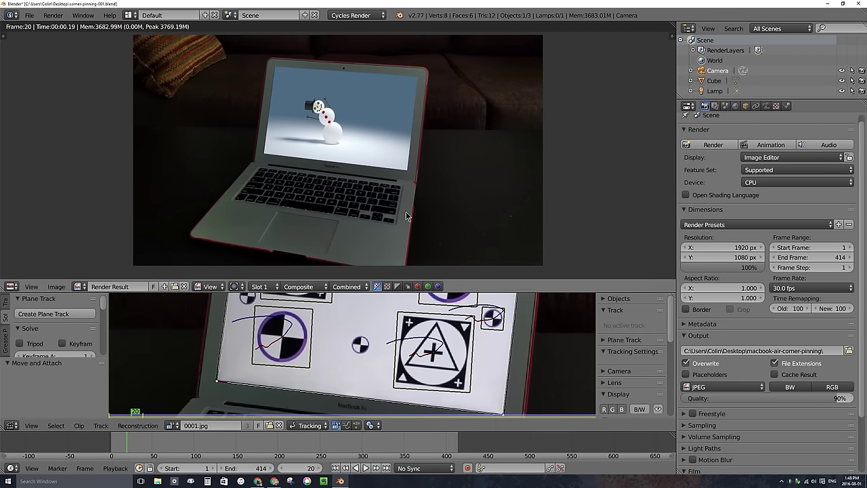
pyautogui.hotkey('alt', 'a')
pyautogui.click(281, 444)
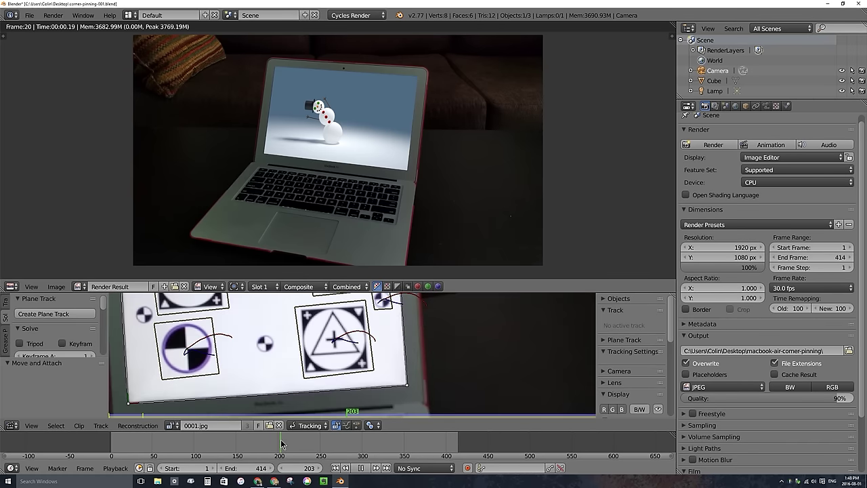
pyautogui.hotkey('alt', 'a')
pyautogui.click(715, 145)
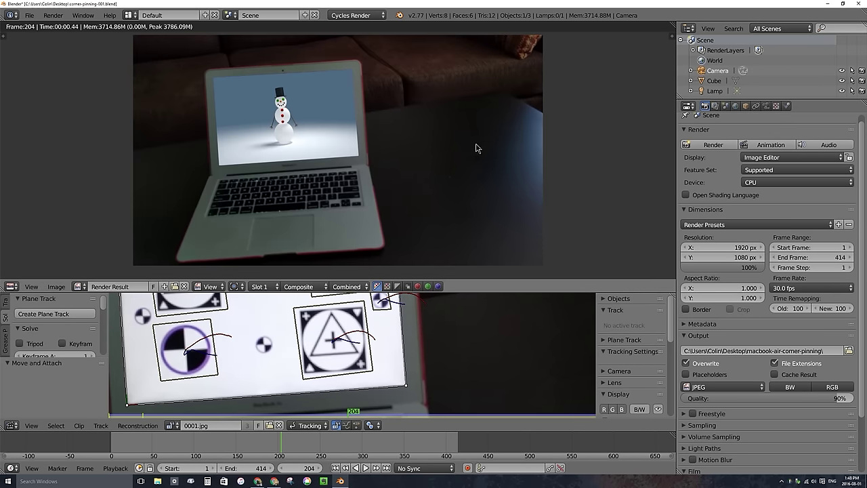
pyautogui.press('Escape')
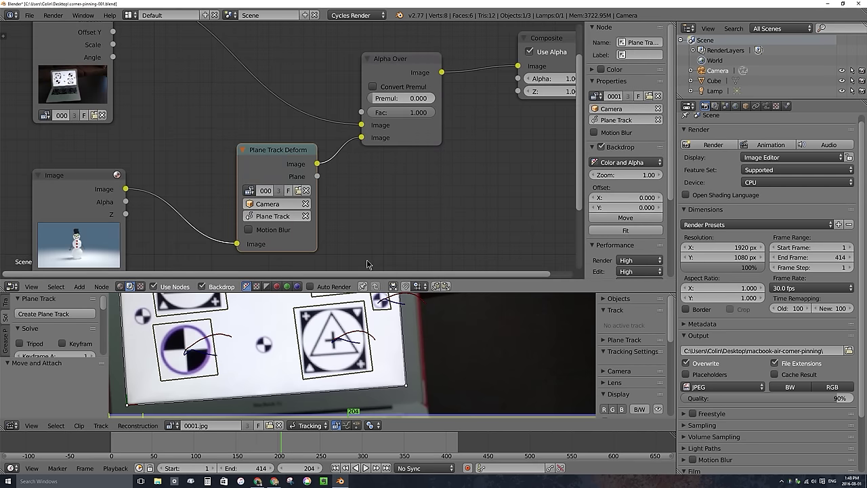
# Enlarge the clip editor area and bring the entire plane track on the laptop display into view
pyautogui.moveTo(410, 293); pyautogui.dragTo(410, 154)
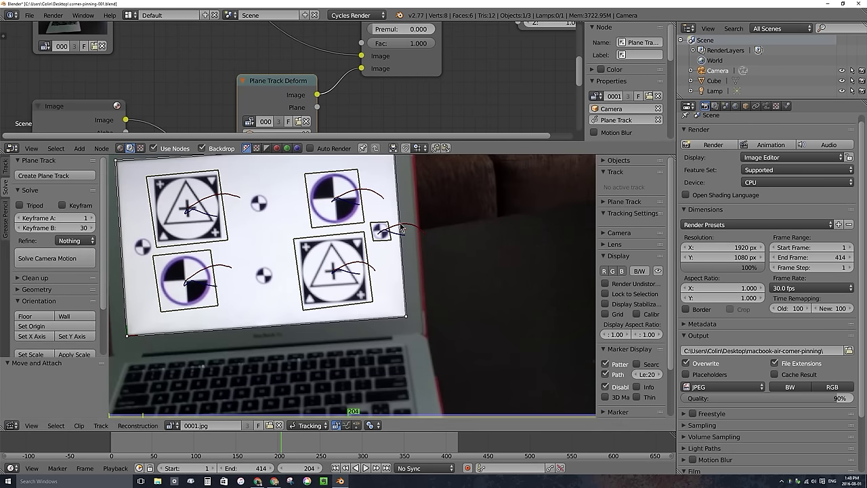
pyautogui.press('f')
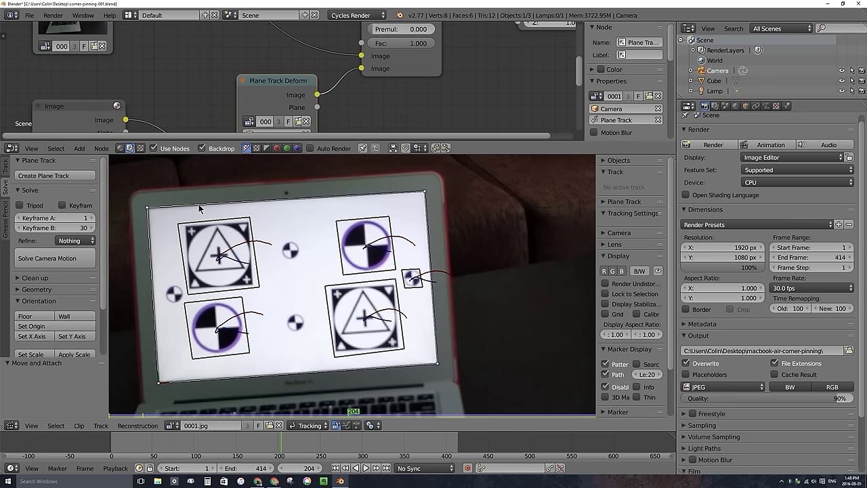
# Enlarge the node editor and cut the link between the snowman's Plane Track Deform node and the Alpha Over node
pyautogui.moveTo(330, 142); pyautogui.dragTo(101, 264)
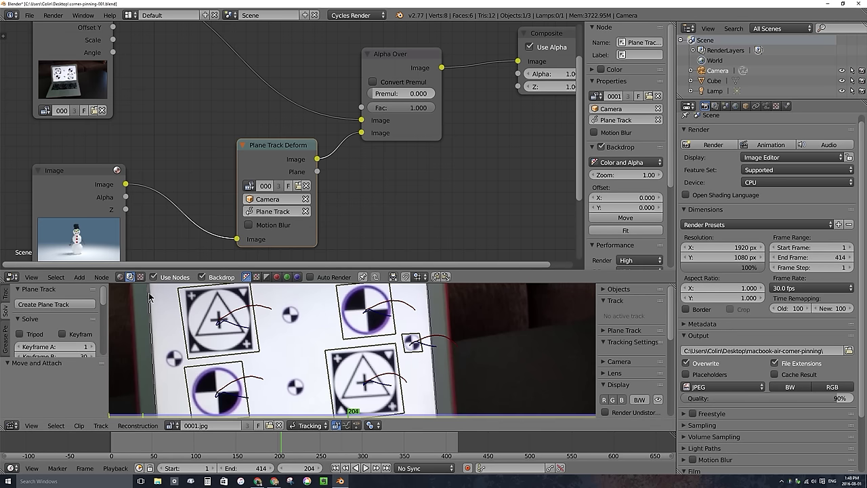
pyautogui.scroll(-3, 293, 187)
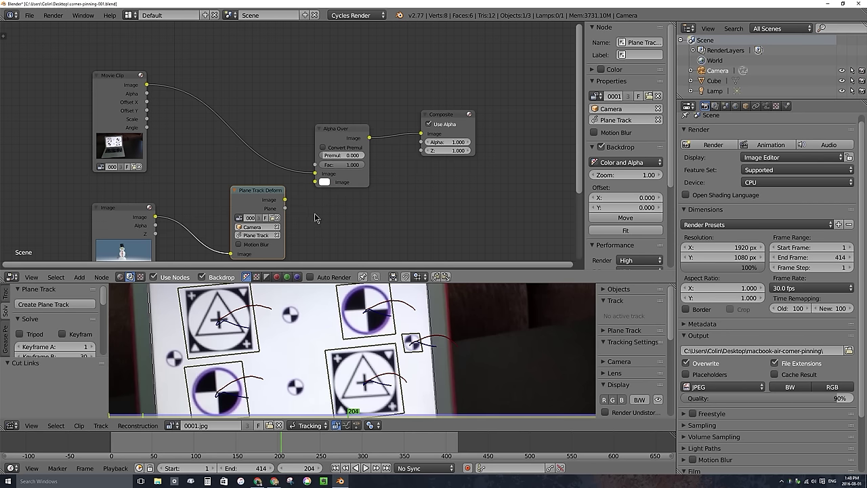
pyautogui.moveTo(315, 182); pyautogui.dragTo(300, 198)
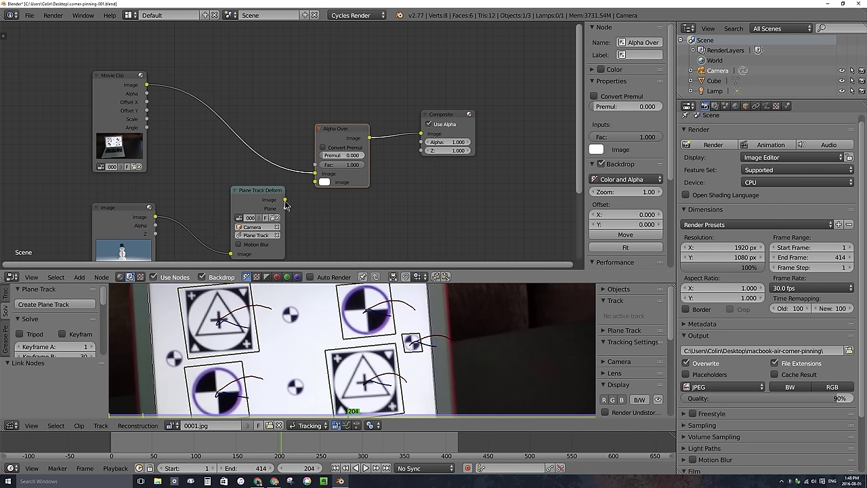
# Move the Plane Track Deform node and the snowman Image node further right, below the Alpha Over and Composite nodes
pyautogui.moveTo(238, 196); pyautogui.dragTo(198, 212)
pyautogui.moveTo(115, 210); pyautogui.dragTo(79, 254)
pyautogui.moveTo(208, 208); pyautogui.dragTo(337, 217)
pyautogui.scroll(-1, 172, 218)
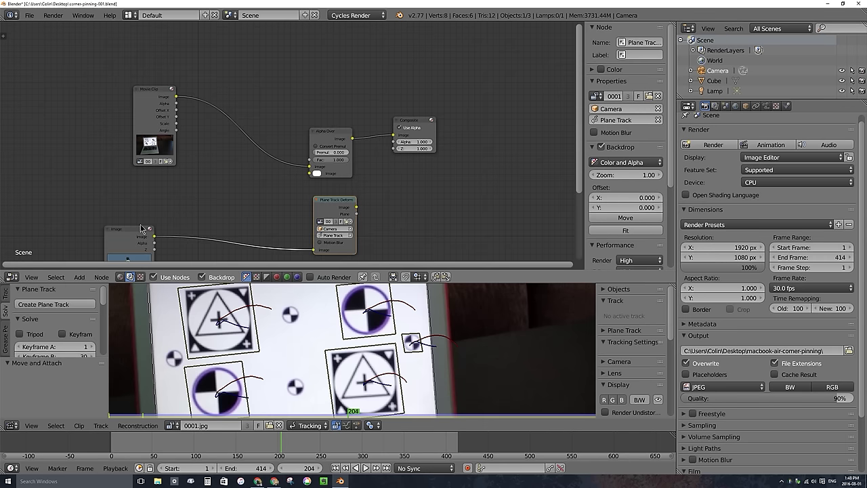
pyautogui.moveTo(140, 229); pyautogui.dragTo(235, 230)
pyautogui.moveTo(333, 202); pyautogui.dragTo(386, 209)
pyautogui.moveTo(213, 231); pyautogui.dragTo(272, 244)
# Spread the Alpha Over and Composite nodes apart to leave a wide gap between them
pyautogui.moveTo(325, 142); pyautogui.dragTo(286, 129)
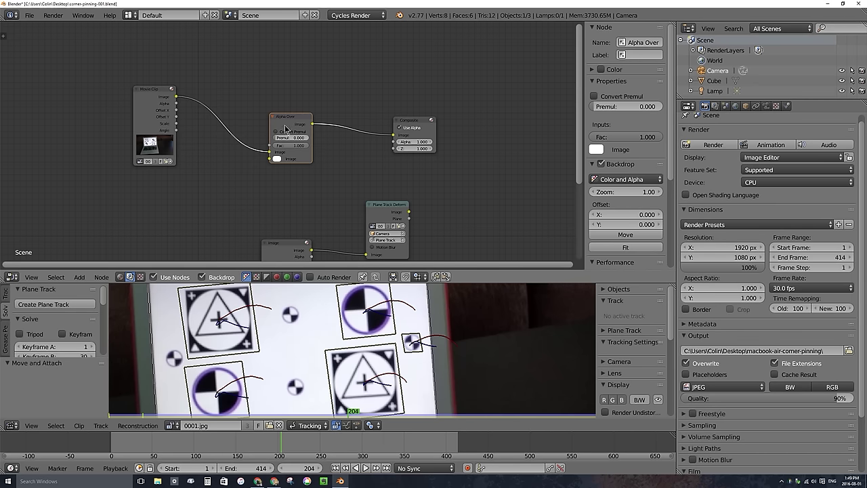
pyautogui.moveTo(286, 129); pyautogui.dragTo(270, 135)
pyautogui.click(409, 122)
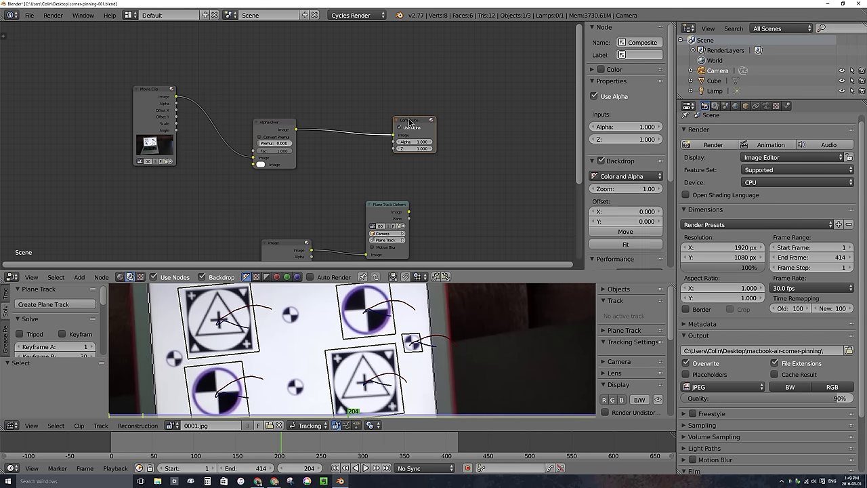
pyautogui.moveTo(409, 122); pyautogui.dragTo(503, 124)
# Place the Plane Track Deform node and snowman Image node side by side beneath the gap between Alpha Over and Composite
pyautogui.click(383, 205)
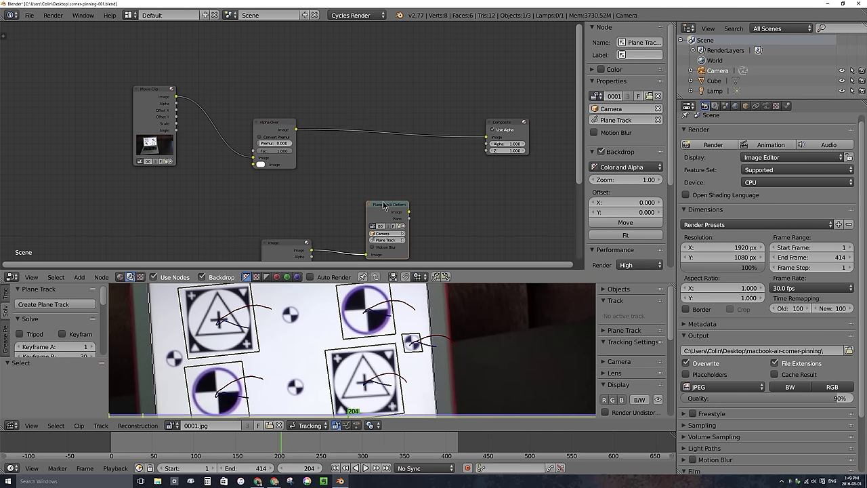
pyautogui.moveTo(383, 205); pyautogui.dragTo(398, 175)
pyautogui.moveTo(280, 244); pyautogui.dragTo(333, 226)
pyautogui.click(400, 178)
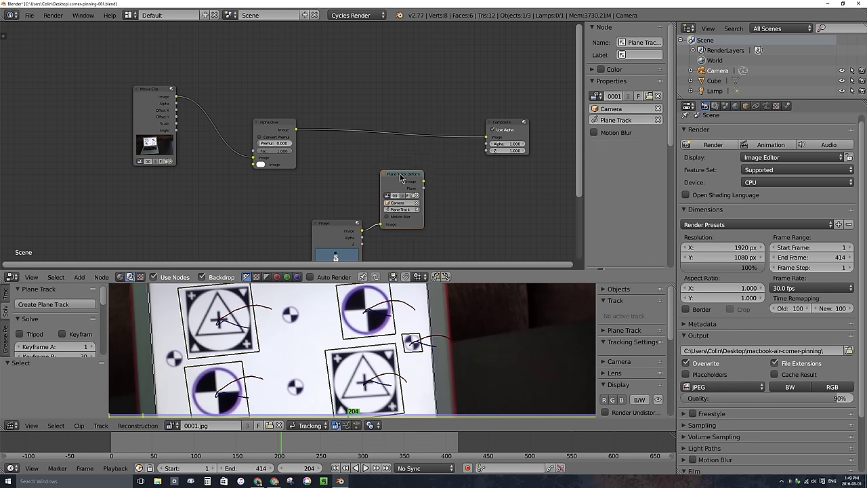
pyautogui.moveTo(400, 178)
pyautogui.mouseDown()
pyautogui.moveTo(391, 170)
pyautogui.moveTo(376, 193)
pyautogui.moveTo(392, 186)
pyautogui.mouseUp()
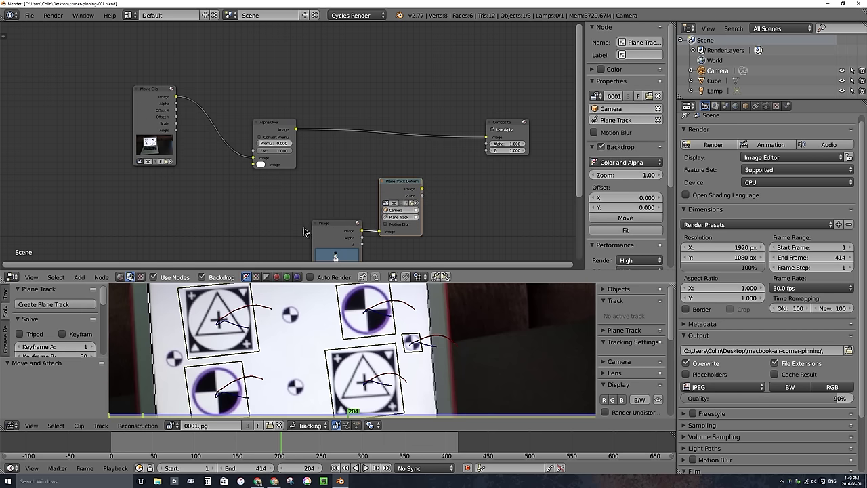
# Duplicate the Plane Track Deform node below the Movie Clip node and link its Image output to the lower Alpha Over image input
pyautogui.click(395, 186)
pyautogui.hotkey('shift', 'd')
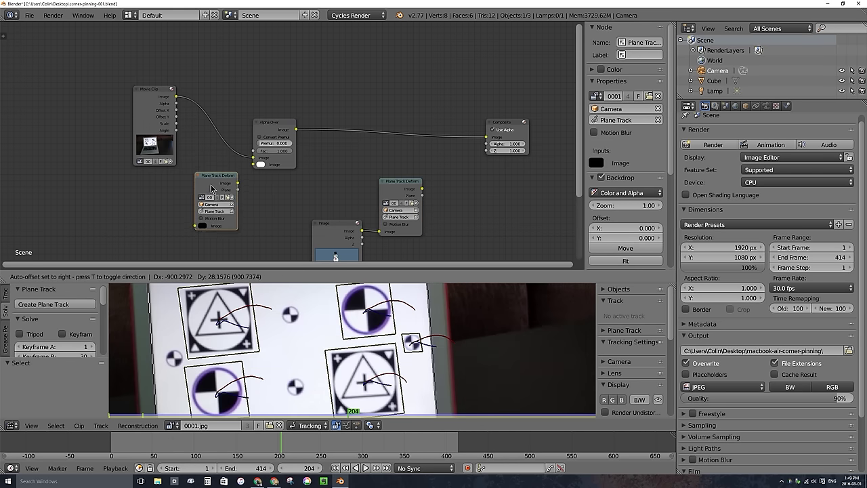
pyautogui.click(205, 189)
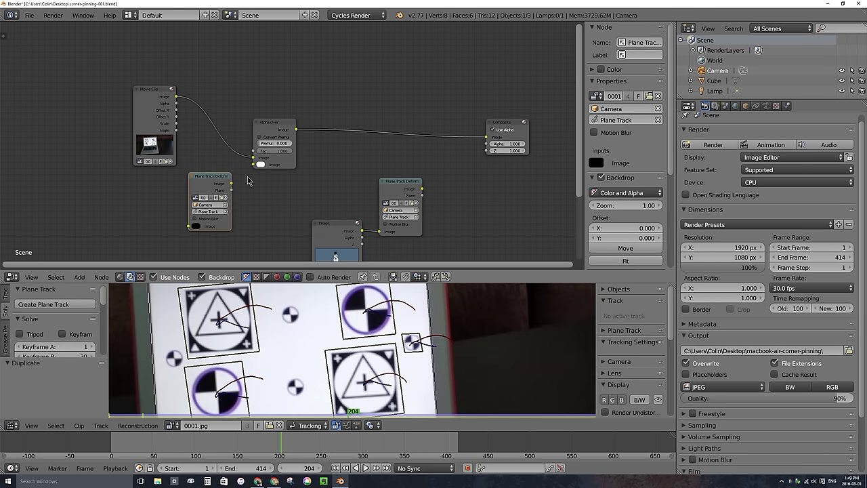
pyautogui.click(196, 227)
pyautogui.moveTo(231, 183); pyautogui.dragTo(259, 164)
# Choose the 0001.jpg clip for the duplicated Plane Track Deform node
pyautogui.scroll(3, 407, 169)
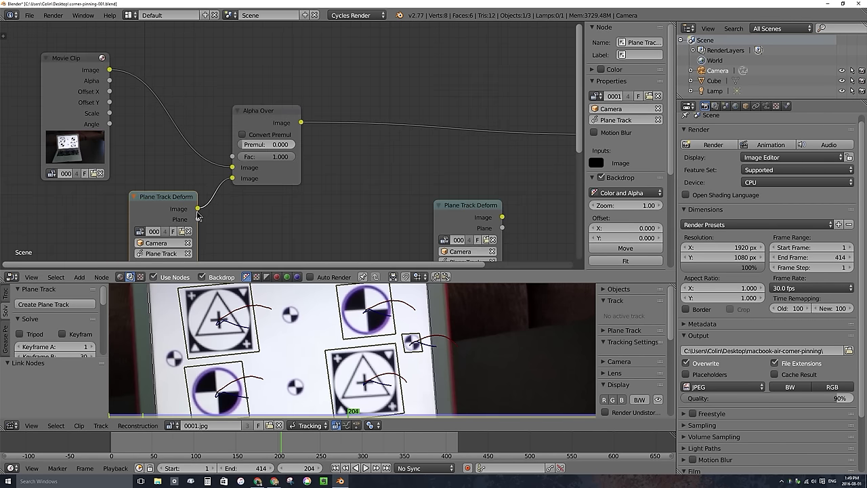
pyautogui.moveTo(457, 222); pyautogui.dragTo(525, 178, button='middle')
pyautogui.click(525, 179)
pyautogui.click(242, 166)
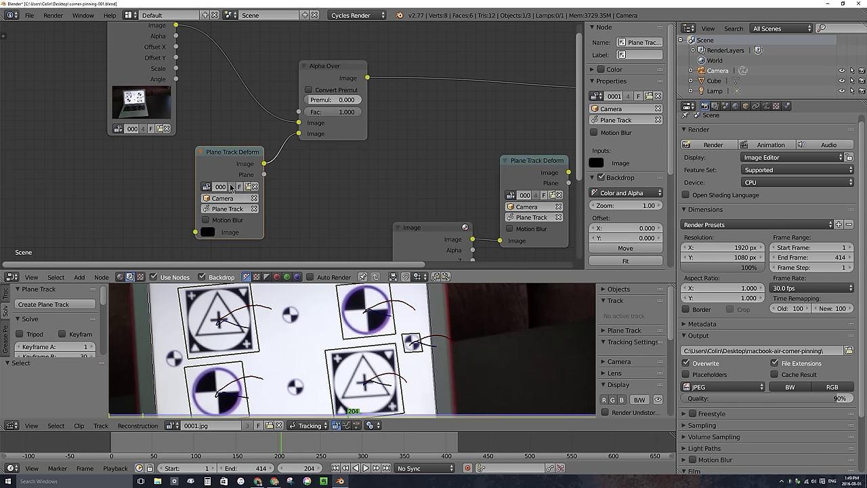
pyautogui.click(206, 187)
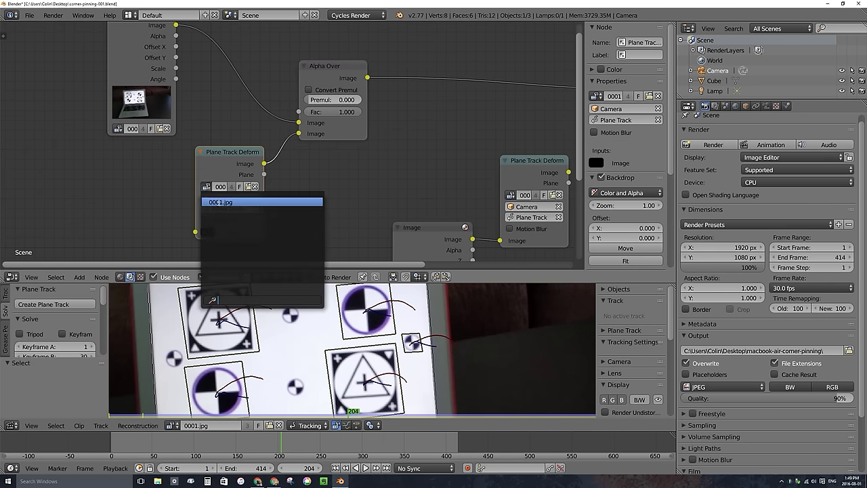
pyautogui.click(219, 202)
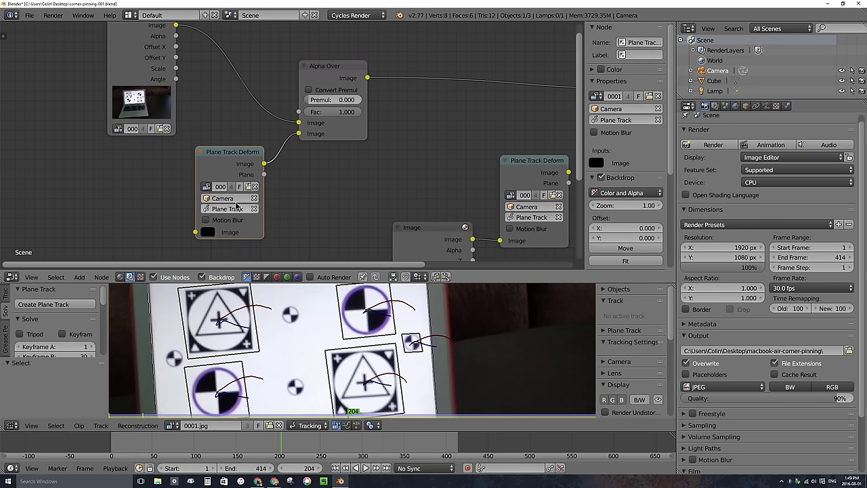
# Render frame 204 to check the black plane over the laptop display, and return to the node editor
pyautogui.scroll(-2, 297, 175)
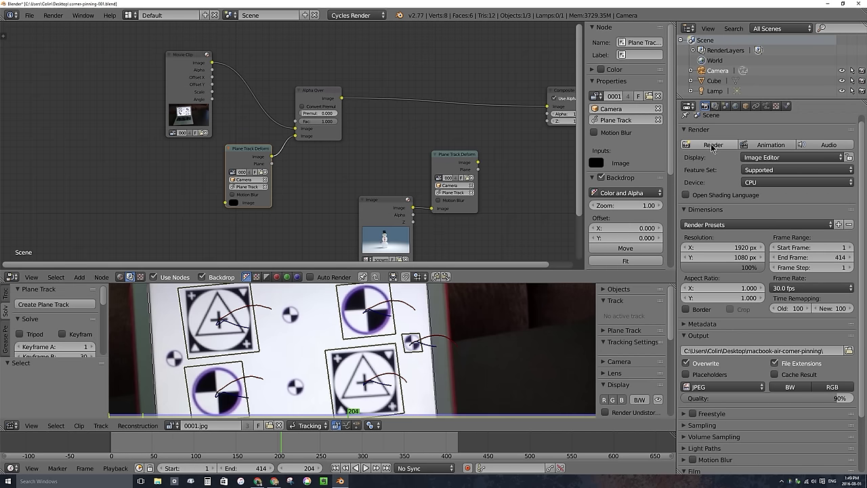
pyautogui.click(383, 203)
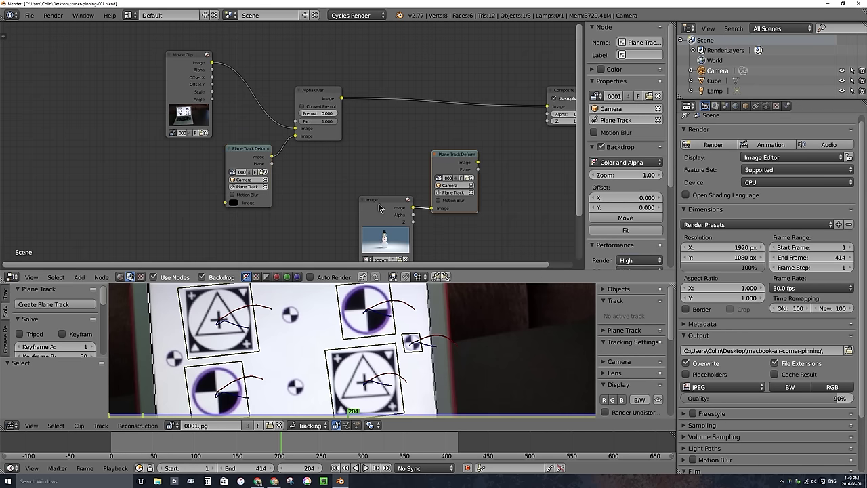
pyautogui.click(445, 161)
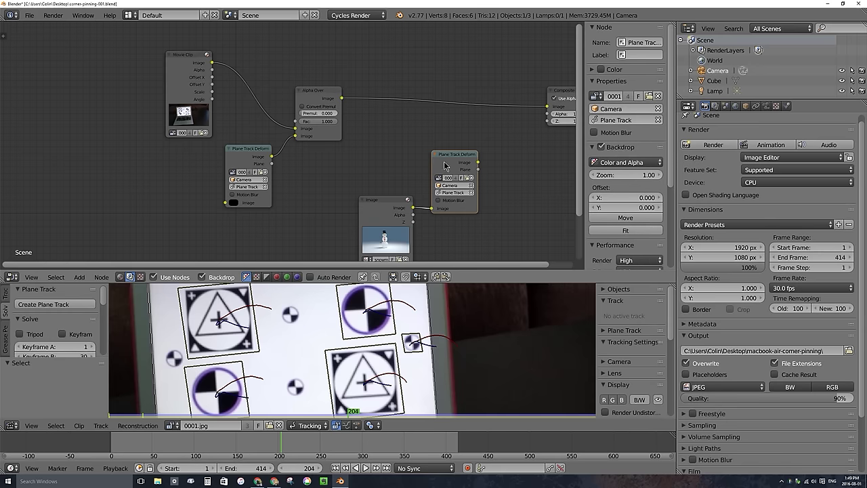
pyautogui.click(707, 145)
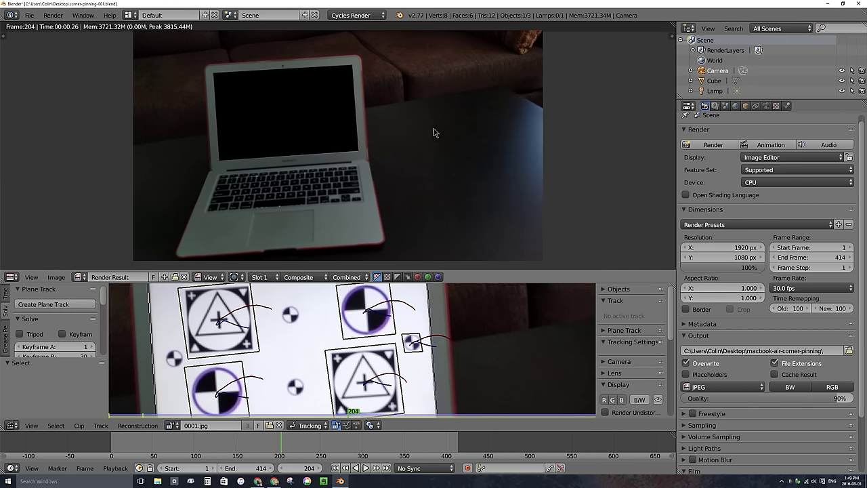
pyautogui.press('Escape')
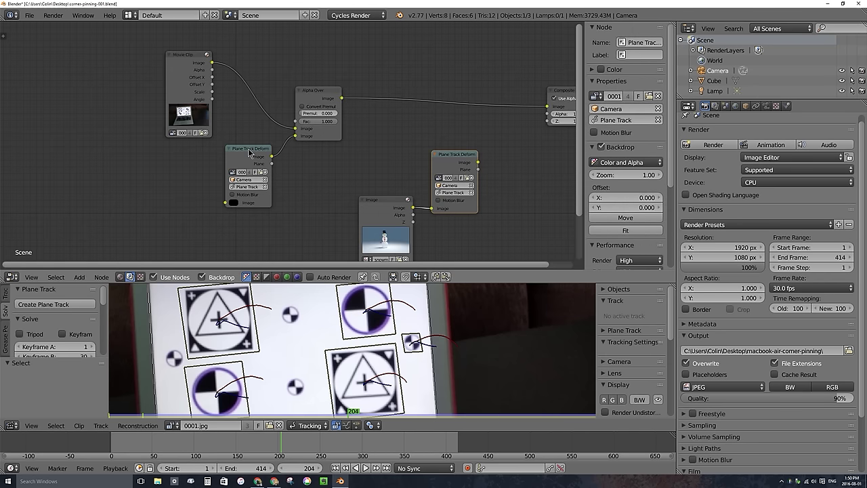
# Insert a Scale node on the link from the duplicated Plane Track Deform node to Alpha Over and space the nodes out
pyautogui.moveTo(251, 157); pyautogui.dragTo(173, 176)
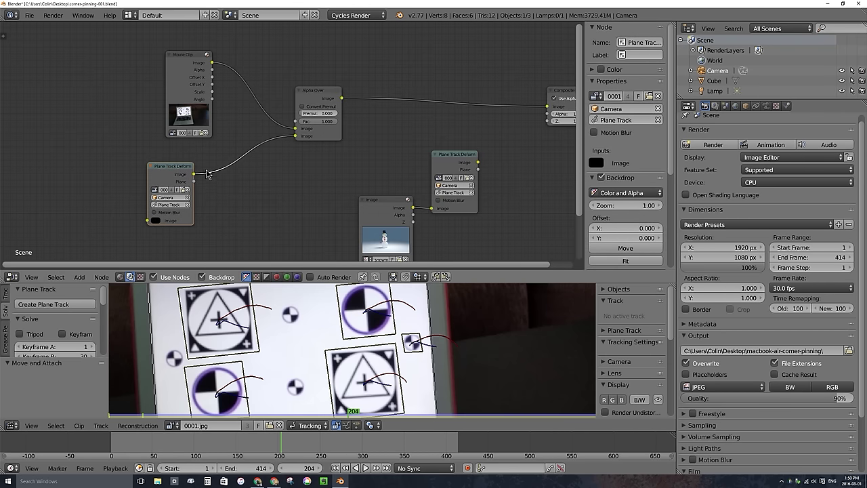
pyautogui.hotkey('shift', 'a')
pyautogui.moveTo(235, 158)
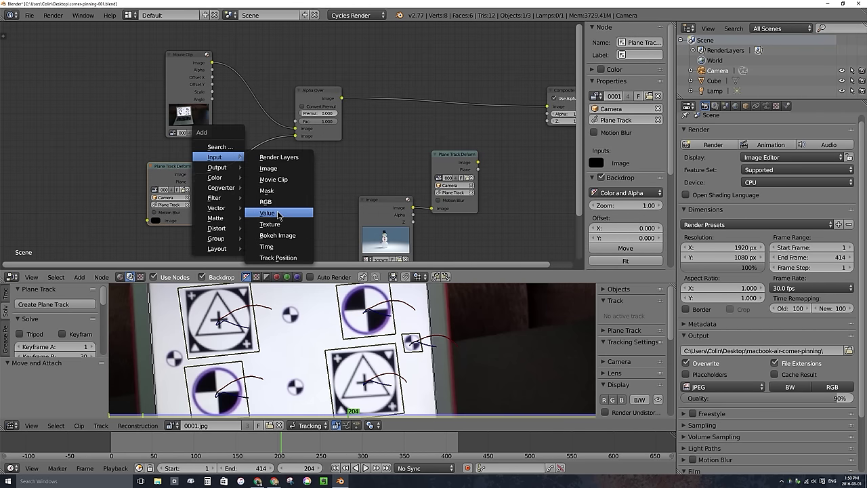
pyautogui.moveTo(229, 230)
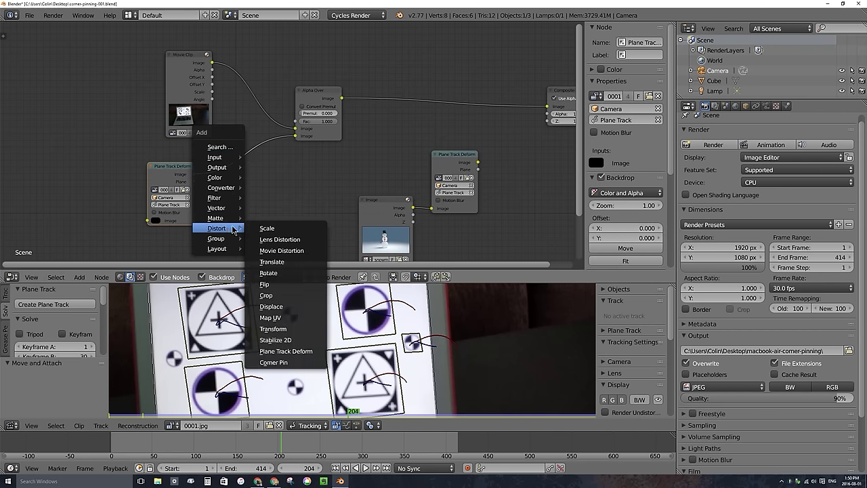
pyautogui.click(283, 229)
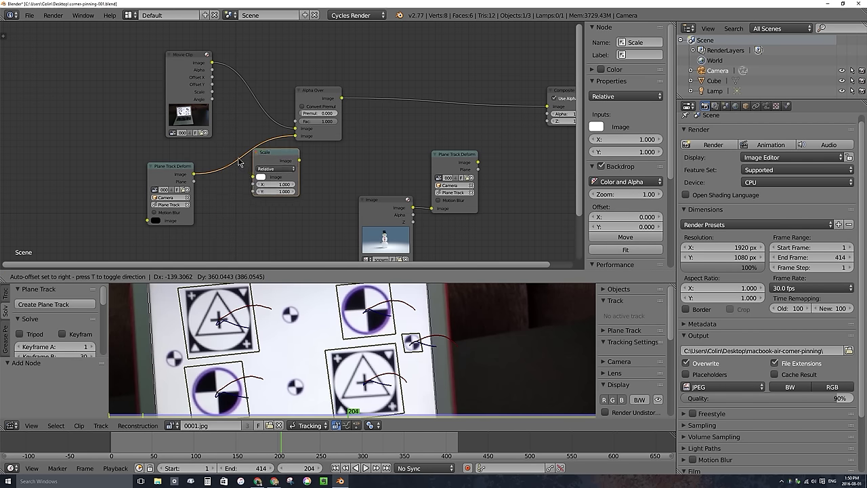
pyautogui.click(207, 175)
pyautogui.moveTo(165, 171)
pyautogui.mouseDown()
pyautogui.moveTo(146, 175)
pyautogui.moveTo(155, 179)
pyautogui.mouseUp()
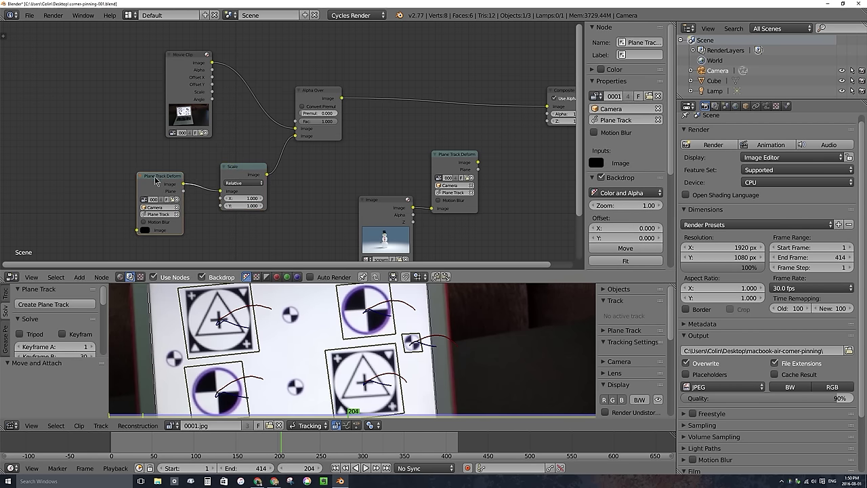
pyautogui.moveTo(232, 177); pyautogui.dragTo(214, 167)
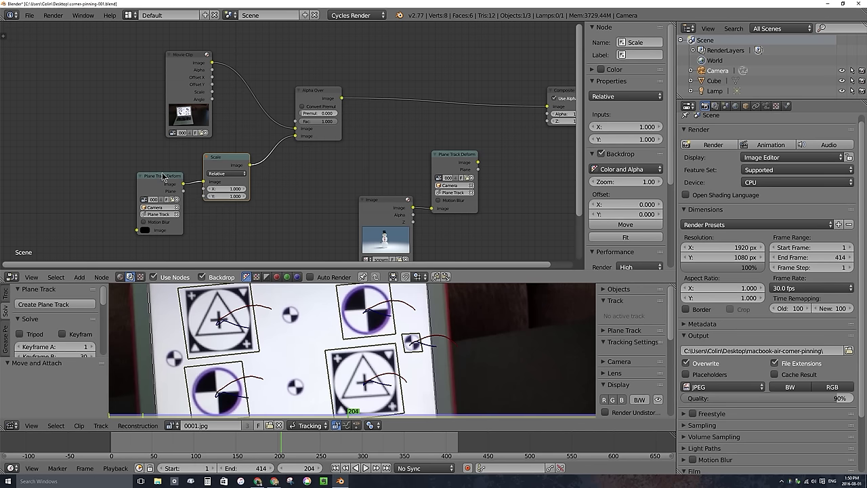
pyautogui.moveTo(162, 176); pyautogui.dragTo(151, 175)
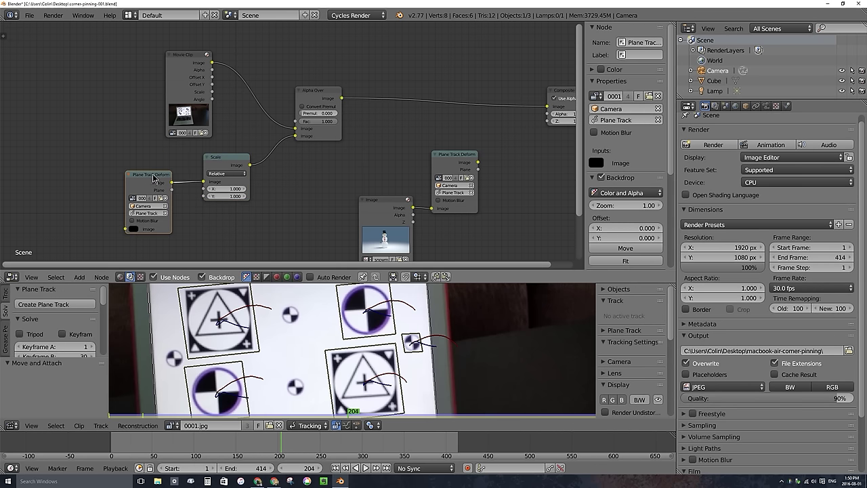
# Keep the Scale node in Relative space and set its X and Y values to 1.005
pyautogui.click(222, 175)
pyautogui.click(222, 174)
pyautogui.click(222, 174)
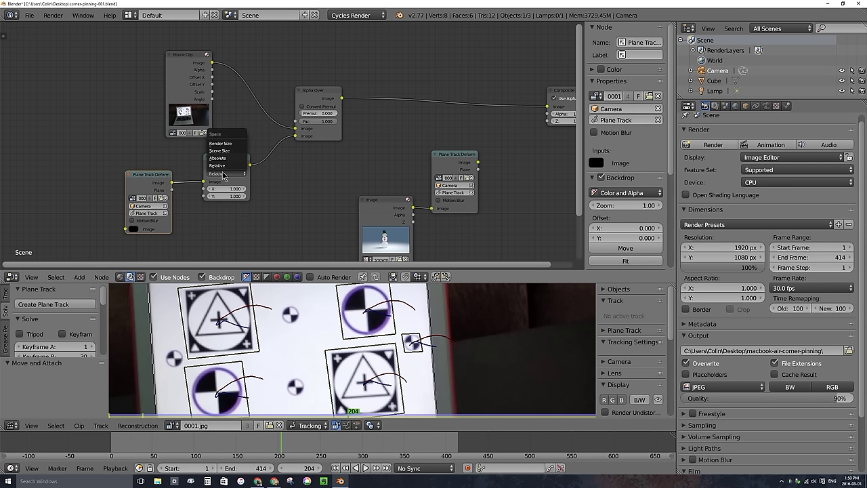
pyautogui.click(223, 176)
pyautogui.click(226, 189)
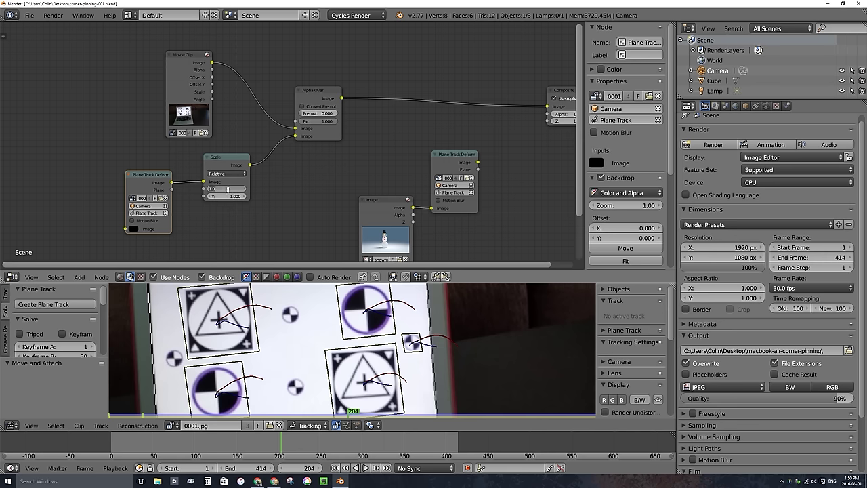
pyautogui.write('5')
pyautogui.press('Return')
pyautogui.click(225, 196)
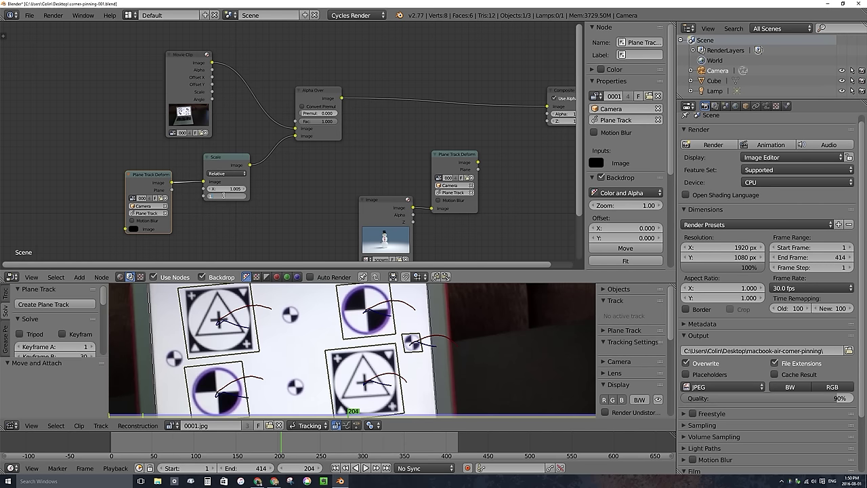
pyautogui.press('Return')
# Add a Viewer output node and place it just below the Composite node
pyautogui.scroll(-2, 461, 140)
pyautogui.moveTo(453, 151); pyautogui.dragTo(387, 154, button='middle')
pyautogui.hotkey('shift', 'a')
pyautogui.moveTo(401, 159)
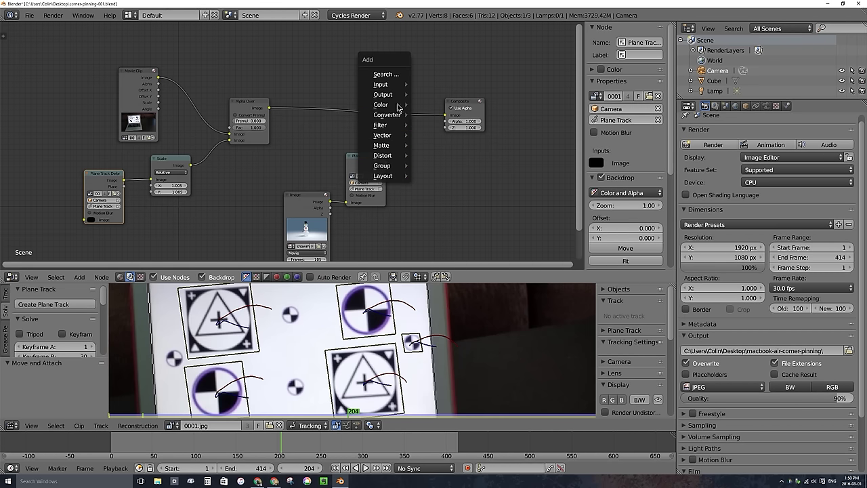
pyautogui.moveTo(391, 95)
pyautogui.click(447, 101)
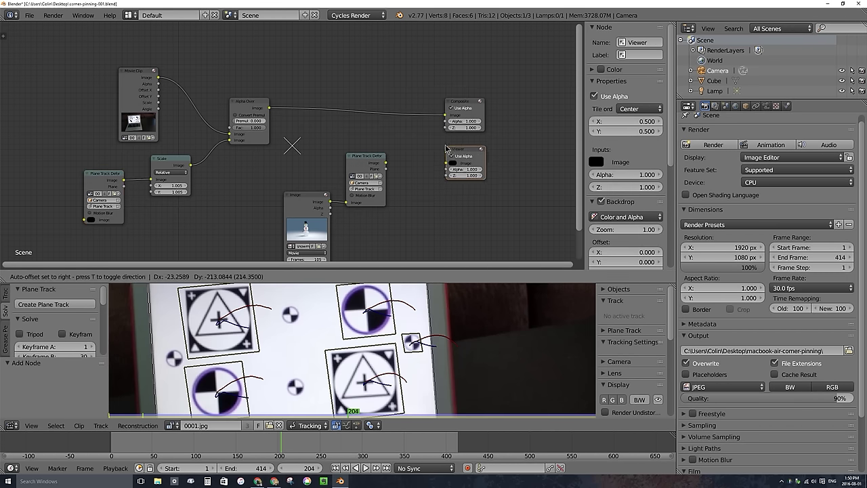
pyautogui.click(447, 146)
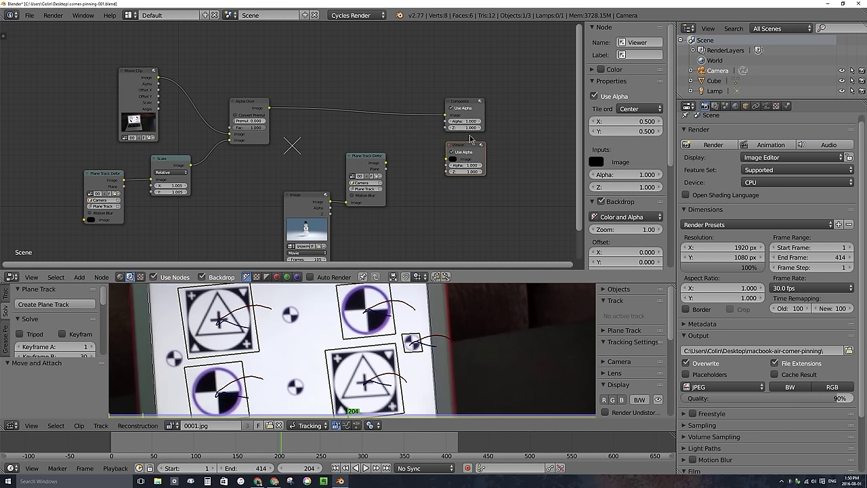
pyautogui.moveTo(467, 144); pyautogui.dragTo(473, 150)
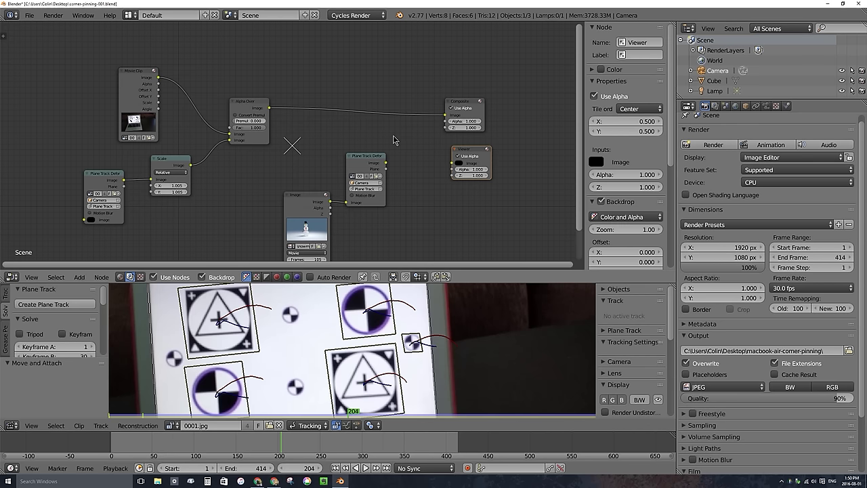
# Insert a Reroute point on the link from Alpha Over to Composite and connect it to the Viewer node's Image input
pyautogui.hotkey('shift', 'a')
pyautogui.moveTo(397, 138)
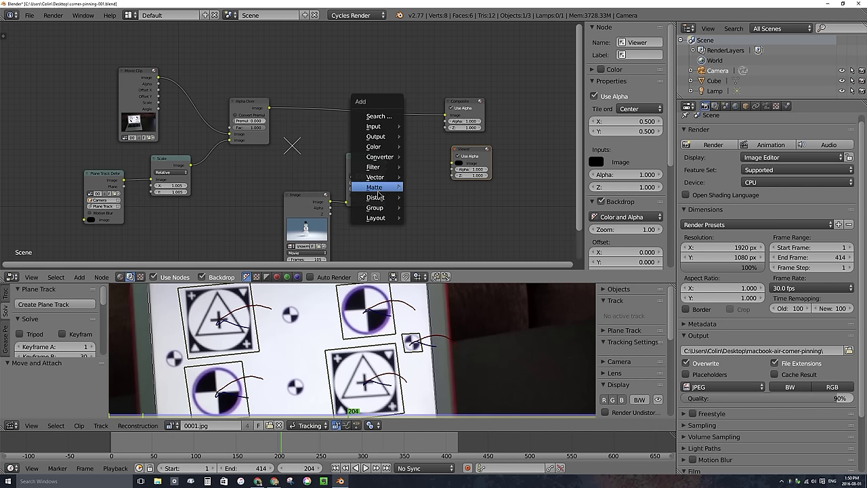
pyautogui.moveTo(388, 221)
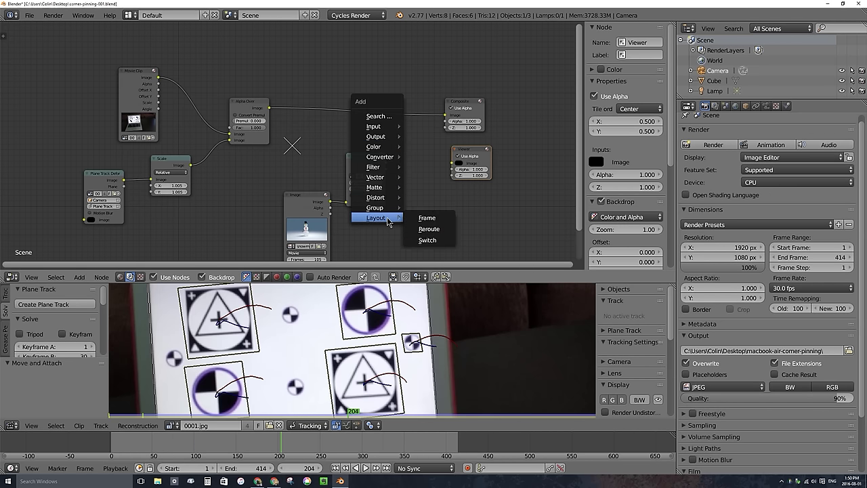
pyautogui.click(429, 229)
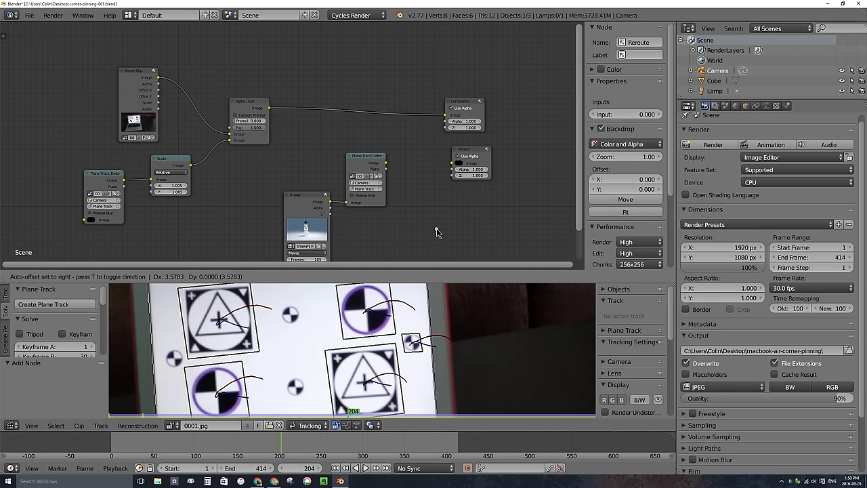
pyautogui.click(410, 133)
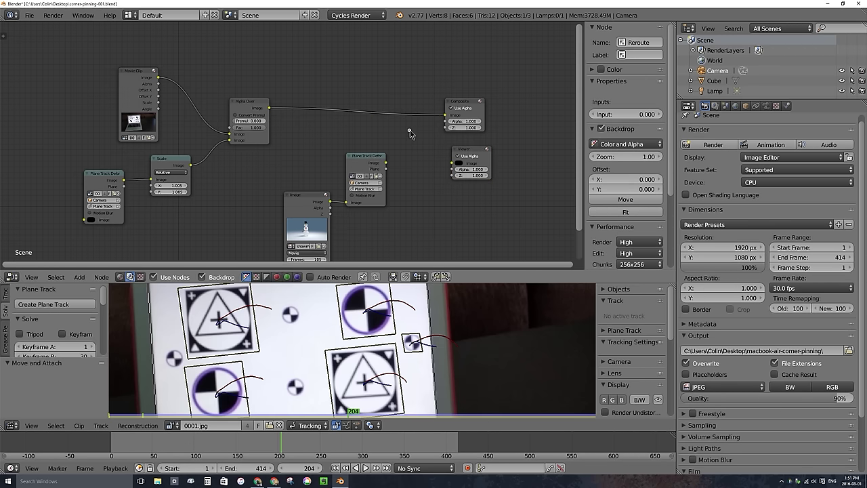
pyautogui.press('g')
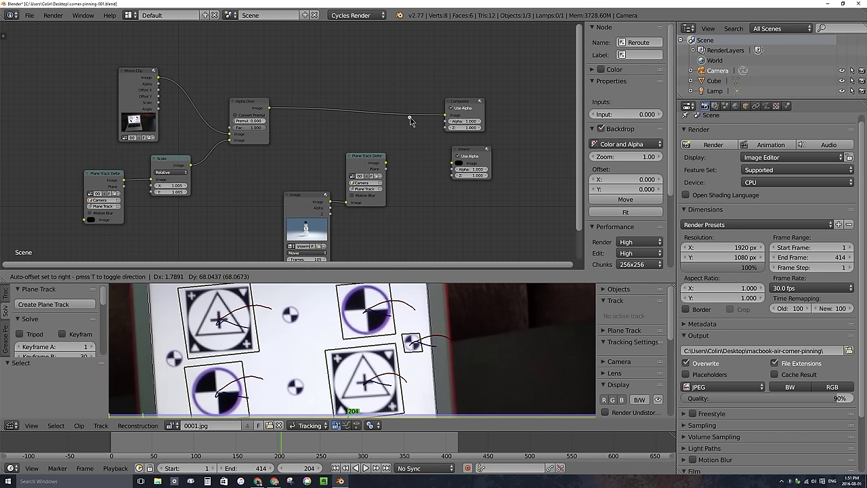
pyautogui.click(410, 121)
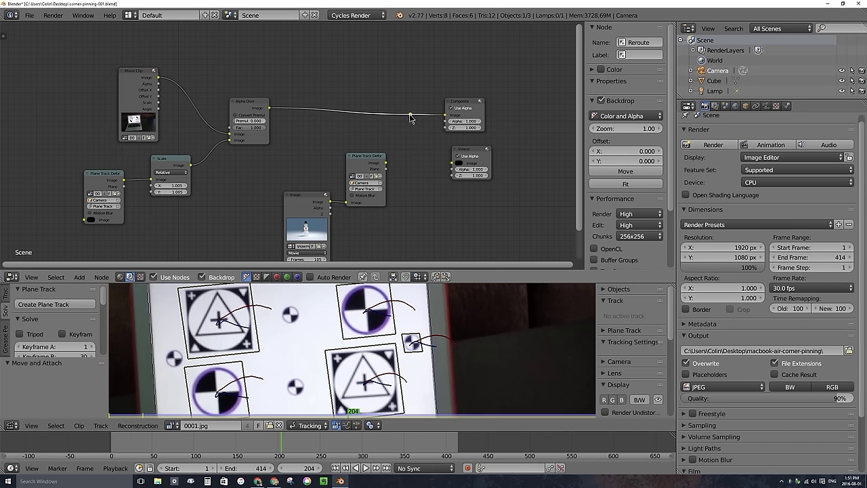
pyautogui.moveTo(271, 112); pyautogui.dragTo(454, 168)
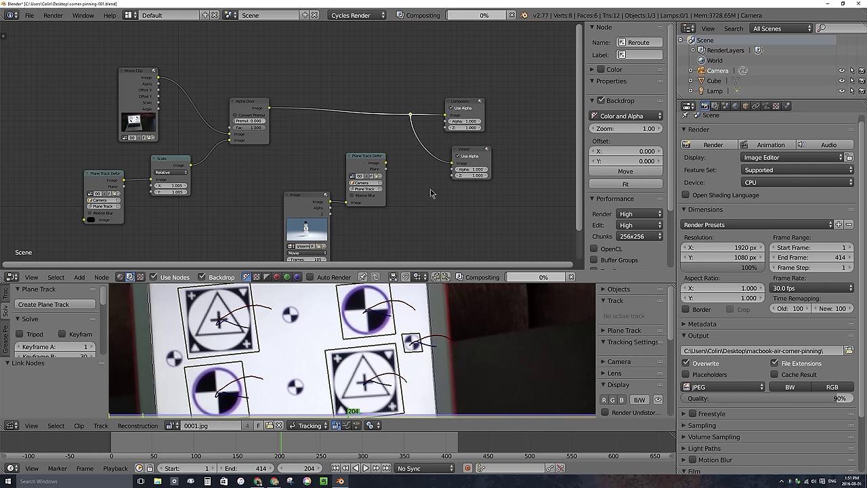
# Examine the black plane's edges against the laptop bezel in the enlarged backdrop image
pyautogui.press('v')
pyautogui.press('v')
pyautogui.press('v')
pyautogui.press('v')
pyautogui.press('v')
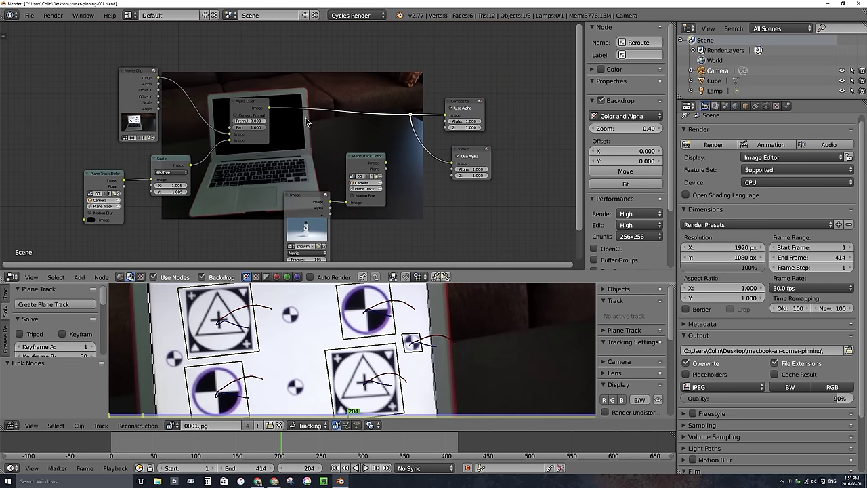
pyautogui.hotkey('alt', 'v')
pyautogui.hotkey('alt', 'v')
pyautogui.hotkey('alt', 'v')
pyautogui.hotkey('alt', 'v')
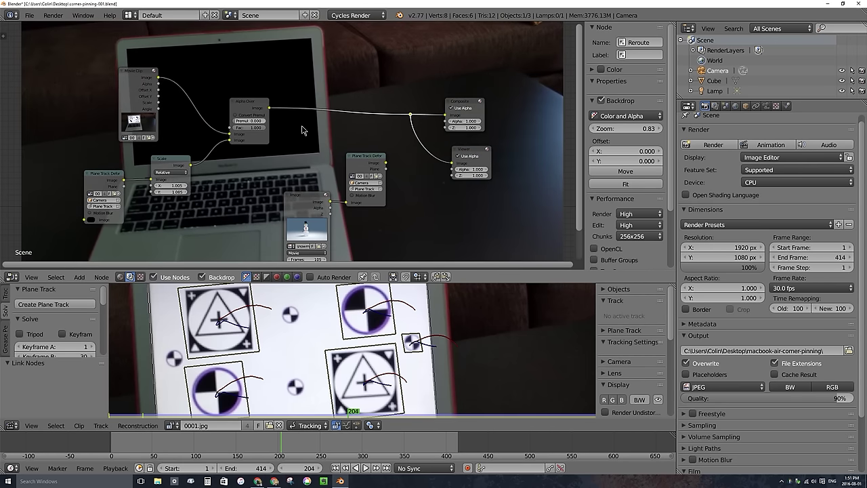
pyautogui.keyDown('alt'); pyautogui.moveTo(280, 154); pyautogui.dragTo(343, 147, button='middle'); pyautogui.keyUp('alt')
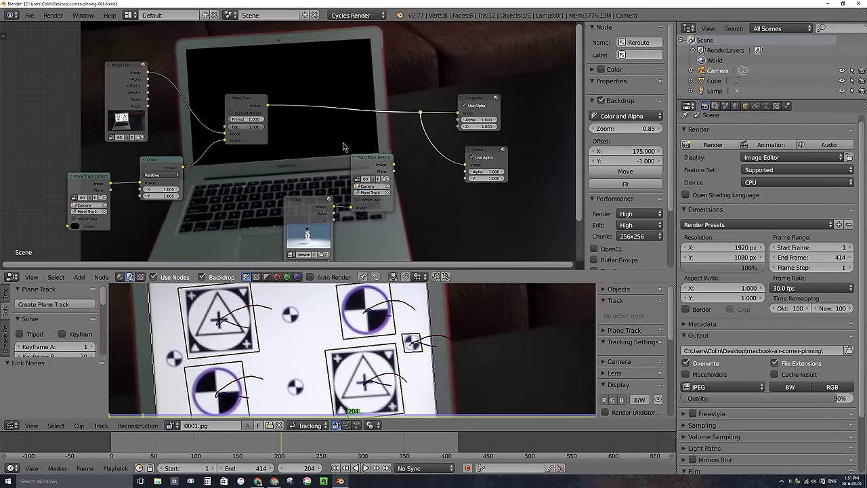
pyautogui.hotkey('alt', 'v')
pyautogui.hotkey('alt', 'v')
pyautogui.hotkey('alt', 'v')
pyautogui.hotkey('alt', 'v')
pyautogui.hotkey('alt', 'v')
pyautogui.hotkey('alt', 'v')
pyautogui.hotkey('alt', 'v')
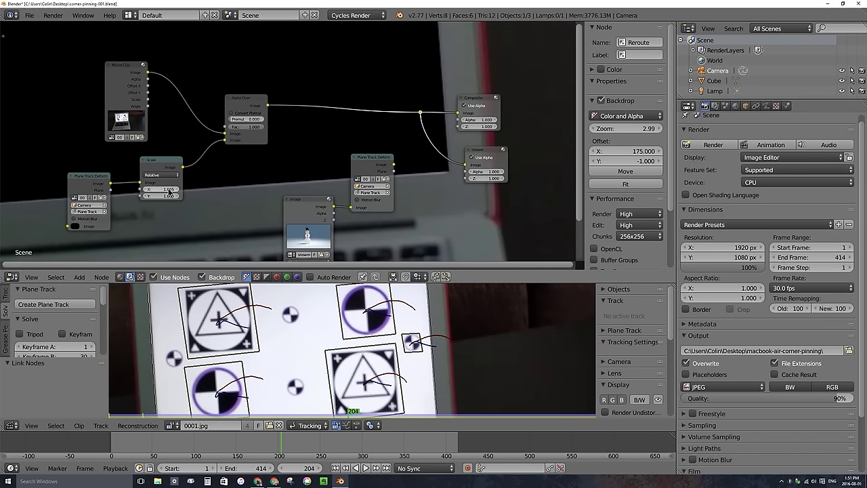
# Toggle the Scale node's mute to compare the black plane's edges with and without scaling, leaving the node unmuted
pyautogui.click(157, 168)
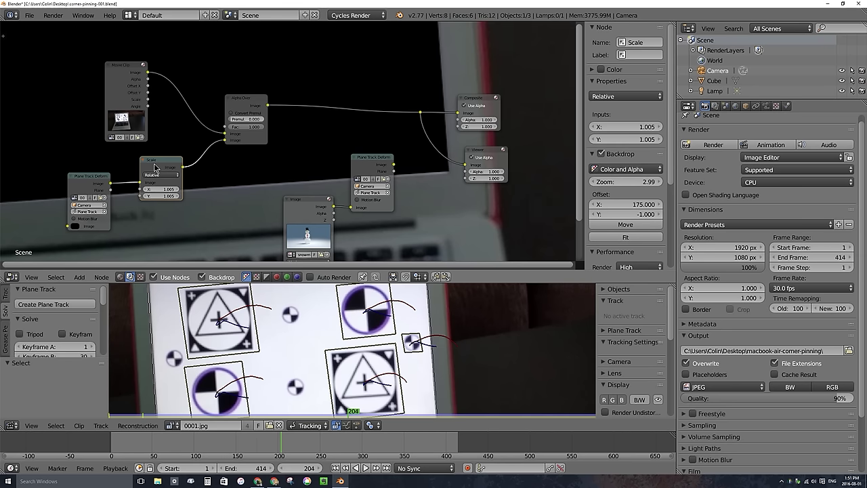
pyautogui.scroll(-1, 157, 169)
pyautogui.press('m')
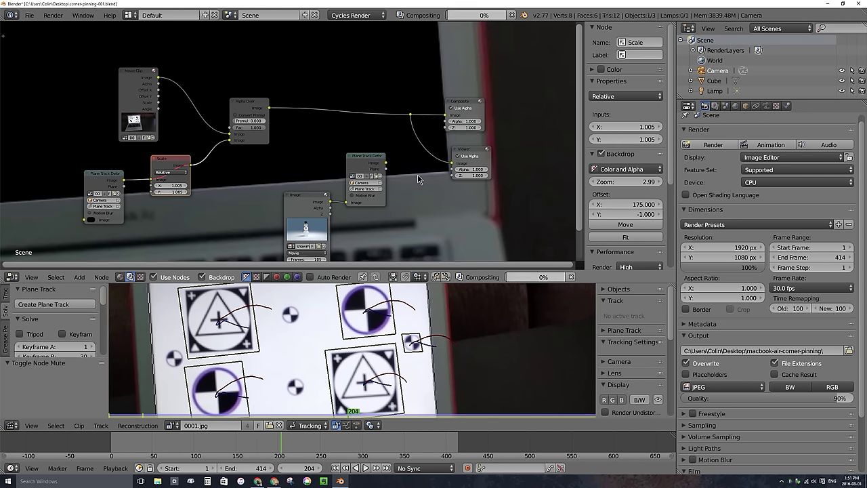
pyautogui.click(166, 163)
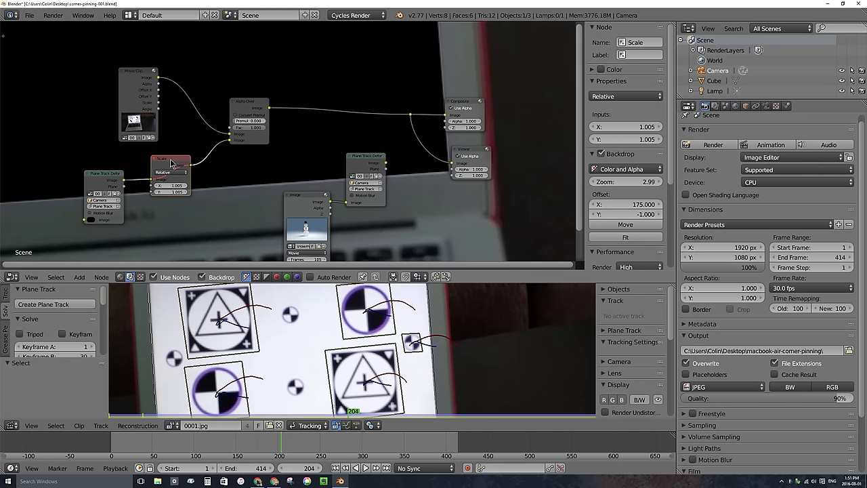
pyautogui.press('m')
pyautogui.scroll(-1, 220, 148)
pyautogui.keyDown('alt'); pyautogui.moveTo(186, 78); pyautogui.dragTo(307, 110, button='middle'); pyautogui.keyUp('alt')
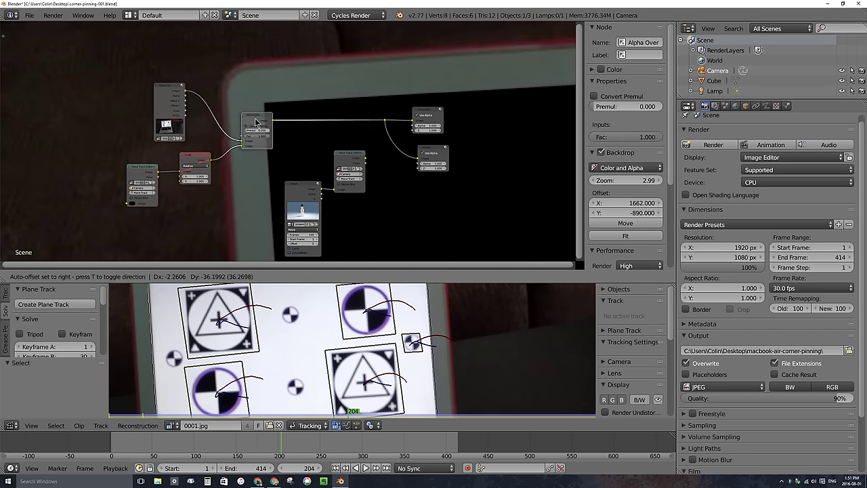
pyautogui.rightClick(190, 161)
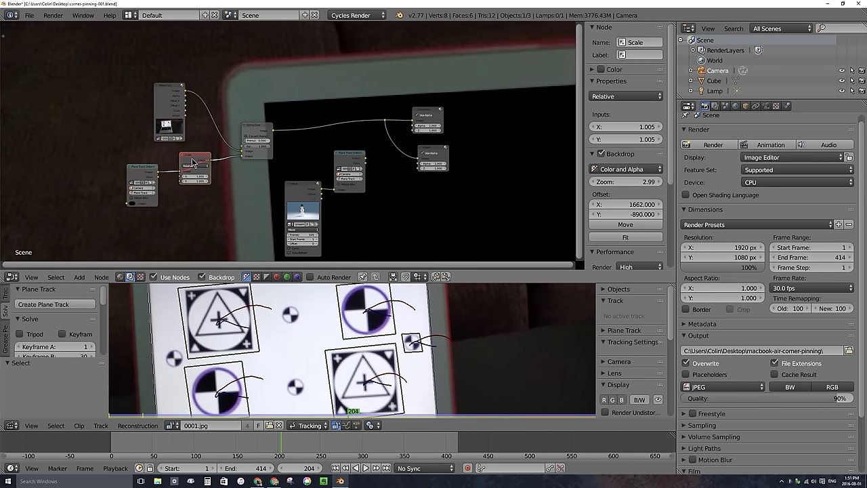
pyautogui.press('m')
pyautogui.press('m')
pyautogui.press('m')
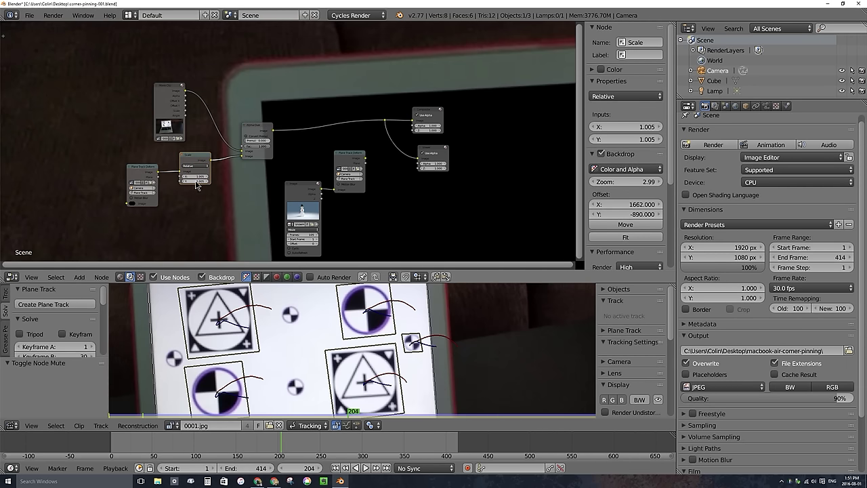
# Insert a Blur node on the link between Scale and Alpha Over and set its X and Y blur to 2
pyautogui.moveTo(200, 158); pyautogui.dragTo(161, 165, button='right')
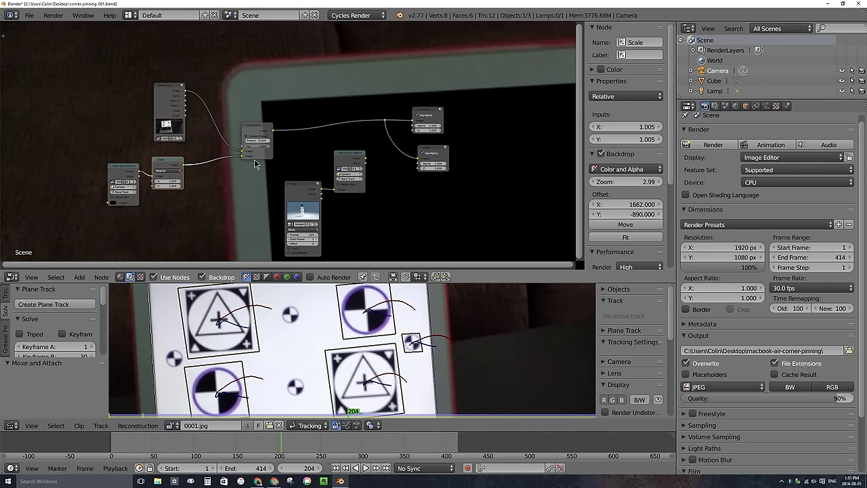
pyautogui.hotkey('shift', 'a')
pyautogui.moveTo(169, 150)
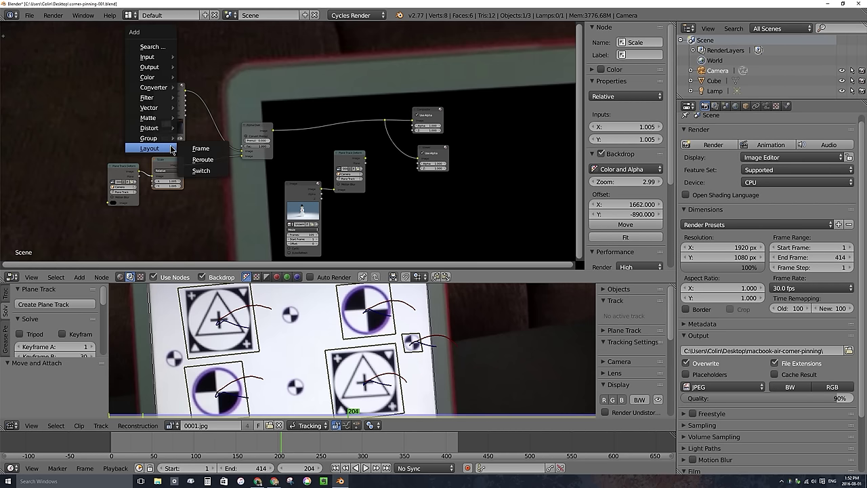
pyautogui.moveTo(152, 98)
pyautogui.click(203, 98)
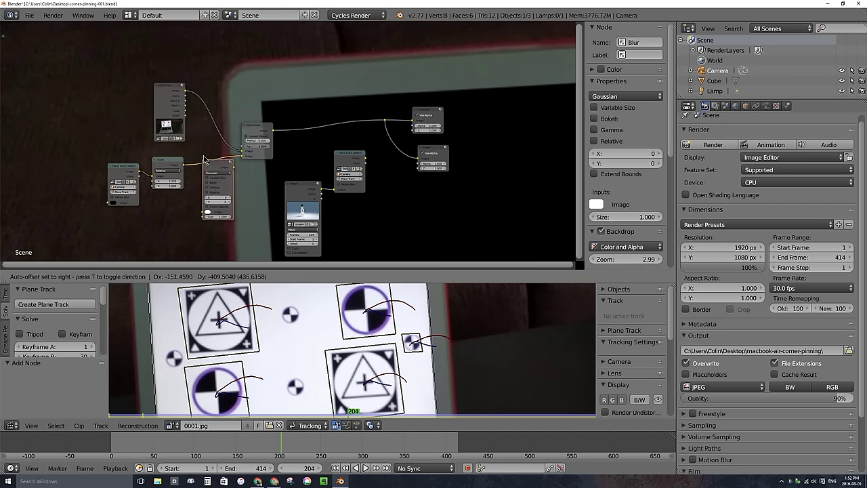
pyautogui.click(203, 149)
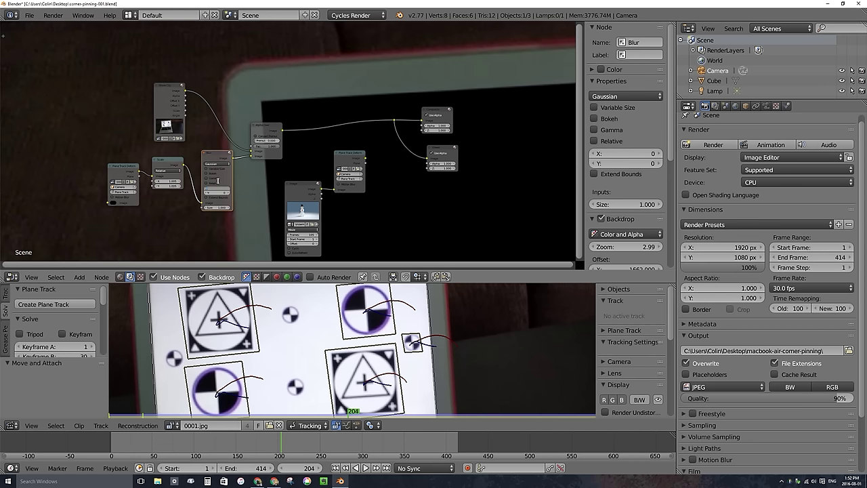
pyautogui.moveTo(217, 181); pyautogui.dragTo(224, 192)
pyautogui.scroll(-2, 480, 163)
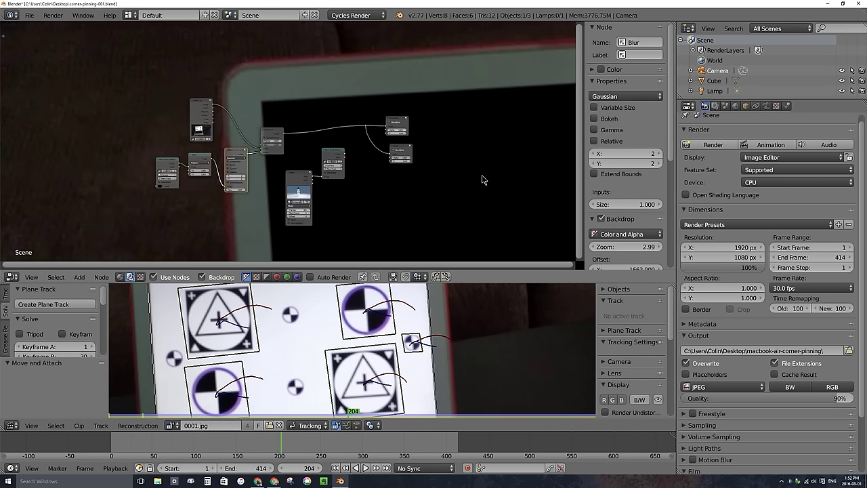
# Move the snowman Image node and its Plane Track Deform node below the Blur and Alpha Over nodes
pyautogui.press('v')
pyautogui.press('v')
pyautogui.press('v')
pyautogui.press('v')
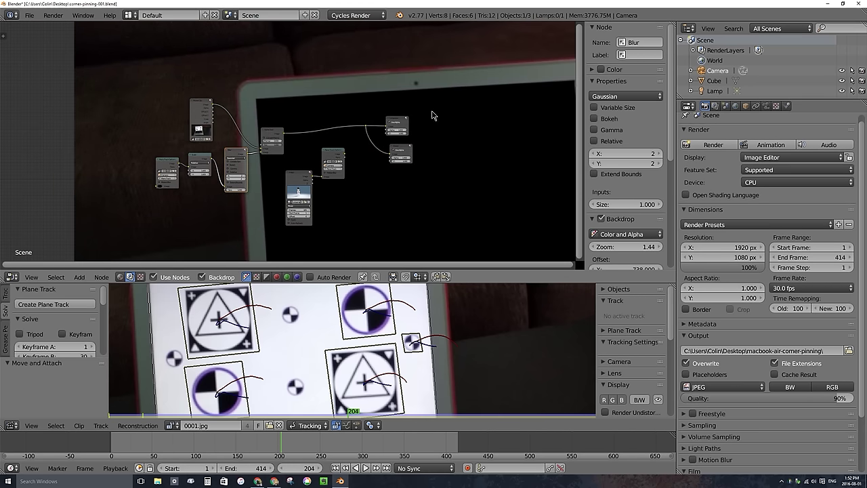
pyautogui.press('v')
pyautogui.press('v')
pyautogui.press('v')
pyautogui.keyDown('alt'); pyautogui.moveTo(434, 116); pyautogui.dragTo(366, 115, button='middle'); pyautogui.keyUp('alt')
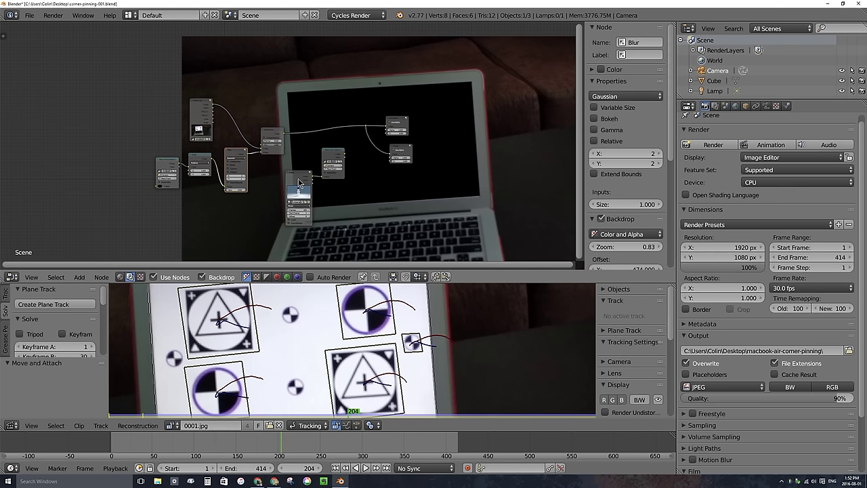
pyautogui.moveTo(298, 183); pyautogui.dragTo(259, 210)
pyautogui.moveTo(322, 160); pyautogui.dragTo(294, 192)
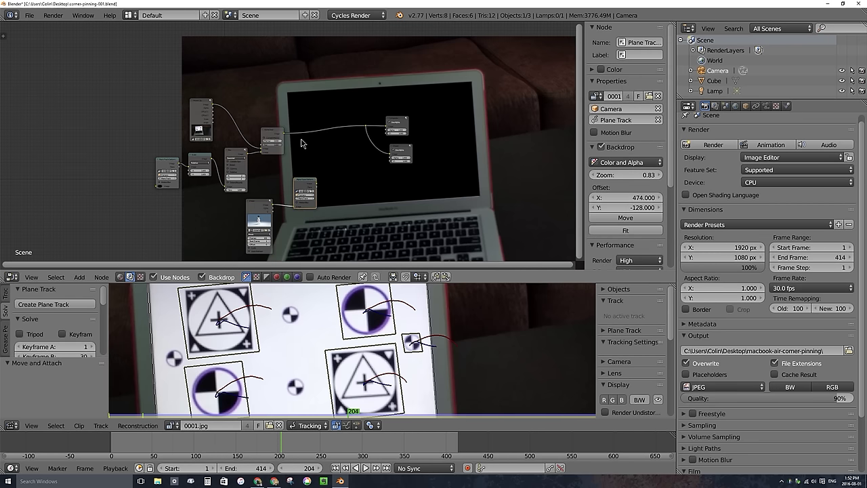
# Insert a second Alpha Over node before the Reroute point and connect the snowman's Plane Track Deform image to its lower Image input
pyautogui.hotkey('shift', 'a')
pyautogui.moveTo(296, 122)
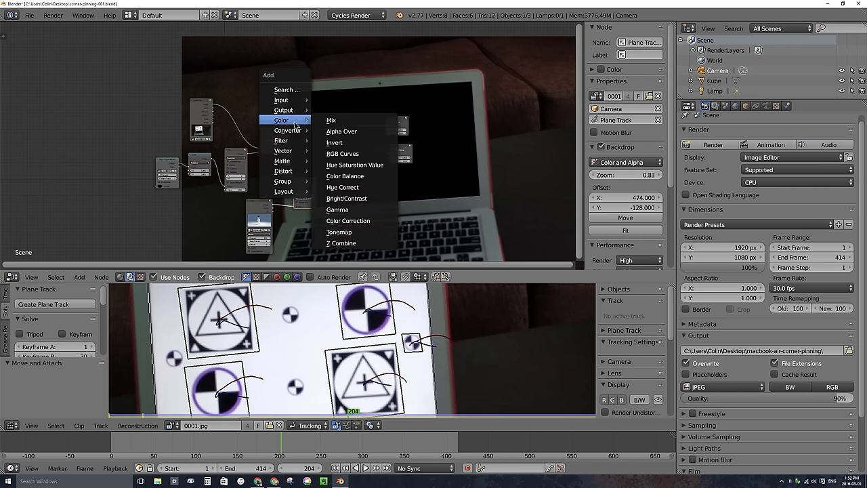
pyautogui.click(364, 132)
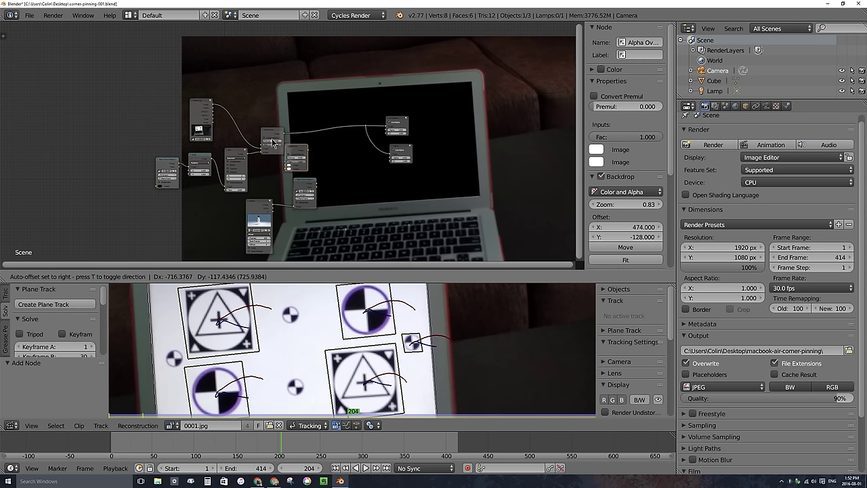
pyautogui.click(326, 128)
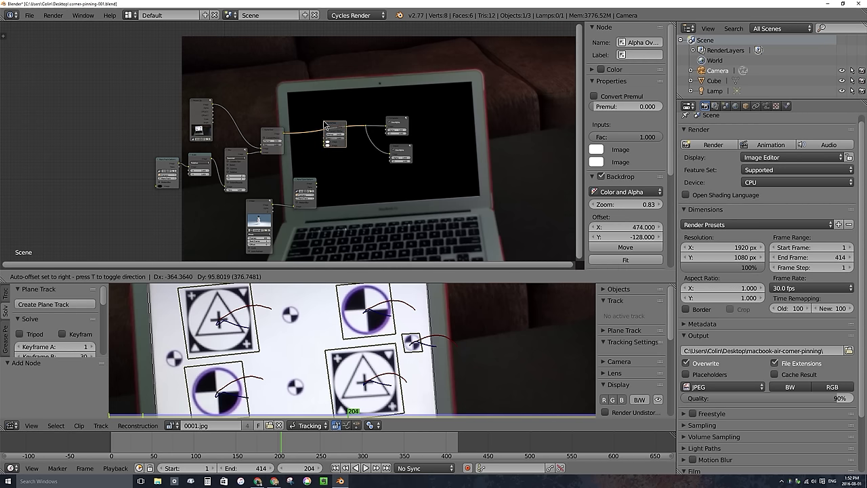
pyautogui.moveTo(317, 184); pyautogui.dragTo(325, 145)
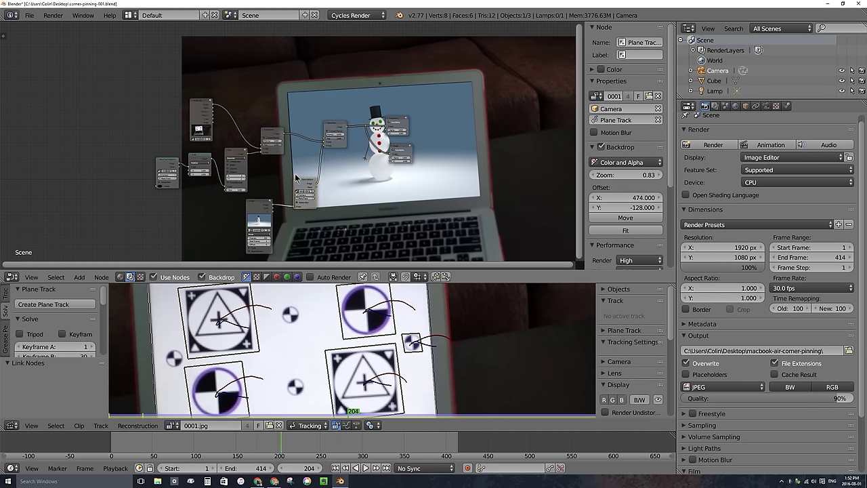
# Space out the snowman Image node and its Plane Track Deform node below the two Alpha Over nodes
pyautogui.click(249, 210)
pyautogui.scroll(3, 311, 193)
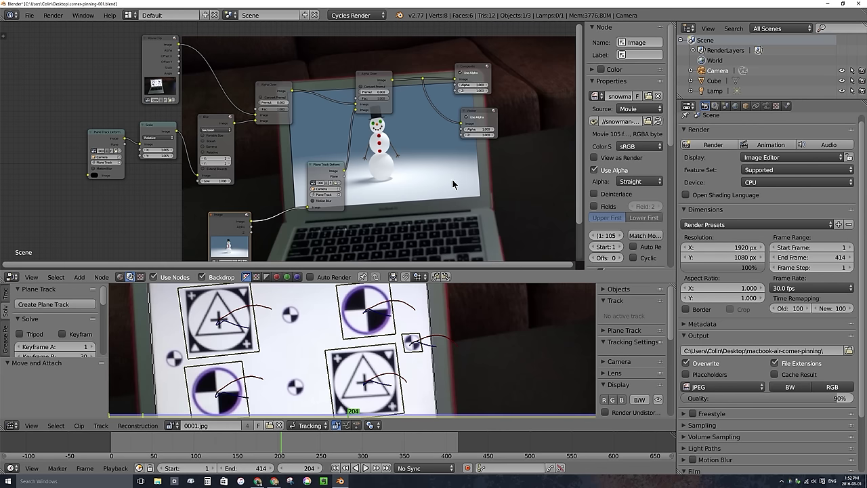
pyautogui.scroll(1, 406, 183)
pyautogui.moveTo(332, 174); pyautogui.dragTo(307, 155)
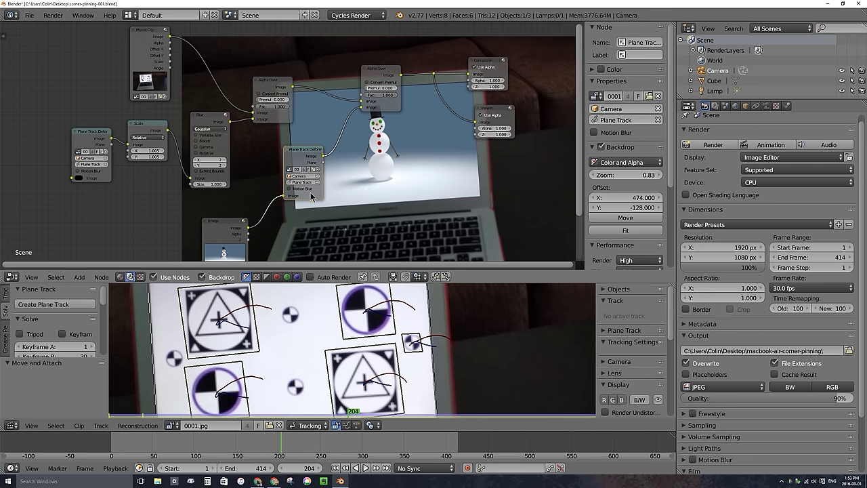
# Inspect the snowman's fit on the laptop screen in the enlarged backdrop and go to frame 93
pyautogui.hotkey('alt', 'v')
pyautogui.hotkey('alt', 'v')
pyautogui.hotkey('alt', 'v')
pyautogui.hotkey('alt', 'v')
pyautogui.hotkey('alt', 'v')
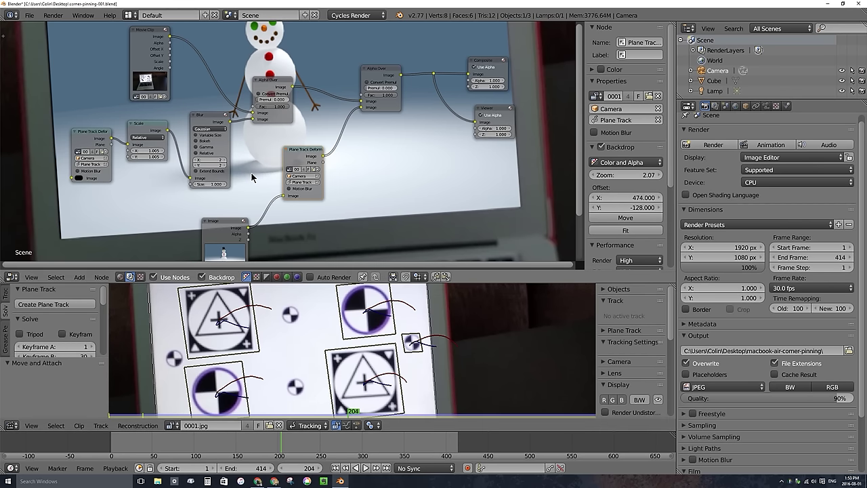
pyautogui.moveTo(247, 450); pyautogui.dragTo(188, 451)
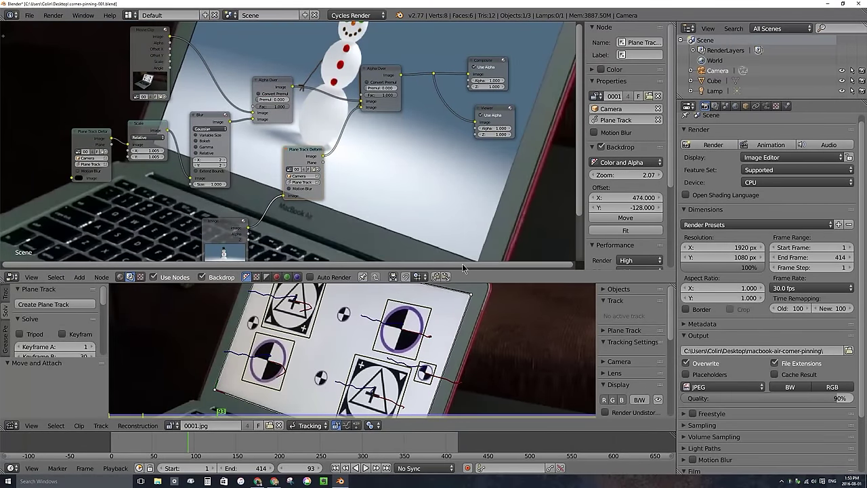
# Enable Motion Blur on the snowman's Plane Track Deform node and shift the node away from the second Alpha Over
pyautogui.click(288, 190)
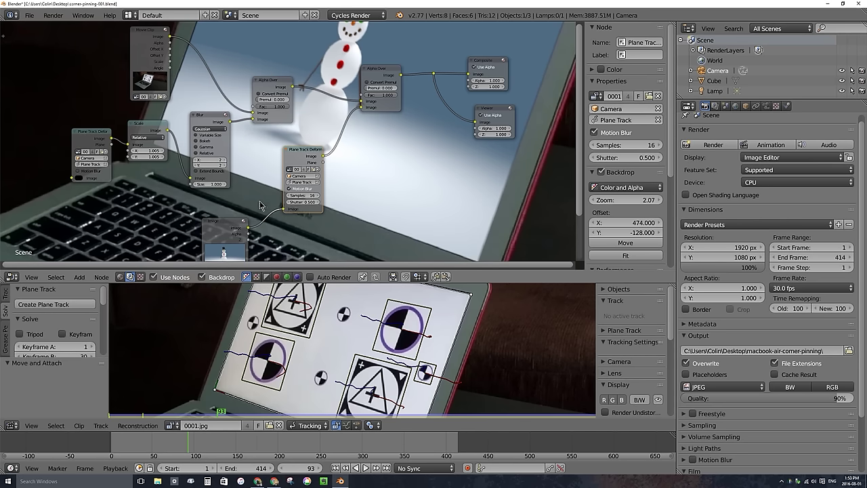
pyautogui.moveTo(263, 206); pyautogui.dragTo(207, 175, button='middle')
pyautogui.moveTo(241, 147); pyautogui.dragTo(225, 149)
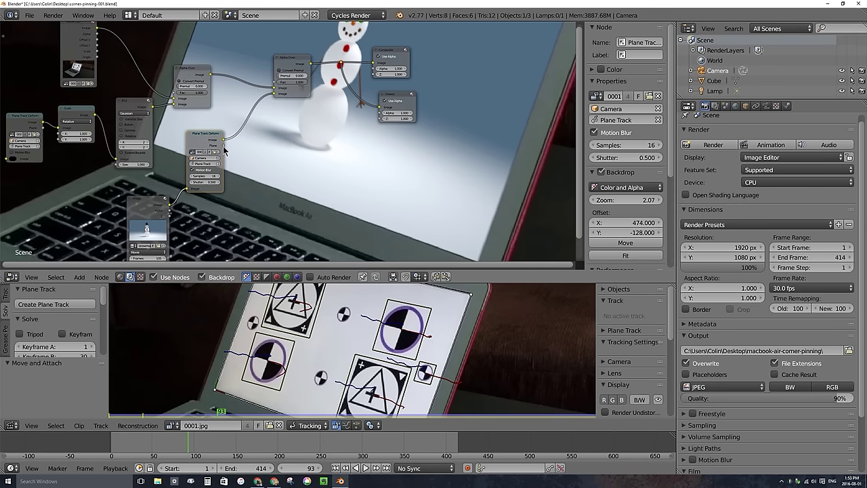
# Preview the Plane output of the snowman's Plane Track Deform node in the Viewer, and reconnect the Viewer to the Reroute point
pyautogui.click(219, 156)
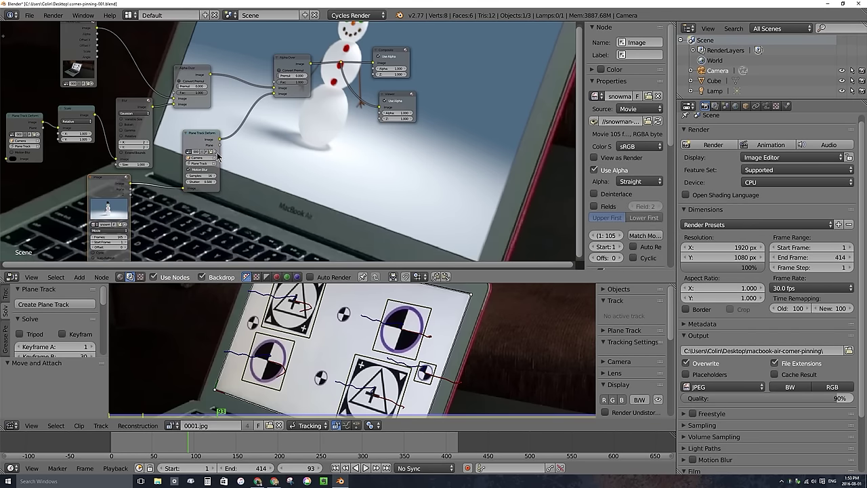
pyautogui.moveTo(221, 146); pyautogui.dragTo(383, 107)
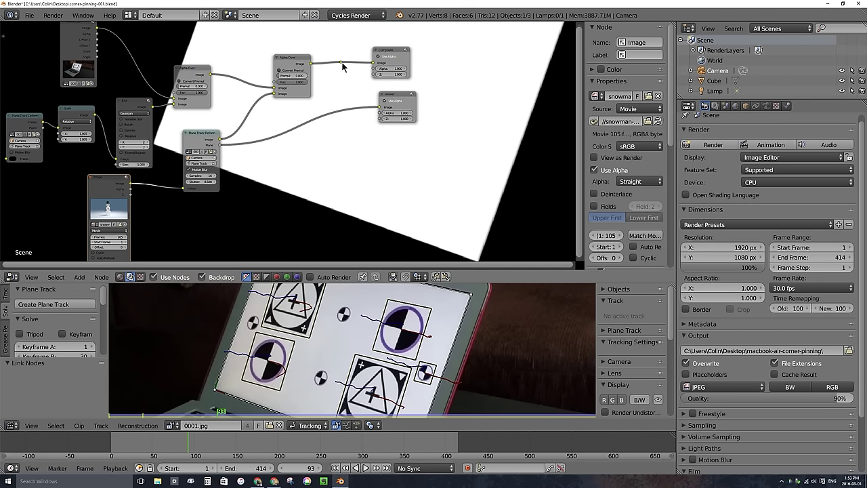
pyautogui.moveTo(342, 63); pyautogui.dragTo(381, 107)
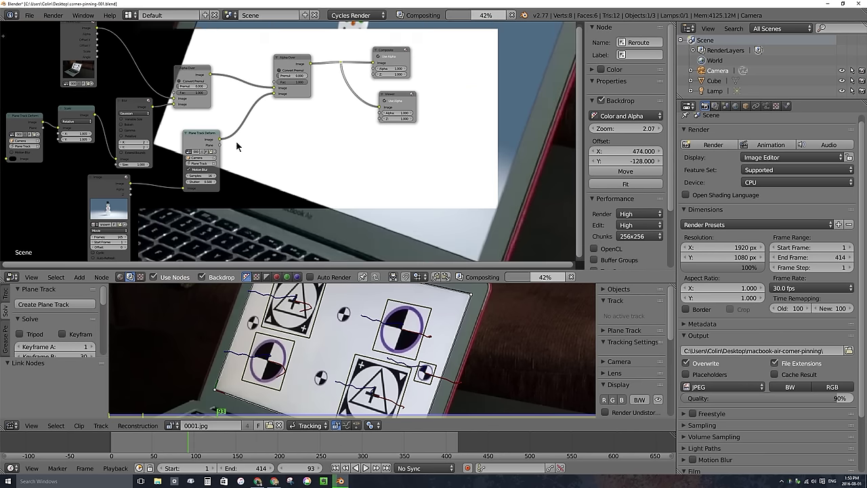
# Connect the snowman's Plane output to the second Alpha Over's Fac input and insert a Blur node on that link, below the Alpha Over
pyautogui.moveTo(221, 147); pyautogui.dragTo(277, 85)
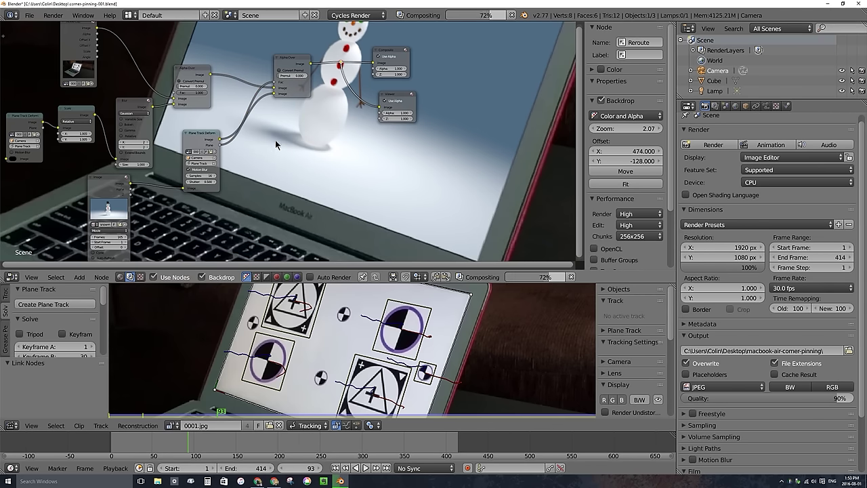
pyautogui.hotkey('shift', 'a')
pyautogui.moveTo(279, 140)
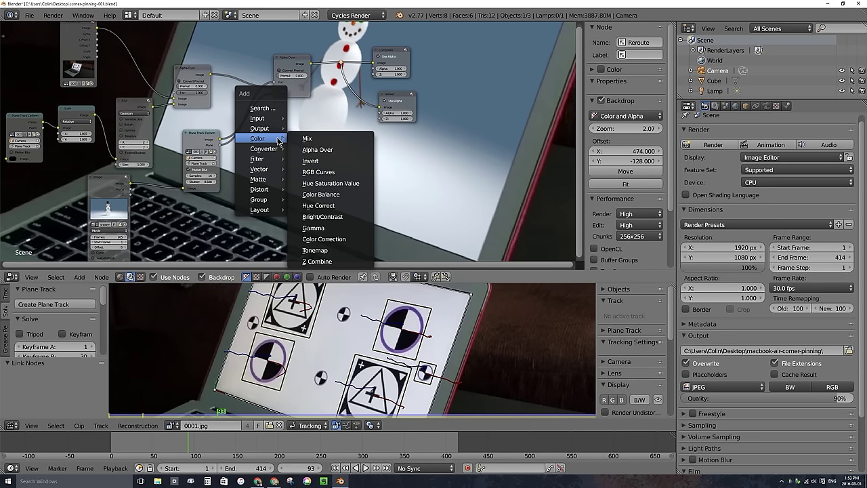
pyautogui.moveTo(271, 159)
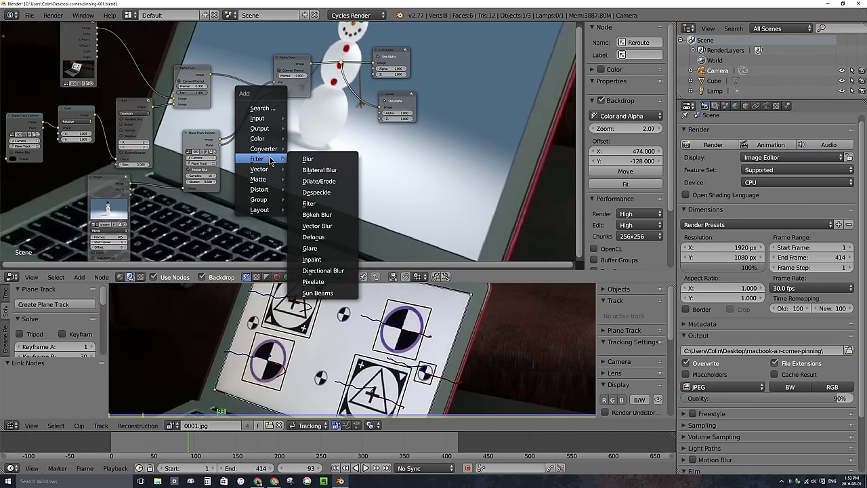
pyautogui.click(321, 163)
pyautogui.click(251, 98)
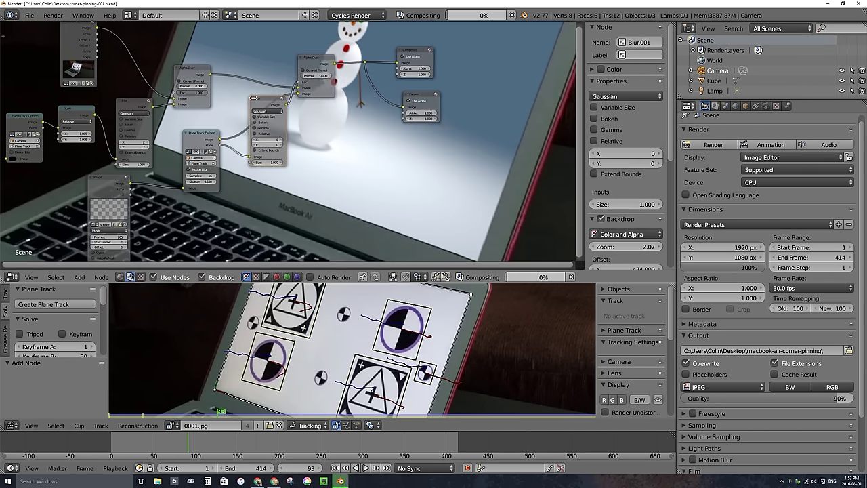
pyautogui.moveTo(268, 106); pyautogui.dragTo(279, 136)
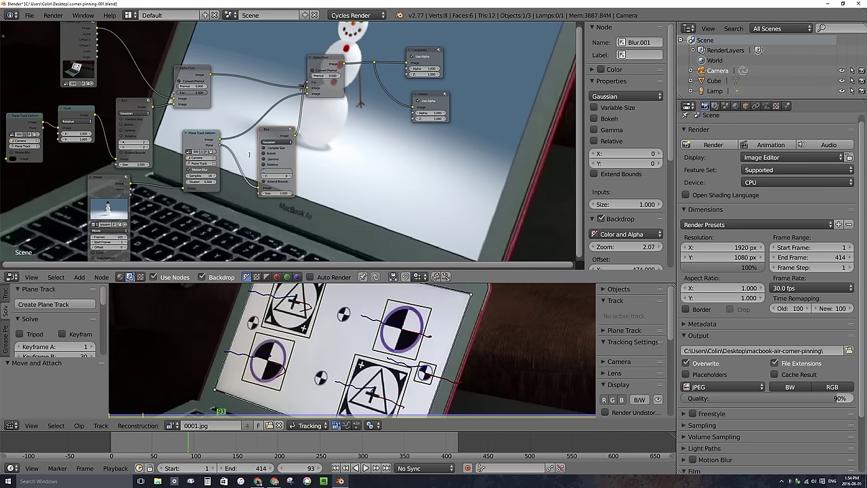
# Enable Bokeh on the new Blur node and set its X and Y blur to 3
pyautogui.press('Return')
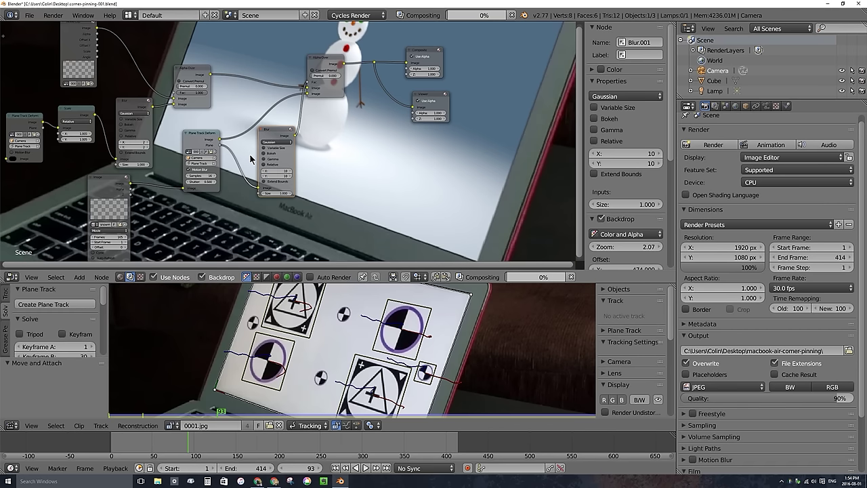
pyautogui.click(264, 153)
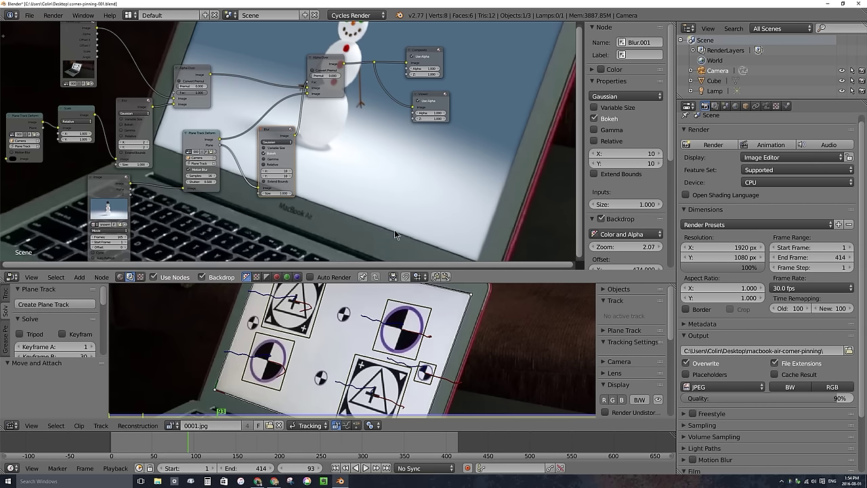
pyautogui.moveTo(280, 168); pyautogui.dragTo(280, 168)
pyautogui.write('3')
pyautogui.press('Return')
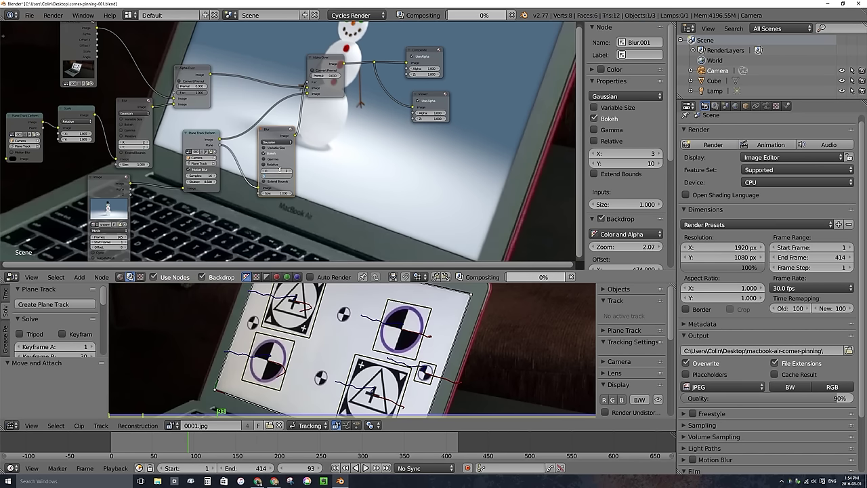
pyautogui.click(279, 175)
pyautogui.write('3')
pyautogui.press('Return')
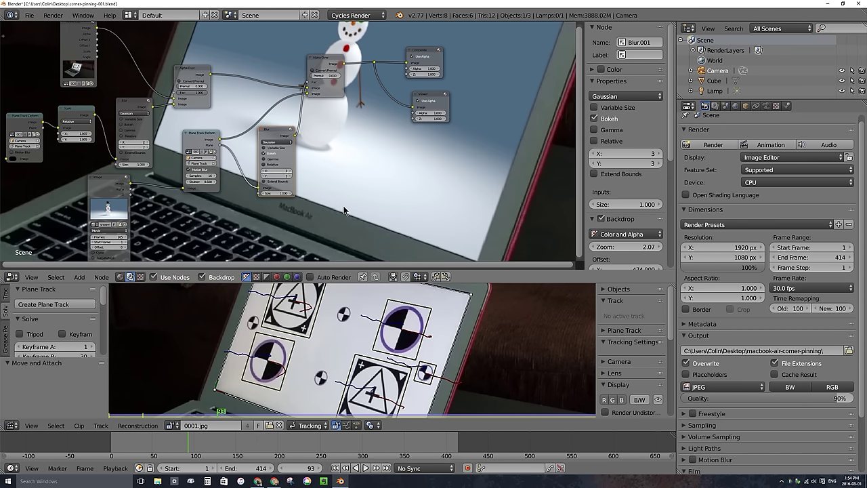
# Review the composited laptop in full with the backdrop reduced, at frame 126 and in ten-frame jumps up to frame 276
pyautogui.scroll(-1, 382, 197)
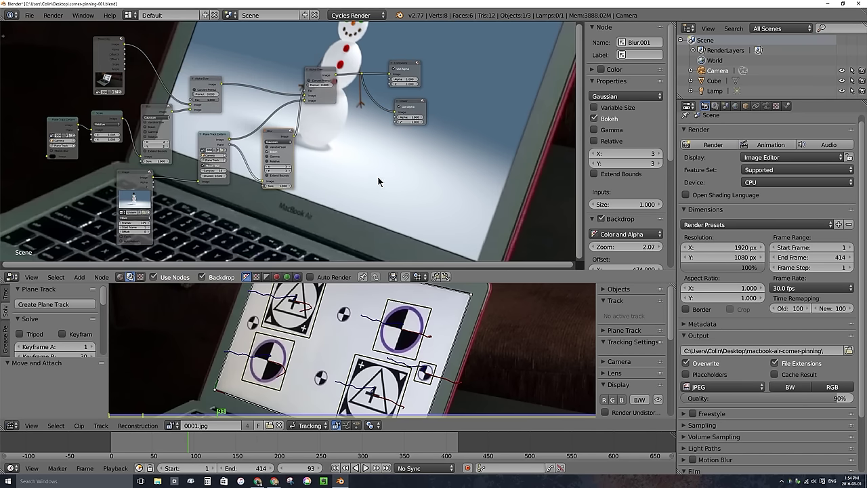
pyautogui.press('v')
pyautogui.press('v')
pyautogui.press('v')
pyautogui.press('v')
pyautogui.press('v')
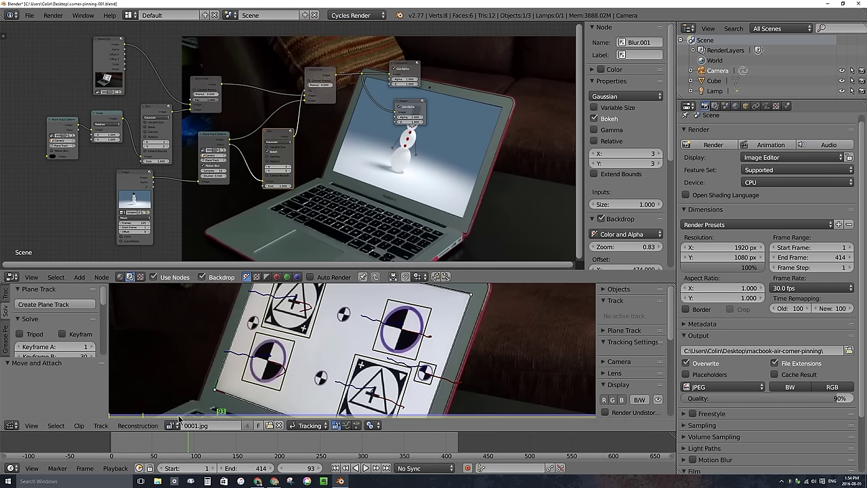
pyautogui.moveTo(203, 441); pyautogui.dragTo(217, 441)
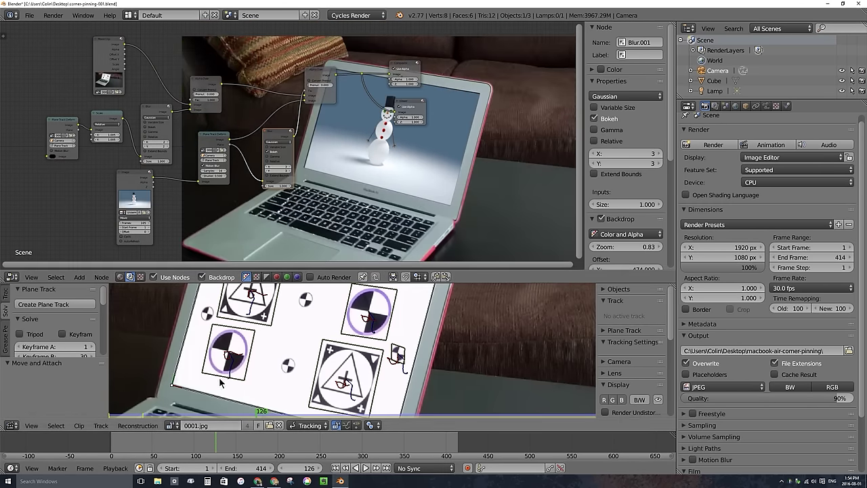
pyautogui.hotkey('shift', 'Up')
pyautogui.hotkey('shift', 'Up')
pyautogui.hotkey('shift', 'Up')
pyautogui.hotkey('shift', 'Up')
pyautogui.hotkey('shift', 'Up')
pyautogui.hotkey('shift', 'Up')
pyautogui.hotkey('shift', 'Up')
pyautogui.hotkey('shift', 'Up')
pyautogui.hotkey('shift', 'Up')
pyautogui.hotkey('shift', 'Up')
pyautogui.hotkey('shift', 'Up')
pyautogui.hotkey('shift', 'Up')
pyautogui.hotkey('shift', 'Up')
pyautogui.hotkey('shift', 'Up')
pyautogui.hotkey('shift', 'Up')
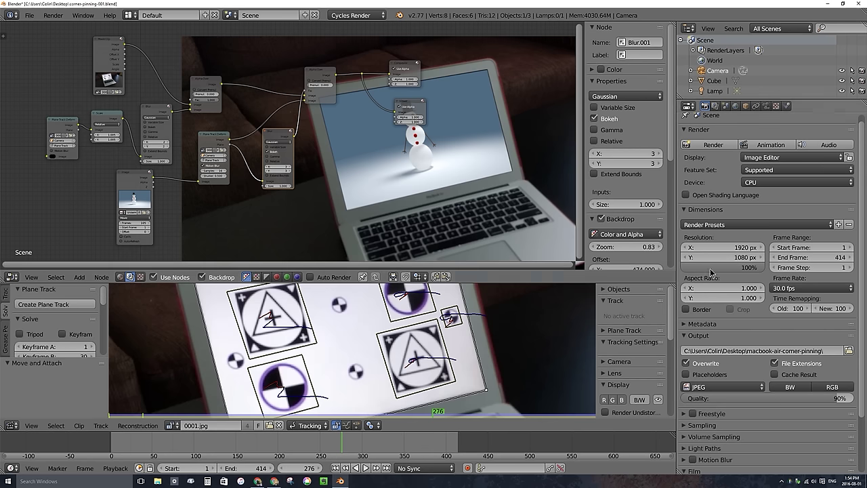
# Set the render output file format to H.264 and its encoding container to MPEG-4
pyautogui.scroll(-3, 730, 318)
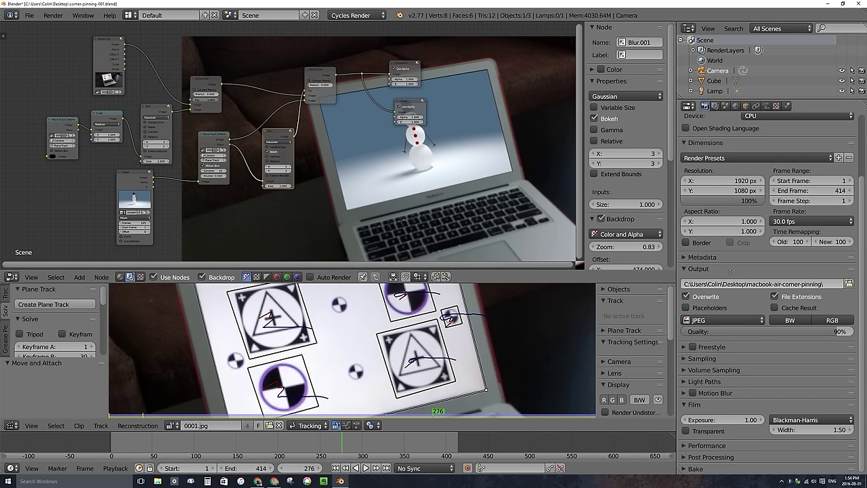
pyautogui.click(730, 320)
pyautogui.click(731, 319)
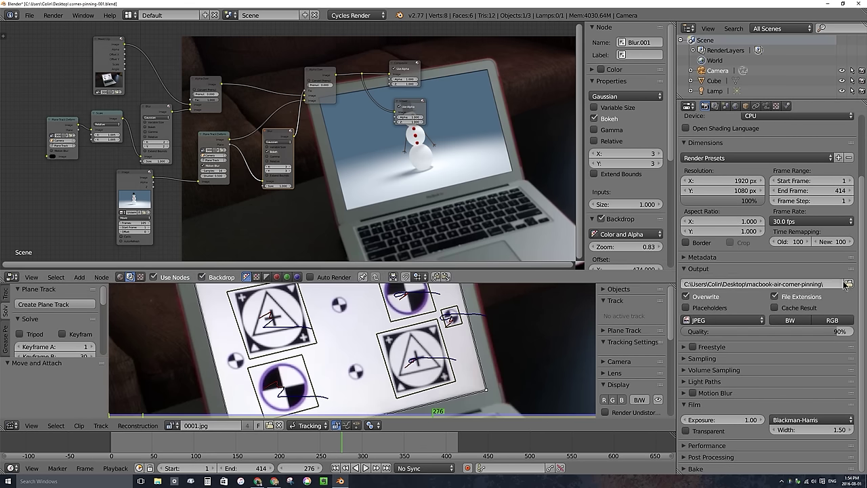
pyautogui.click(713, 320)
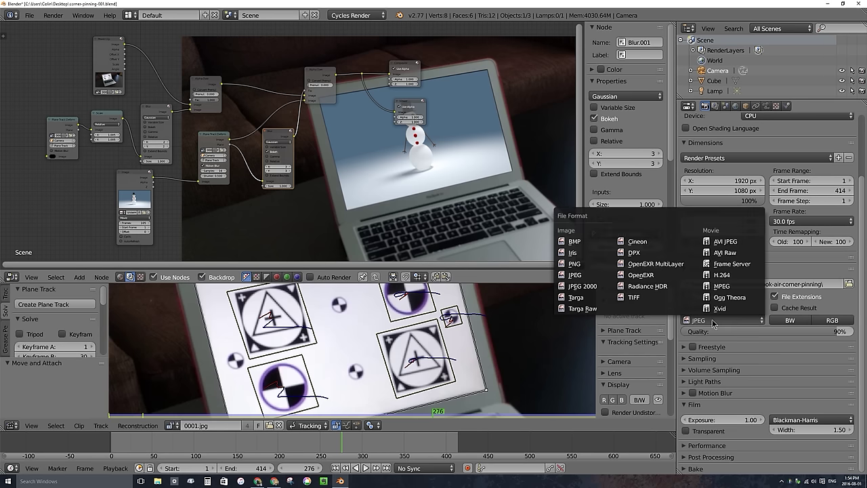
pyautogui.click(728, 277)
pyautogui.click(683, 336)
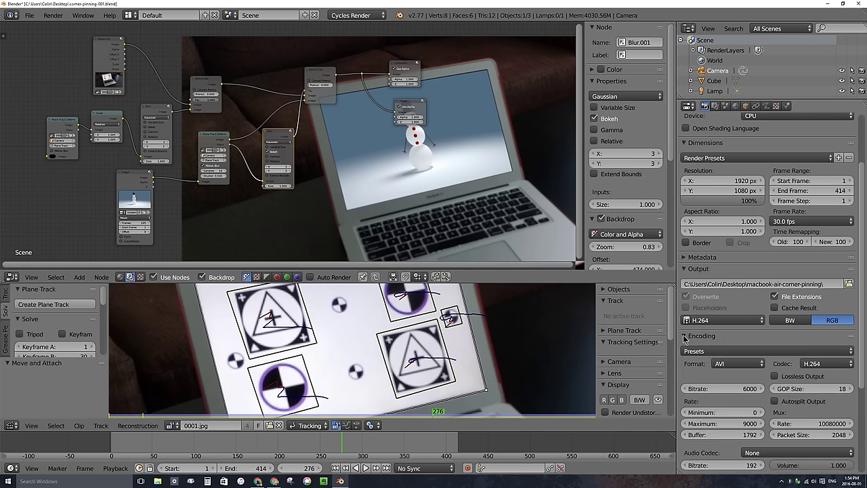
pyautogui.click(726, 364)
pyautogui.click(726, 329)
# Set the render output path to macbook-air-corner-pin on the Desktop
pyautogui.click(848, 283)
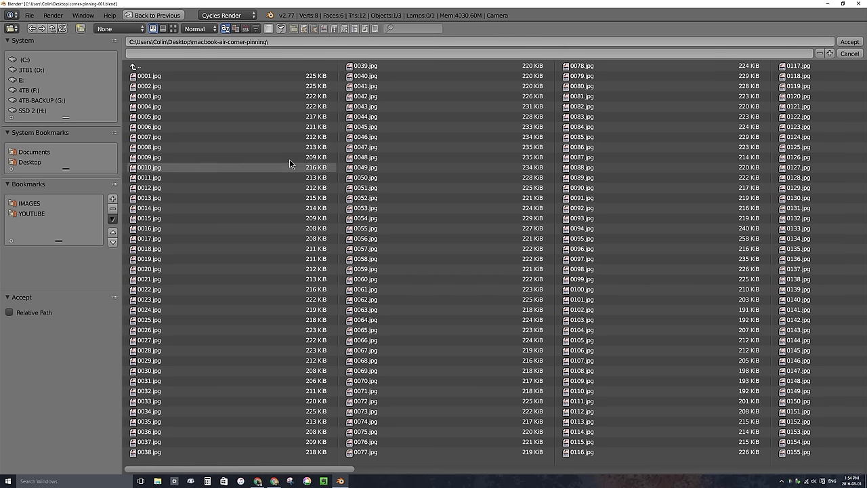
pyautogui.click(31, 162)
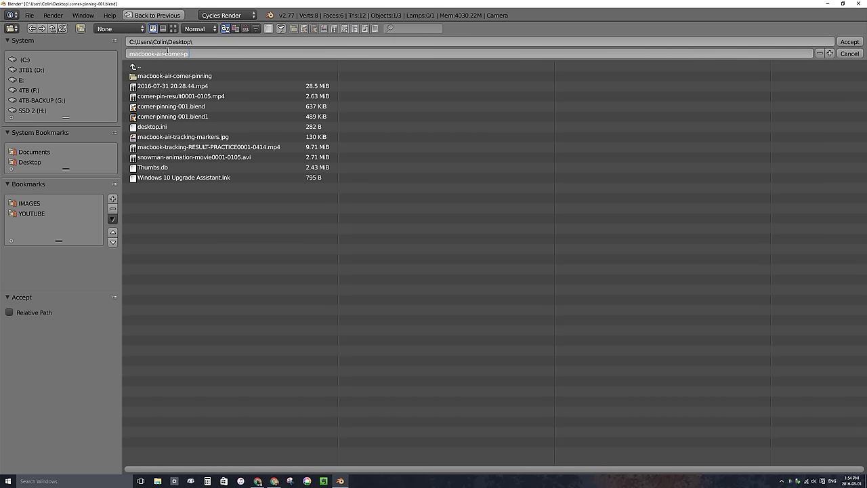
pyautogui.write('n')
pyautogui.press('Return')
pyautogui.click(849, 42)
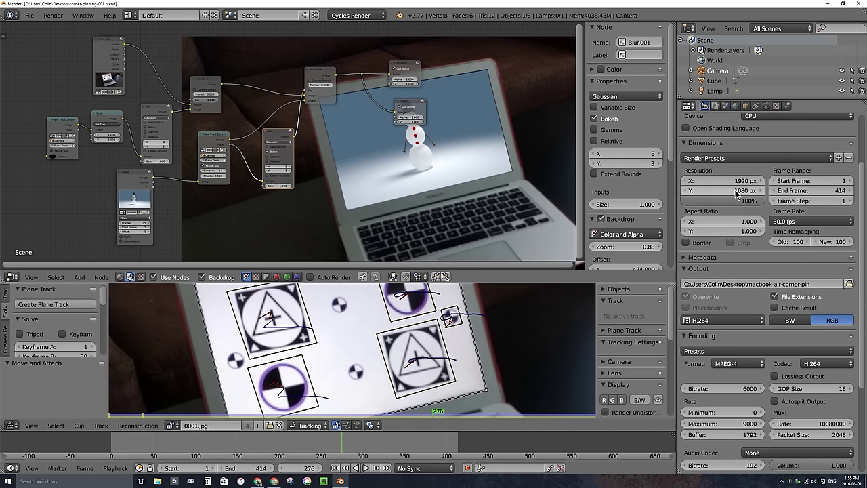
# Render the full animation, return to the compositor nodes and select the Movie Clip node
pyautogui.scroll(3, 737, 194)
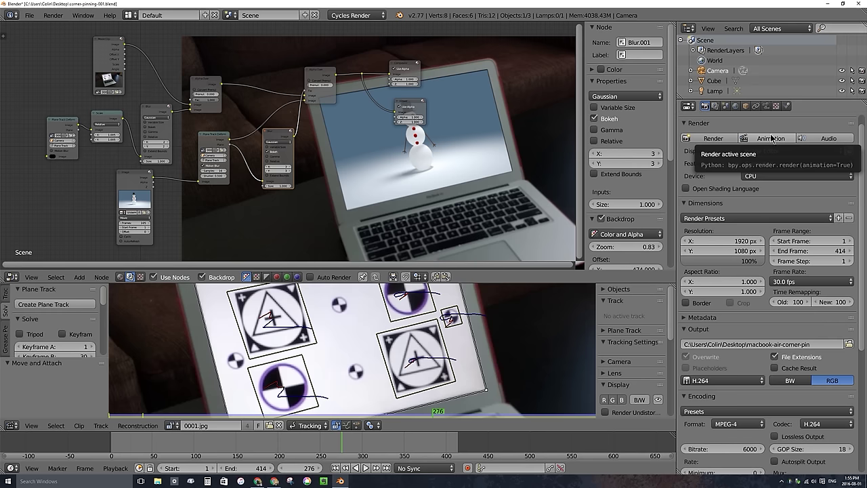
pyautogui.click(771, 138)
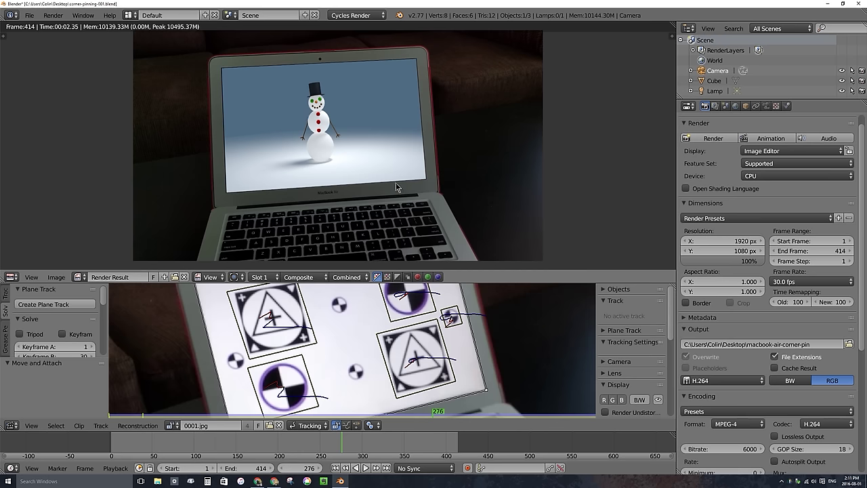
pyautogui.hotkey('shift', 'F3')
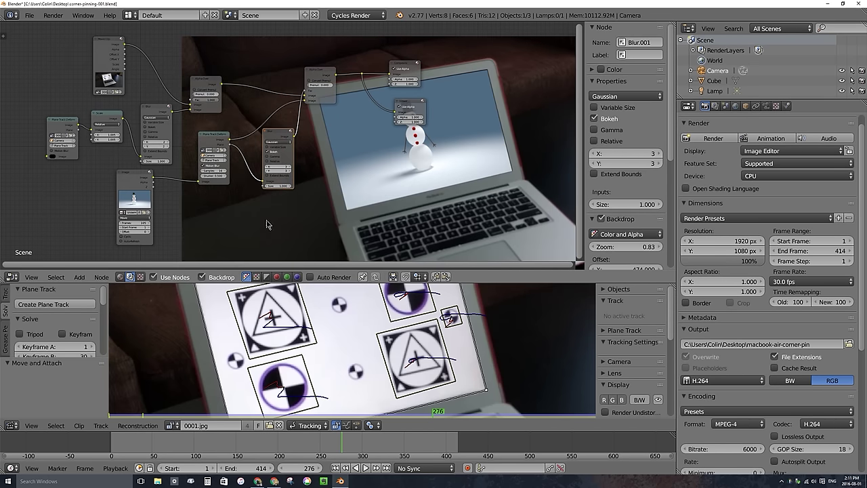
pyautogui.click(100, 46)
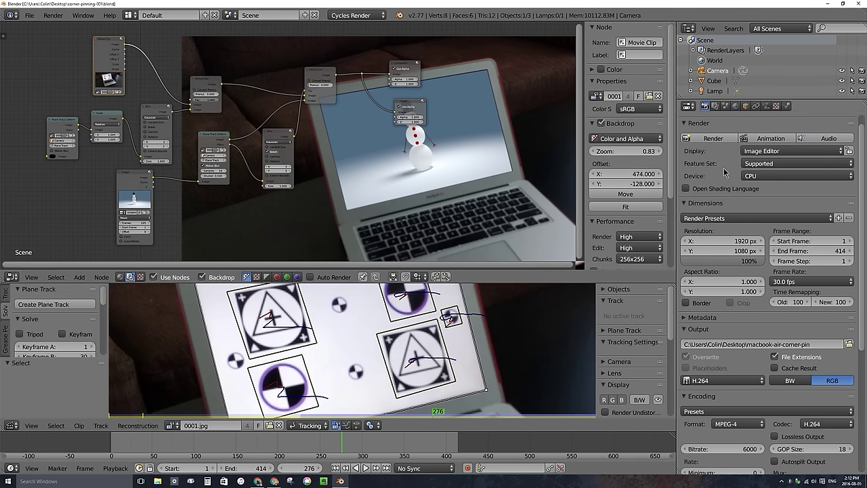
# Play the rendered macbook-air-corner-pin0001-0414.mp4 from the desktop in VLC, close it and switch back to Blender
pyautogui.click(824, 3)
pyautogui.doubleClick(13, 284)
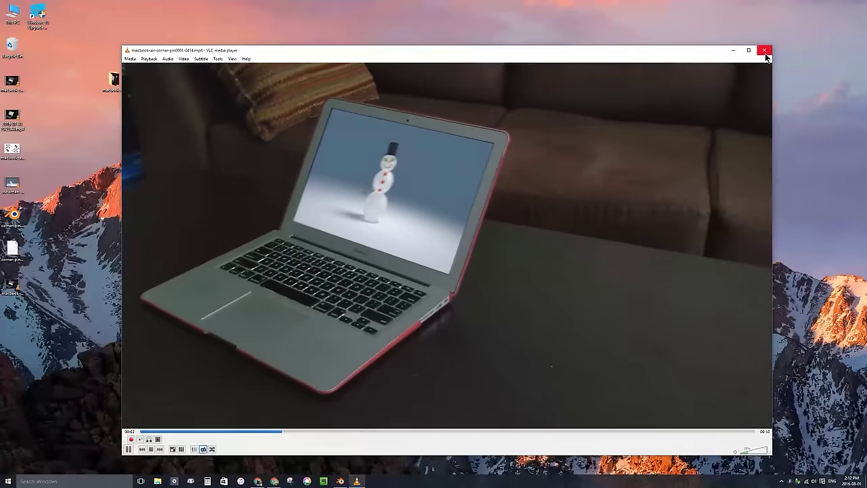
pyautogui.click(764, 50)
pyautogui.click(340, 480)
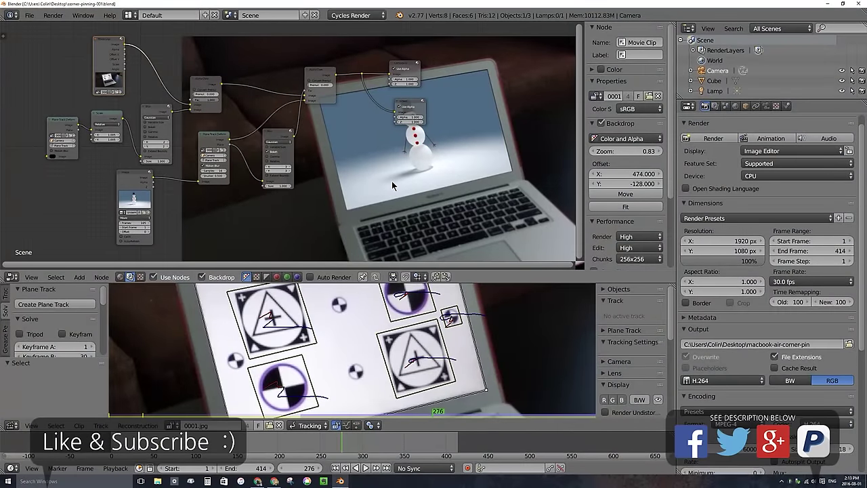
# Maximize the node editor with the whole node tree in view and reposition the Reroute point between the second Alpha Over and the outputs
pyautogui.hotkey('ctrl', 'Up')
pyautogui.scroll(1, 359, 201)
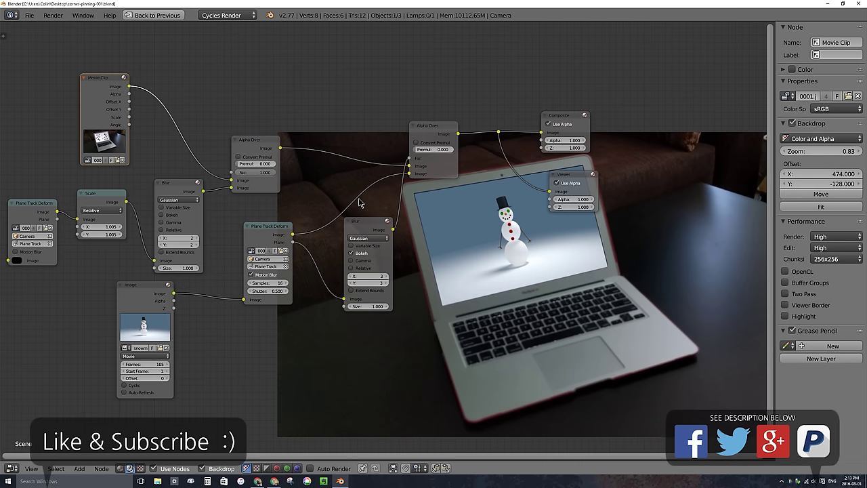
pyautogui.press('Home')
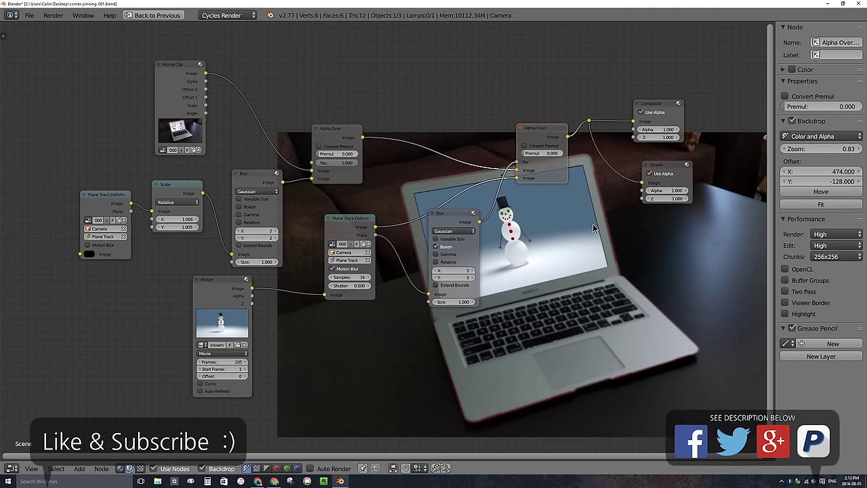
pyautogui.scroll(1, 631, 229)
pyautogui.moveTo(605, 118); pyautogui.dragTo(615, 137)
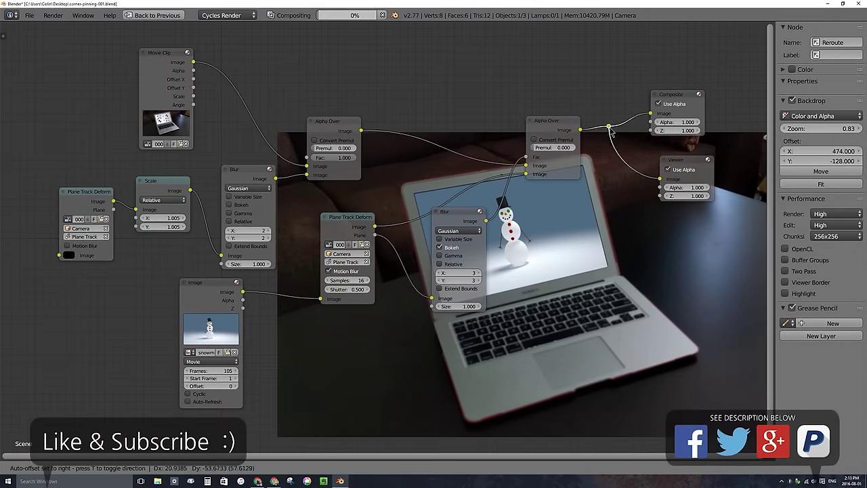
# Enlarge the backdrop to zoom 1.00 with offset X -38 and Y 1, and select all nodes
pyautogui.hotkey('alt', 'v')
pyautogui.keyDown('alt'); pyautogui.moveTo(723, 301); pyautogui.dragTo(586, 269, button='middle'); pyautogui.keyUp('alt')
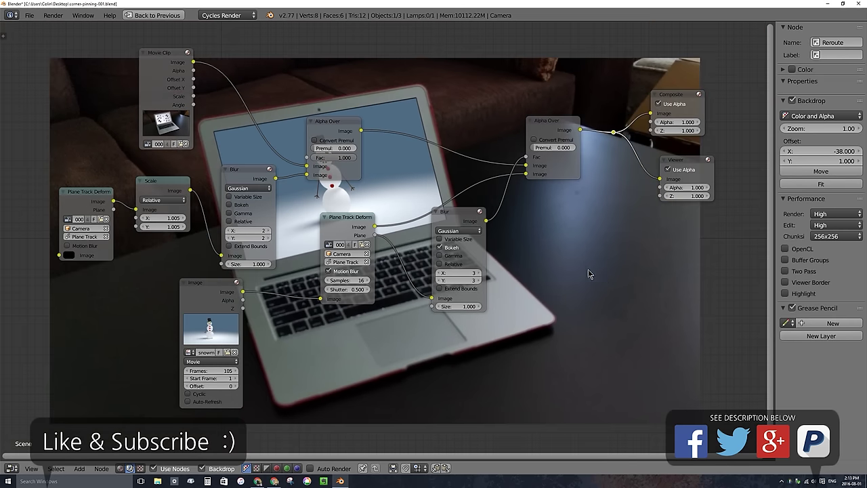
pyautogui.press('a')
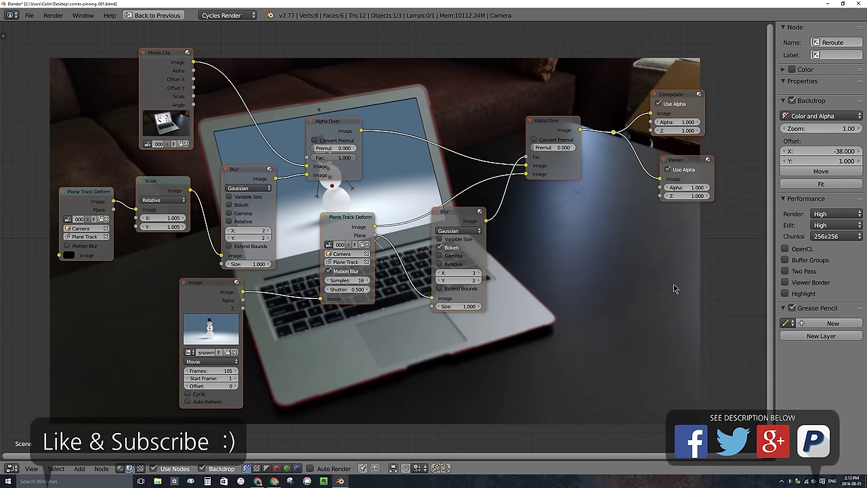